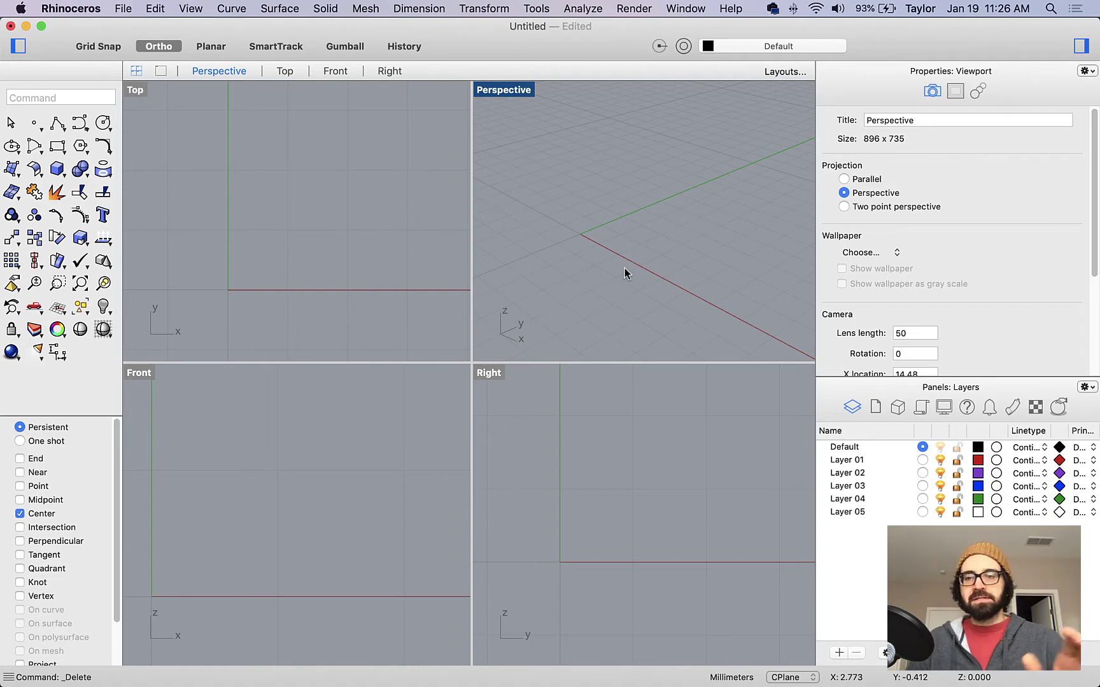
Step: Switch to Firefox and open the "Start the flashlight model" page of the Rhino help tutorial
{"action": "key", "text": "super+Tab"}
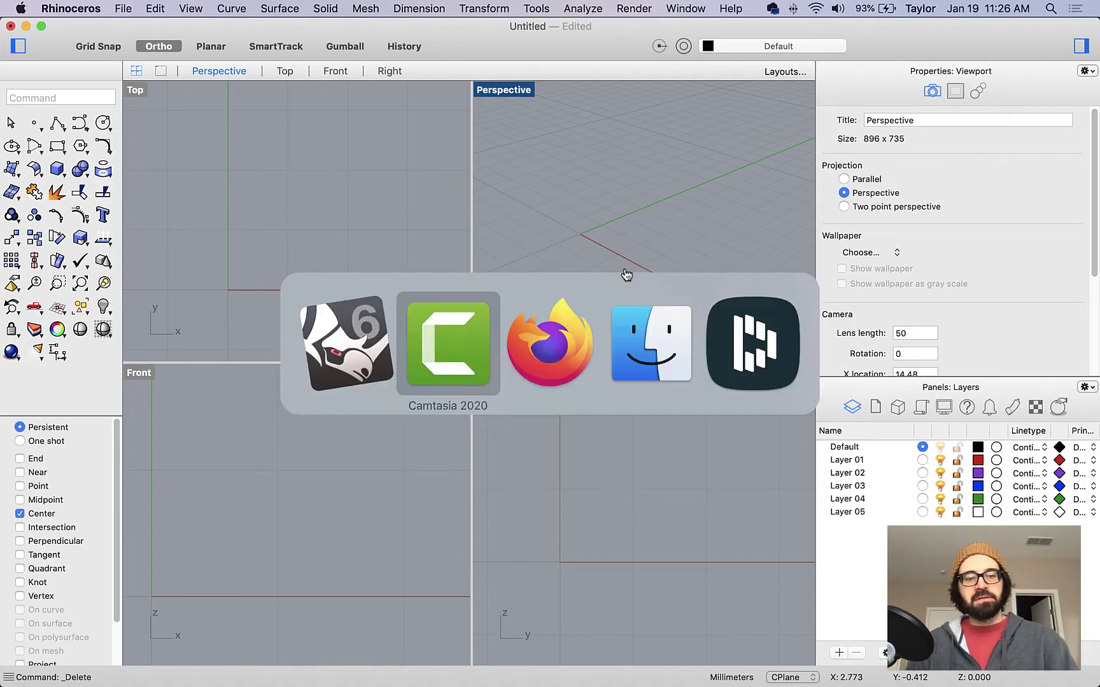
{"action": "key", "text": "super+Tab"}
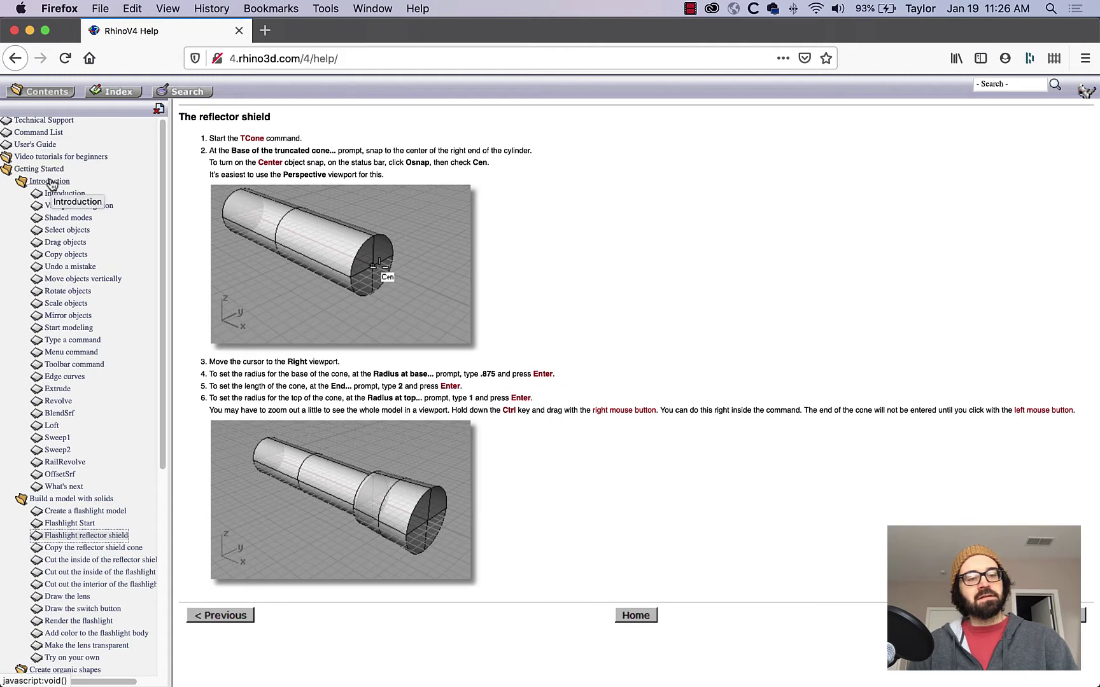
{"action": "left_click", "coordinate": [109, 515]}
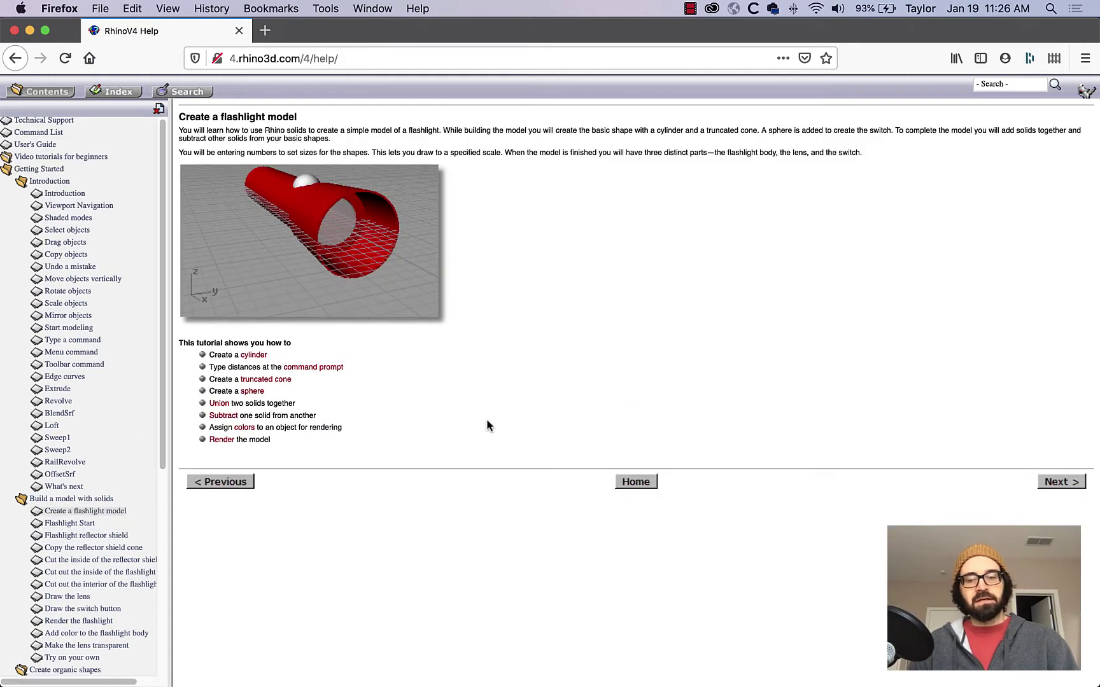
{"action": "left_click", "coordinate": [1059, 482]}
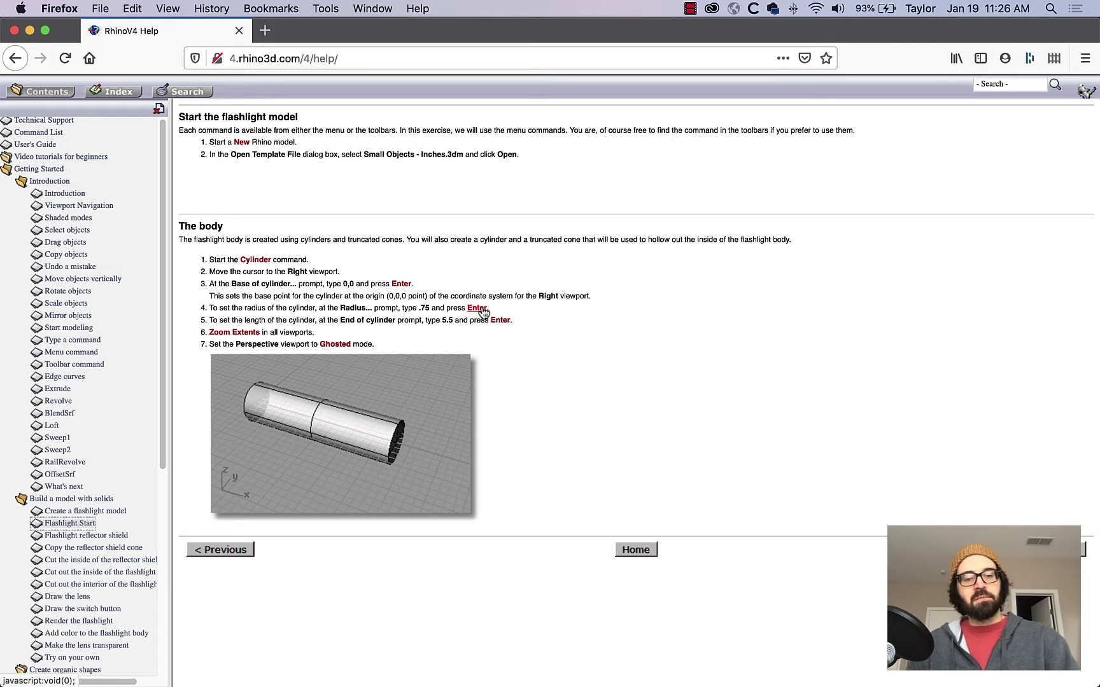
{"action": "key", "text": "super+Tab"}
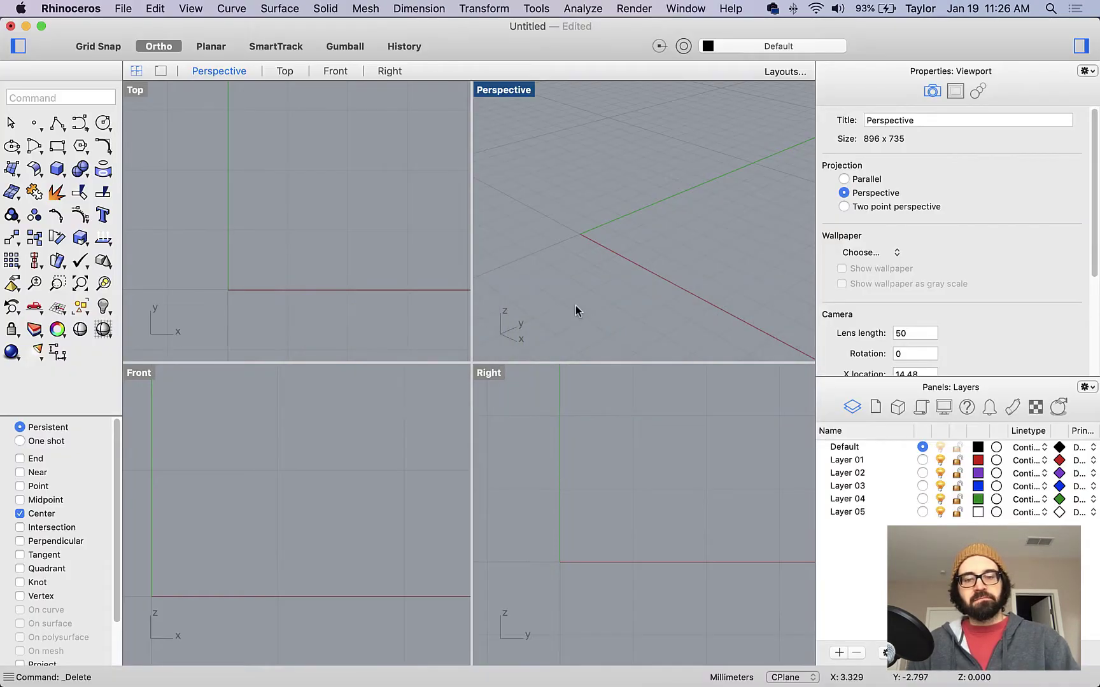
{"action": "type", "text": "cyl"}
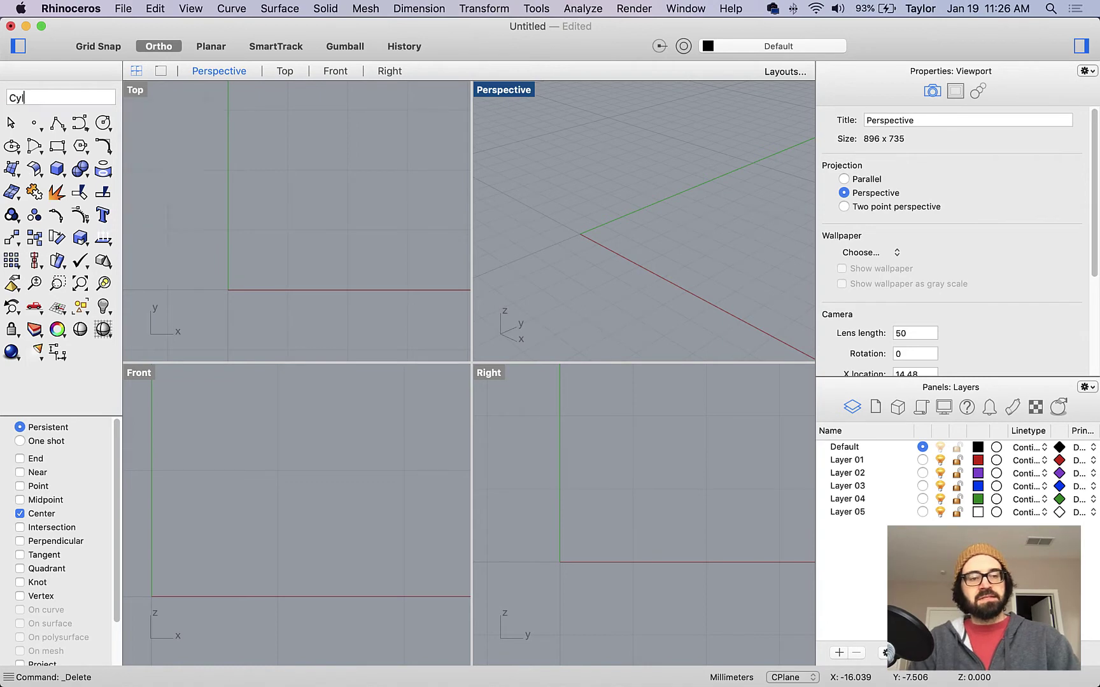
{"action": "key", "text": "Return"}
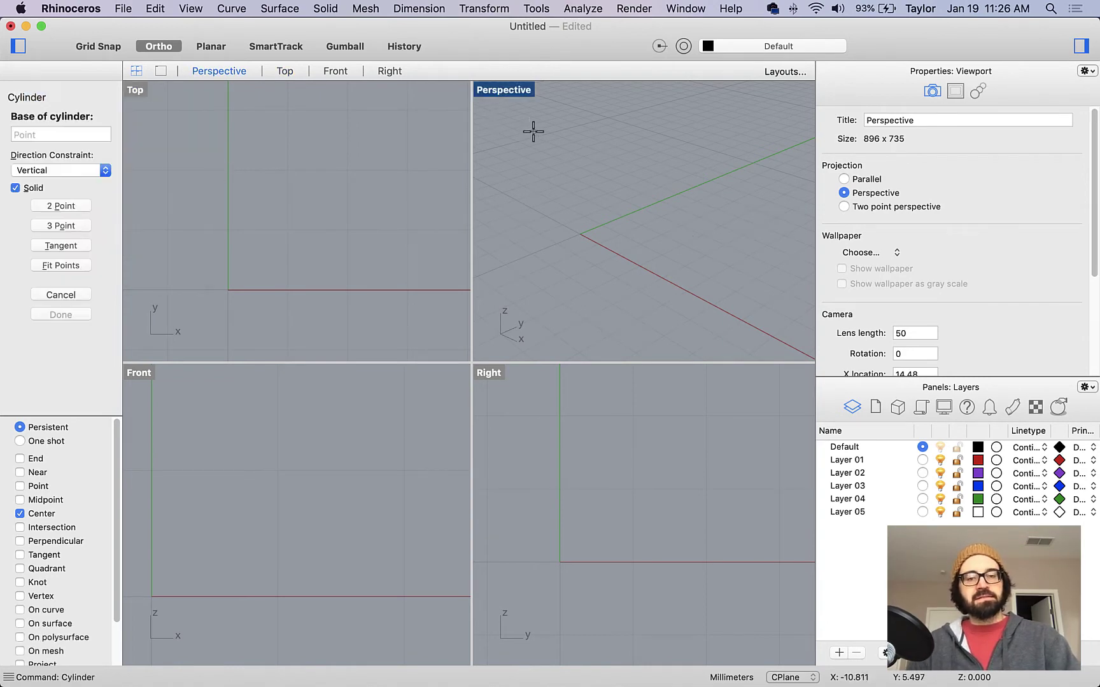
{"action": "type", "text": "0"}
{"action": "key", "text": "Return"}
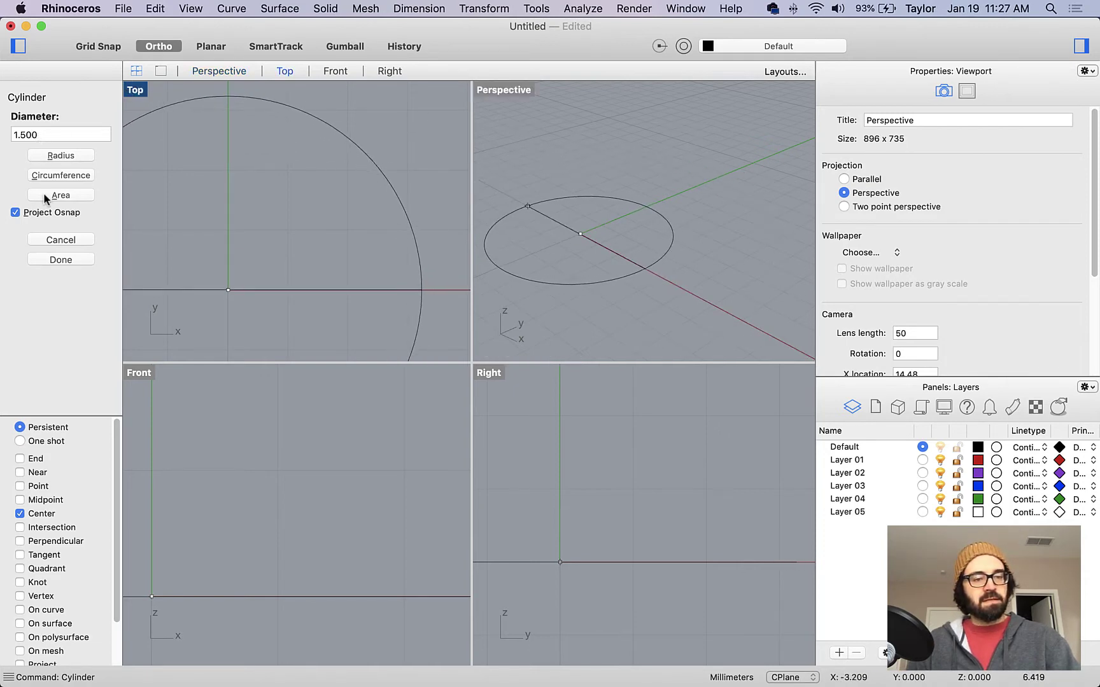
{"action": "left_click", "coordinate": [61, 135]}
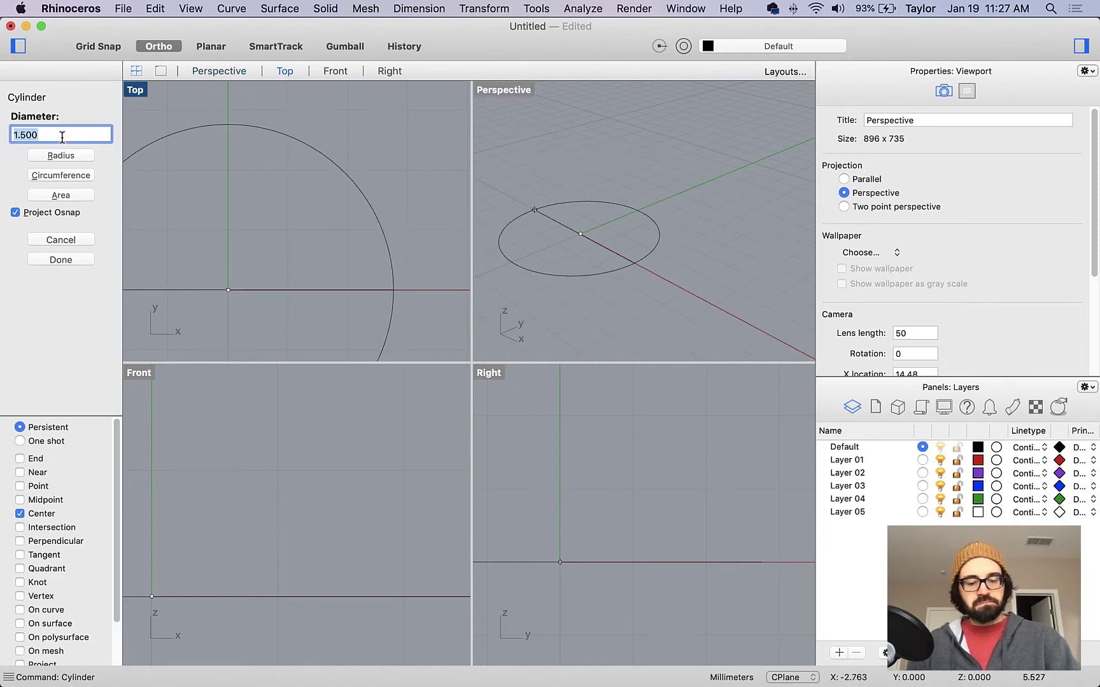
{"action": "type", "text": ".75"}
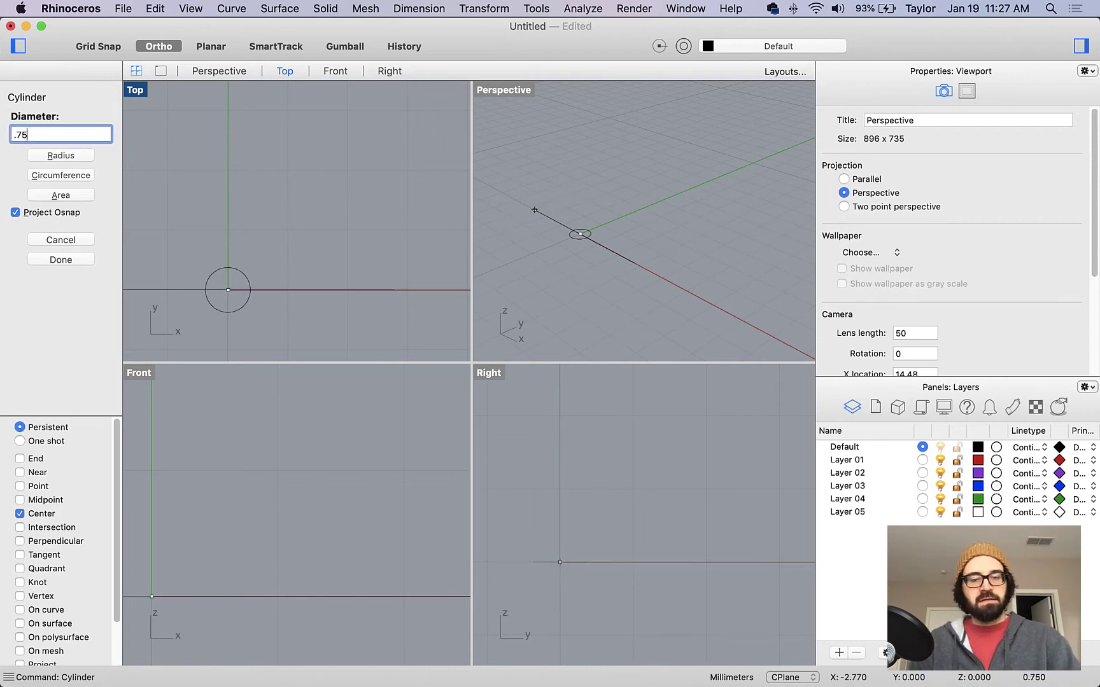
{"action": "key", "text": "Return"}
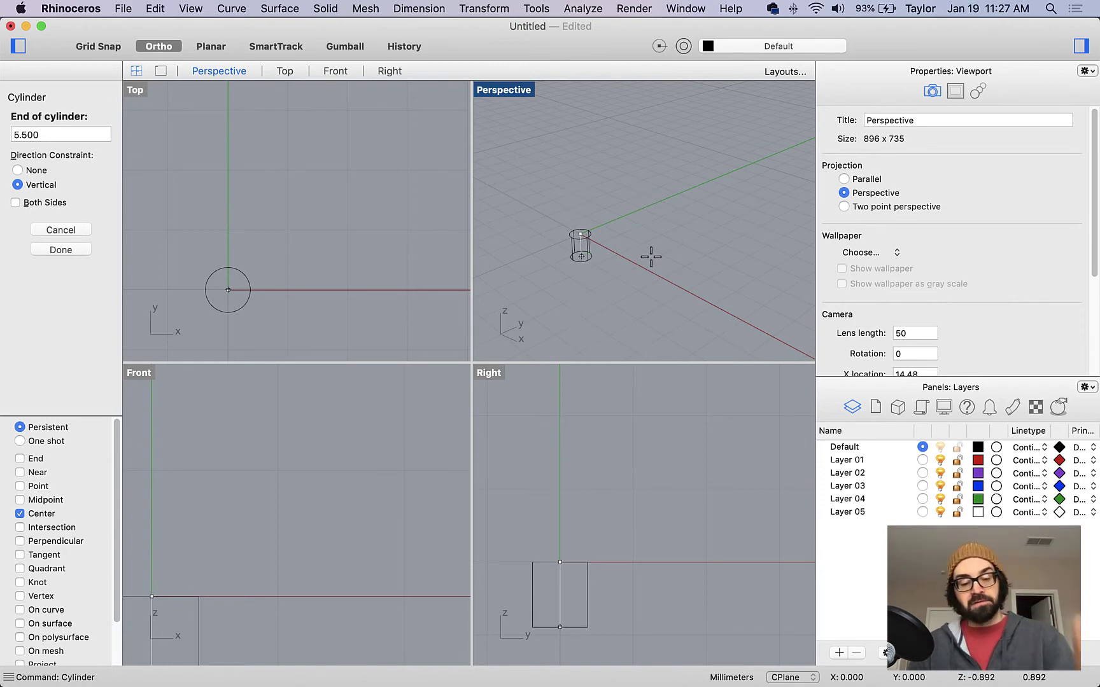
{"action": "key", "text": "Escape"}
Step: Draw a solid cylinder in the Right viewport from the origin with a diameter of 0.75 and a length of 5.5
{"action": "key", "text": "Return"}
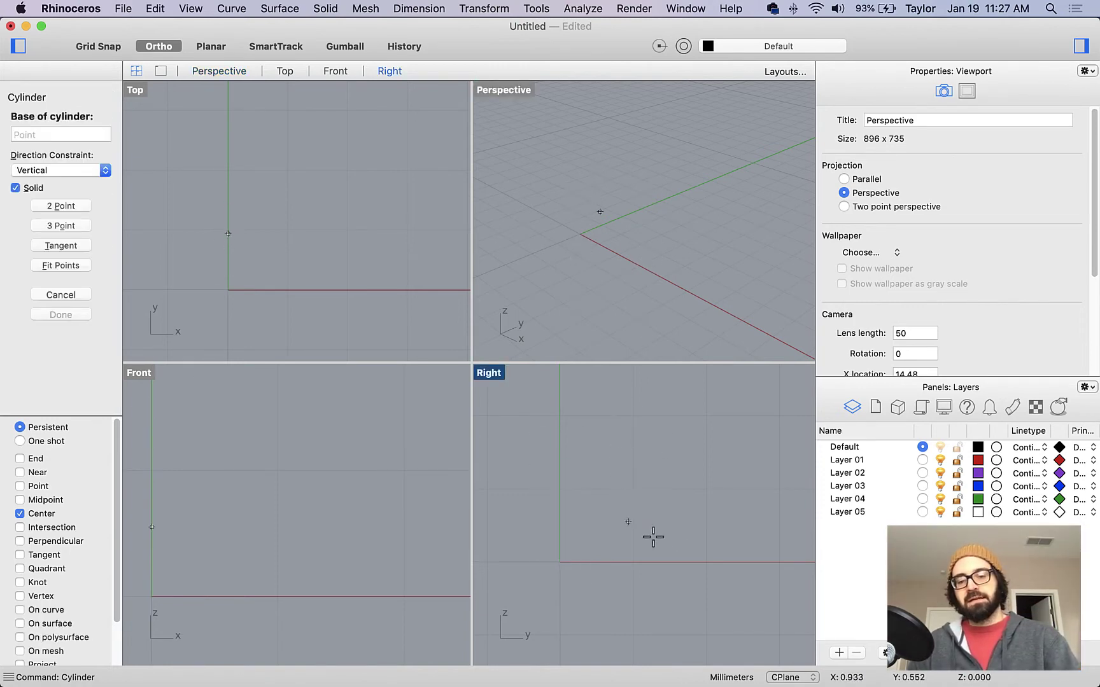
{"action": "type", "text": "0"}
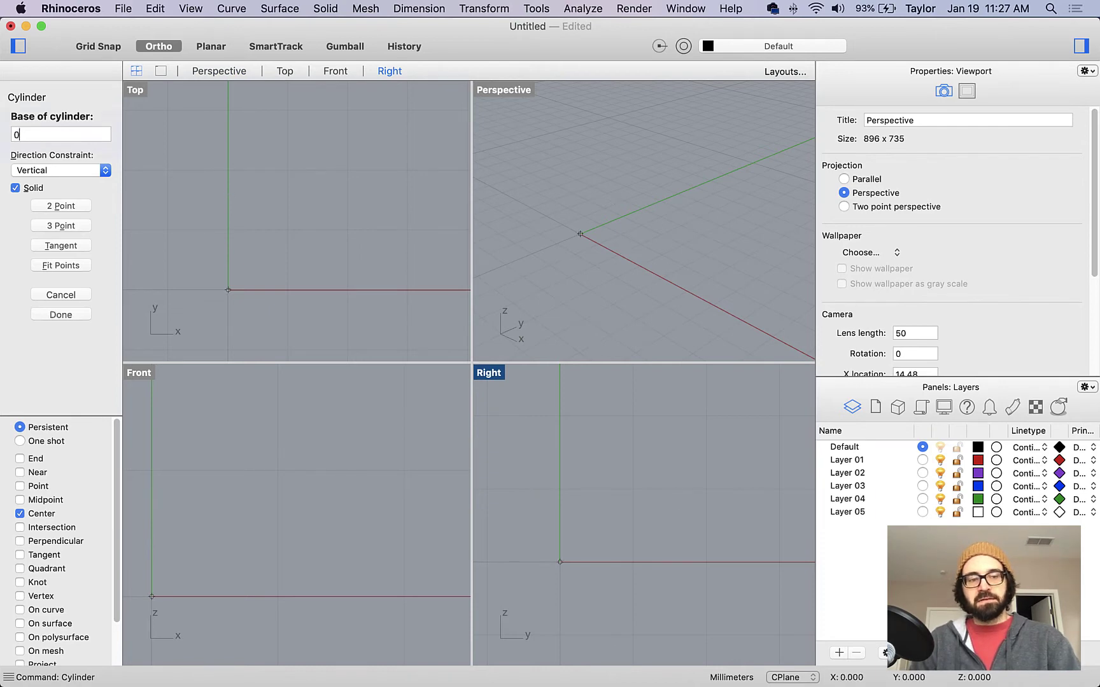
{"action": "key", "text": "Return"}
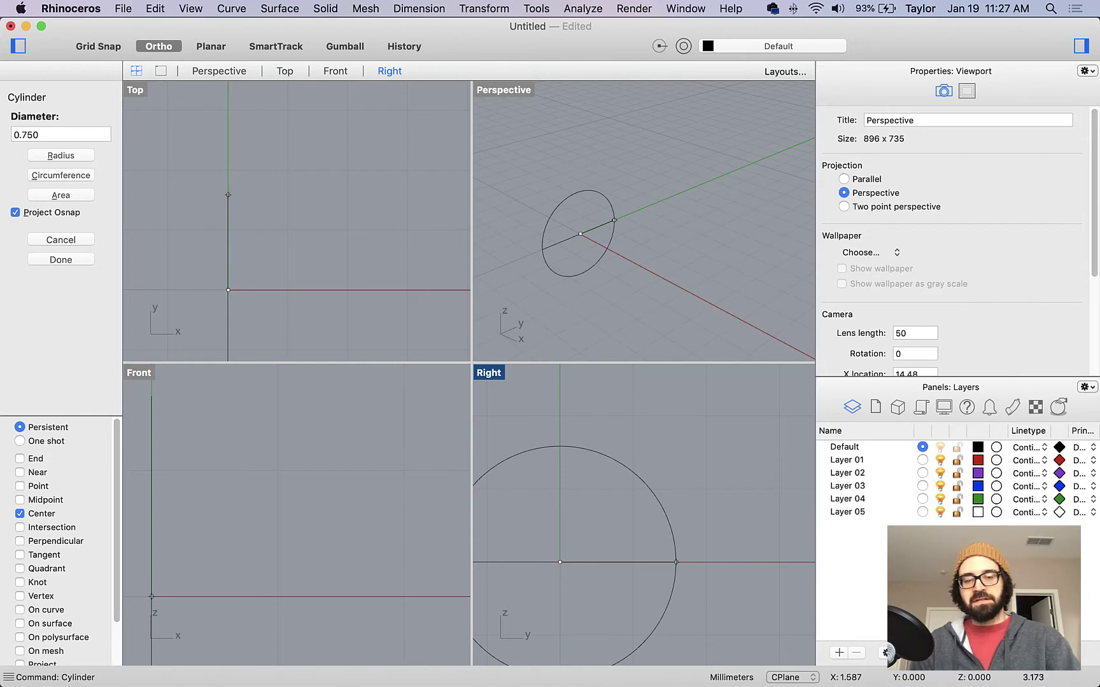
{"action": "key", "text": "Return"}
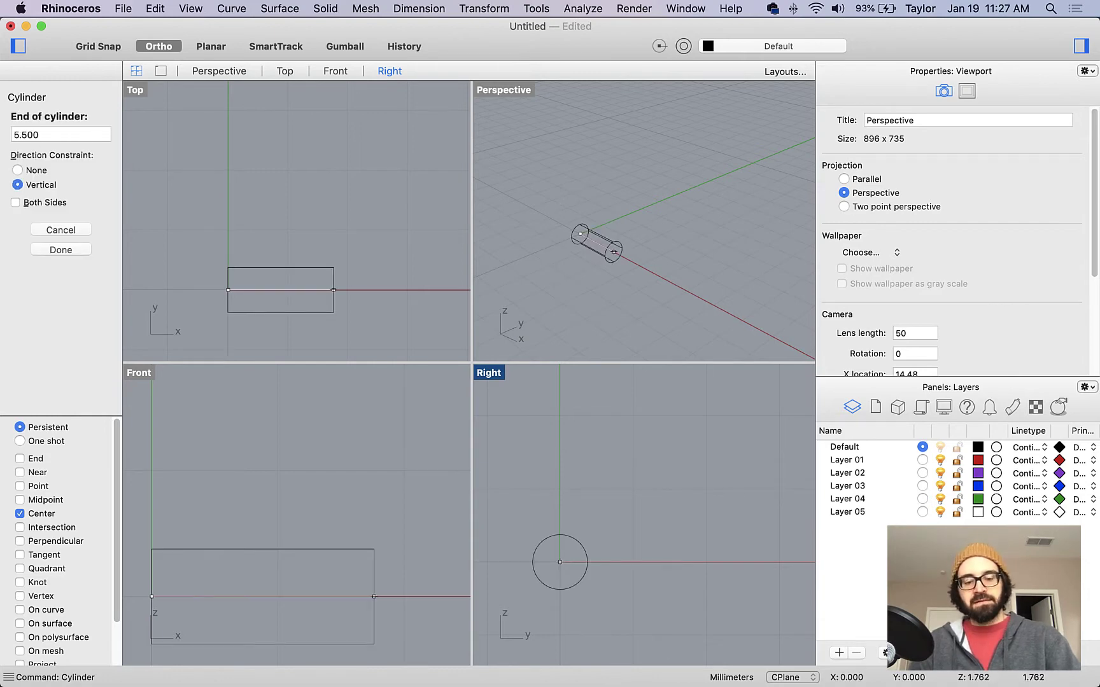
{"action": "type", "text": "5.5"}
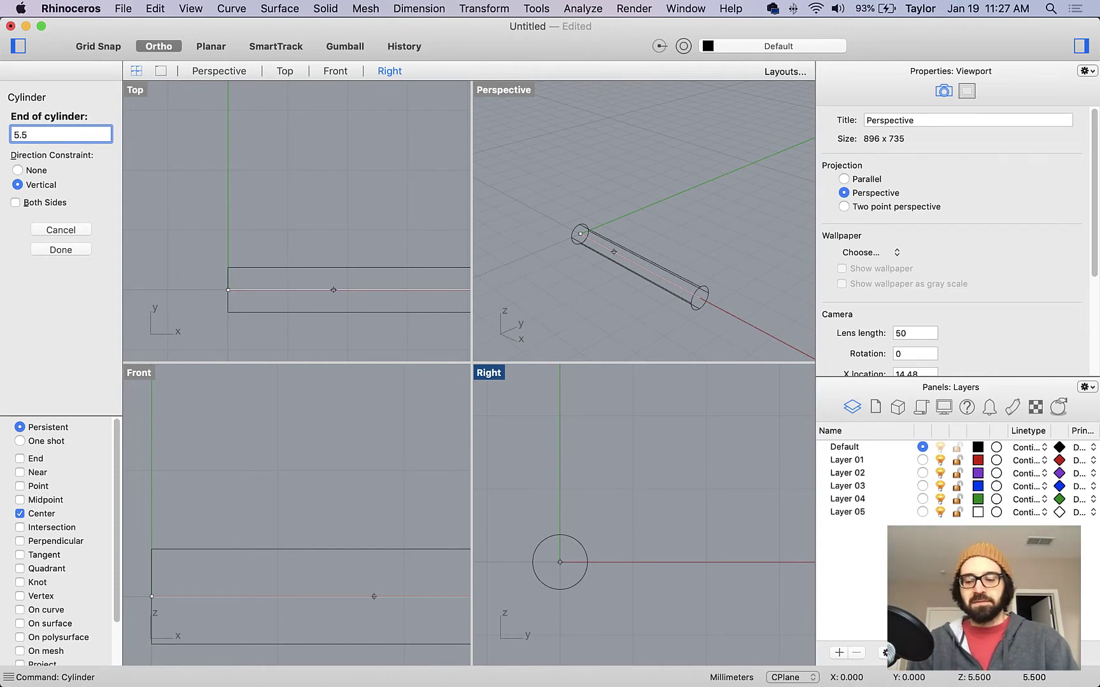
{"action": "key", "text": "Return"}
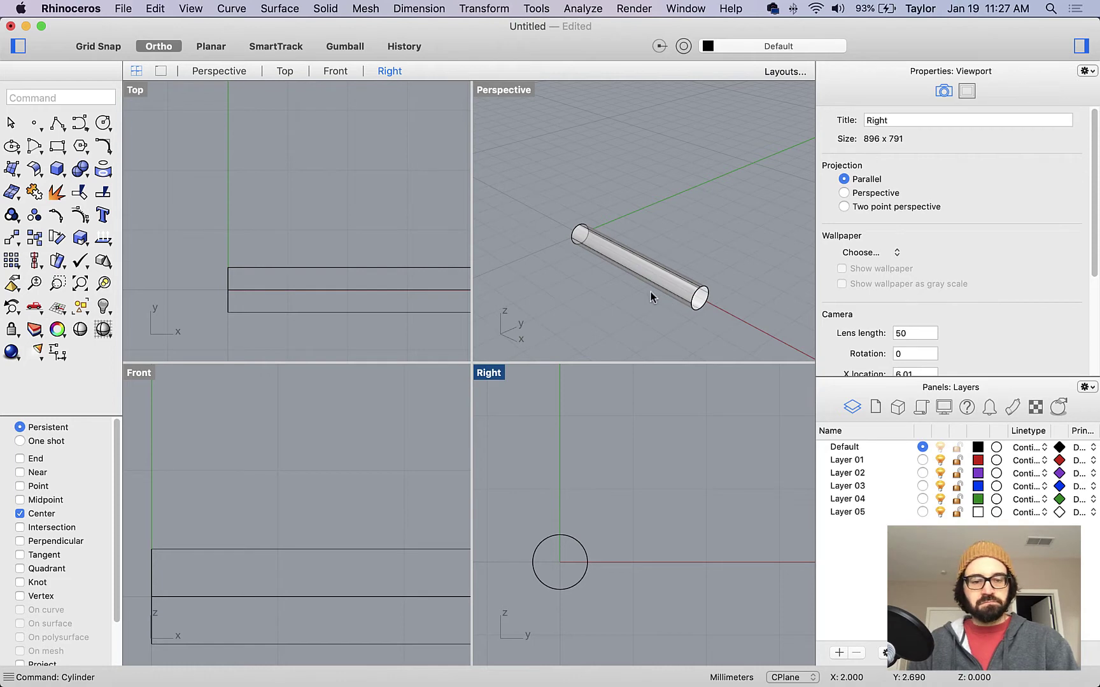
Step: Check the cylinder radius instruction in the Firefox tutorial, and delete the cylinder in Rhinoceros
{"action": "key", "text": "super+Tab"}
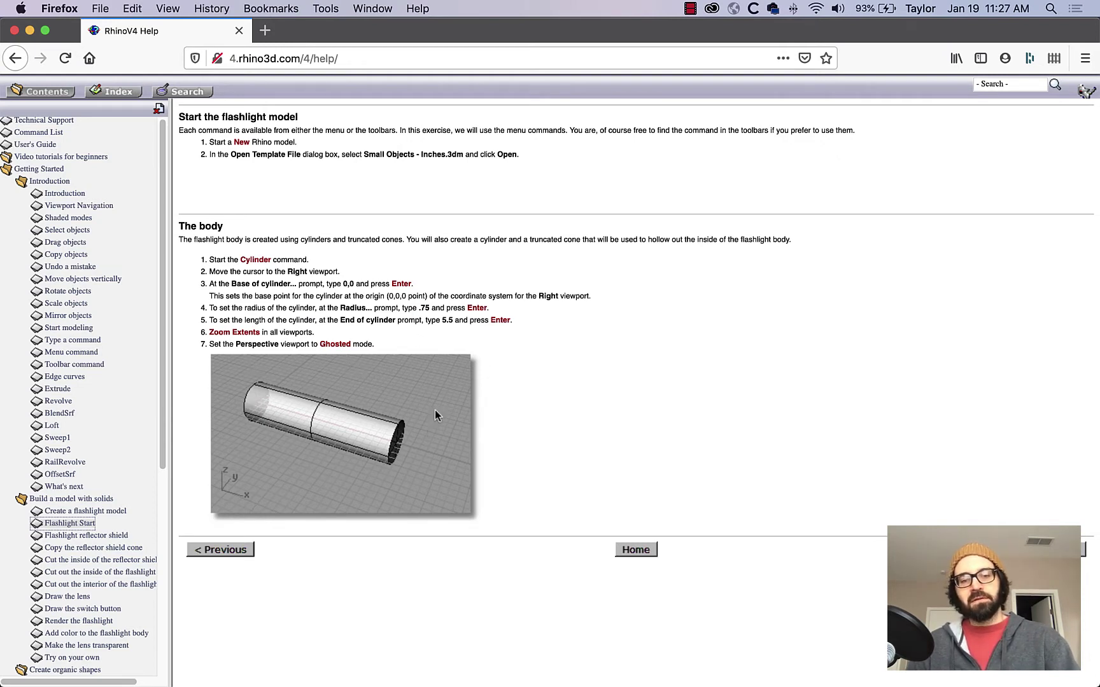
{"action": "double_click", "coordinate": [352, 308]}
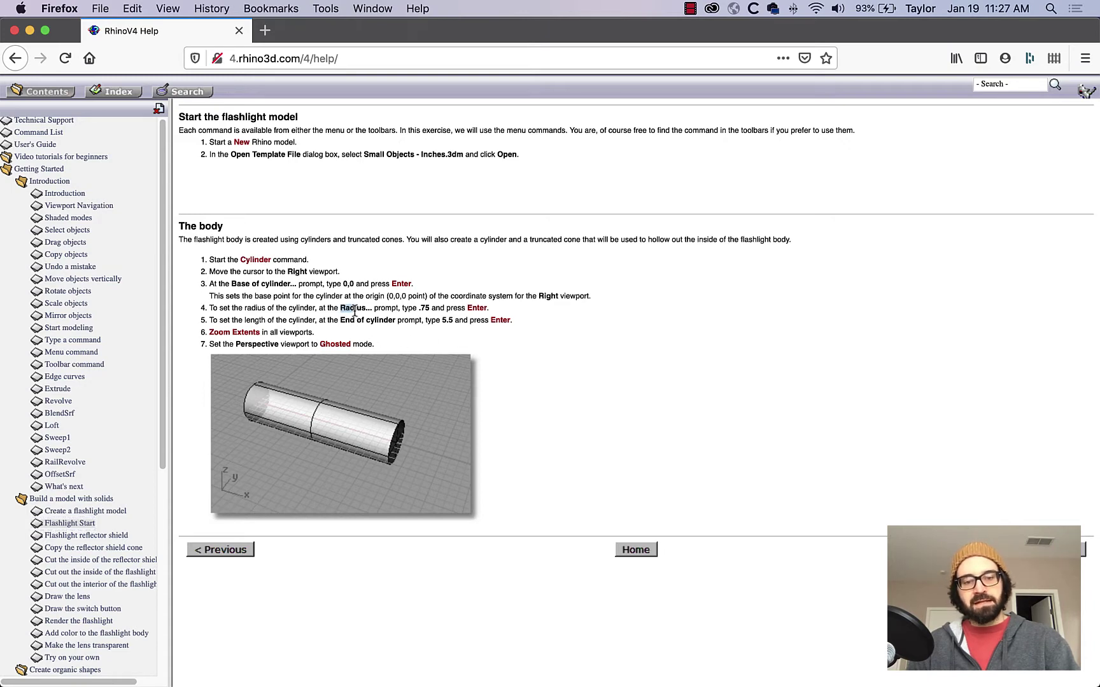
{"action": "key", "text": "super+Tab"}
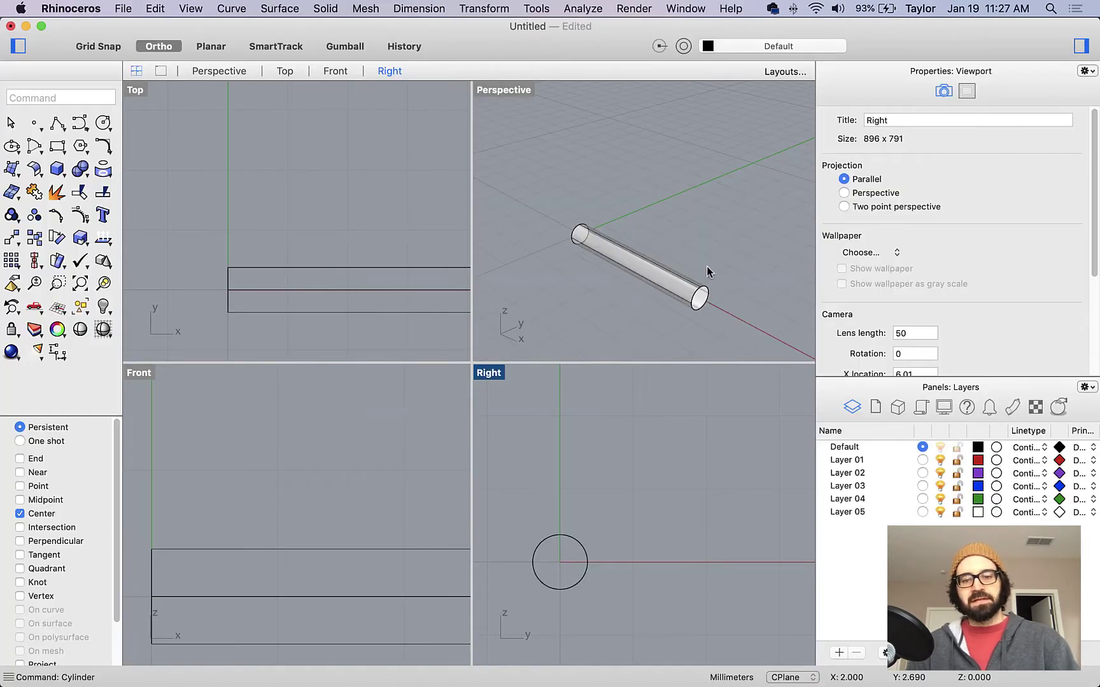
{"action": "left_click", "coordinate": [665, 278]}
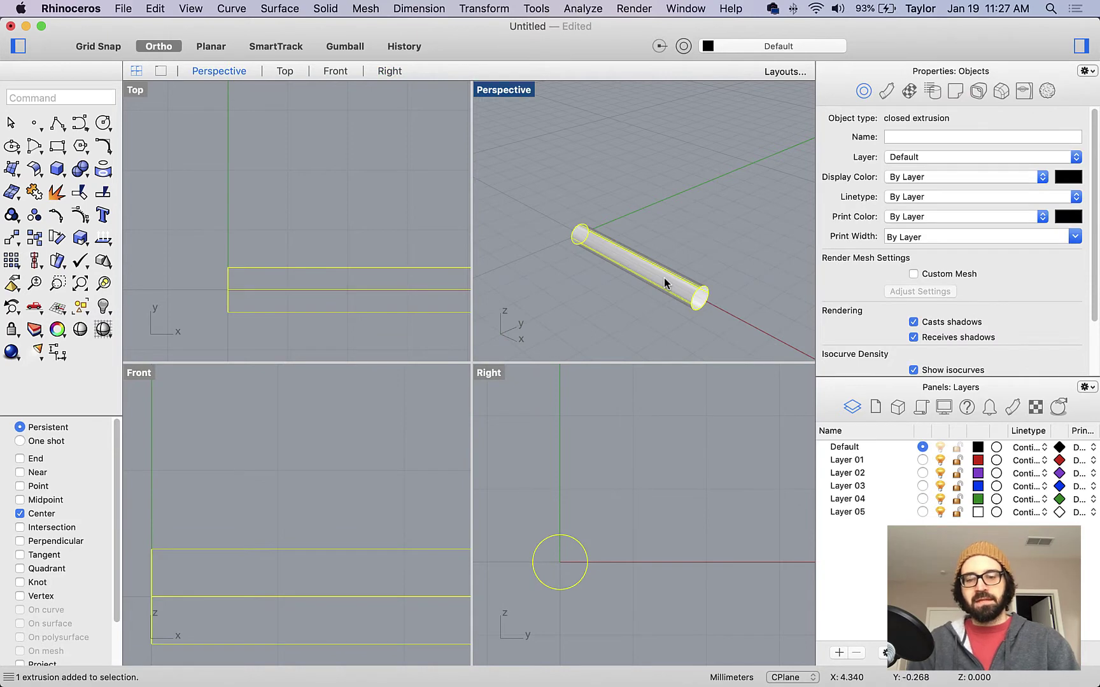
{"action": "key", "text": "BackSpace"}
{"action": "key", "text": "Return"}
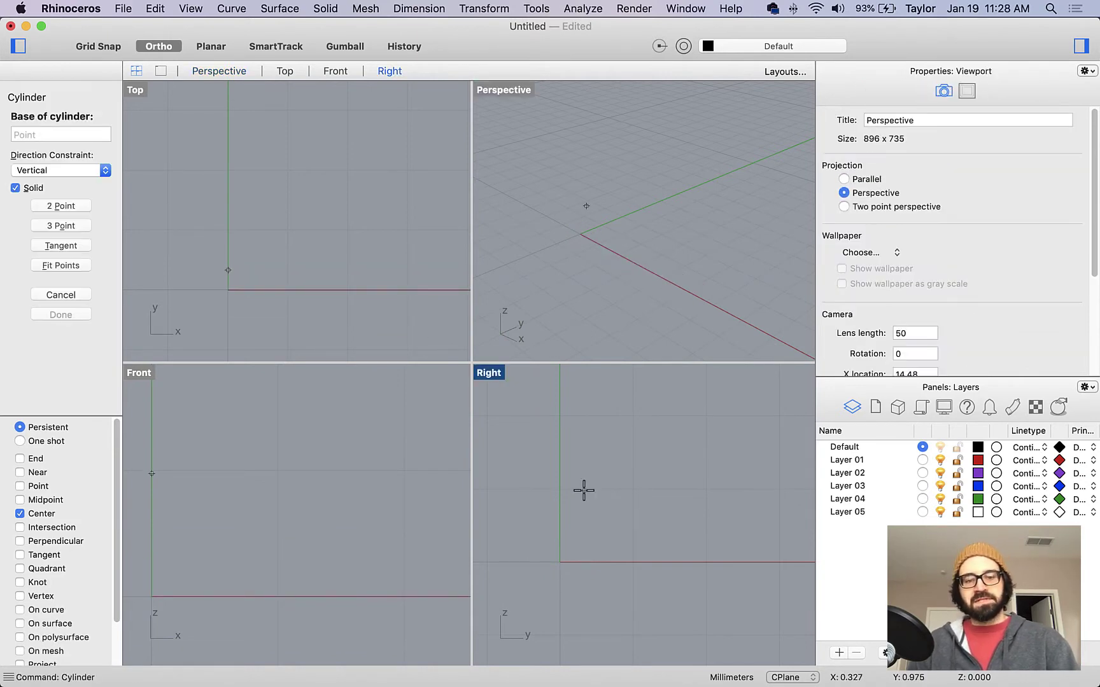
{"action": "type", "text": "0"}
{"action": "key", "text": "Return"}
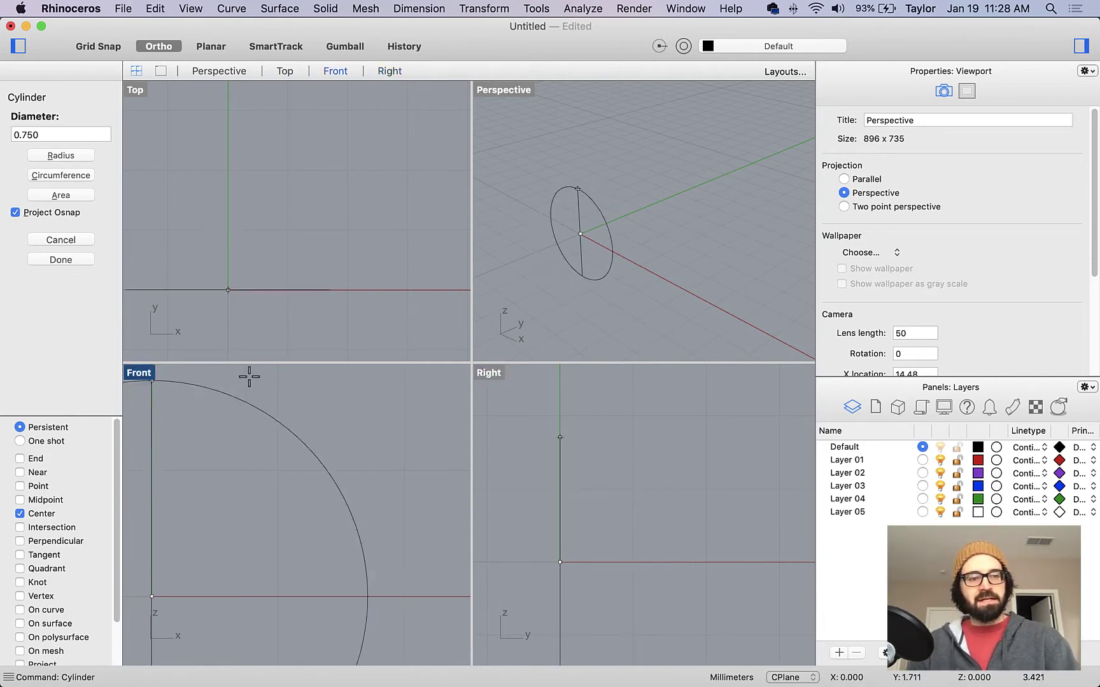
{"action": "left_click", "coordinate": [60, 155]}
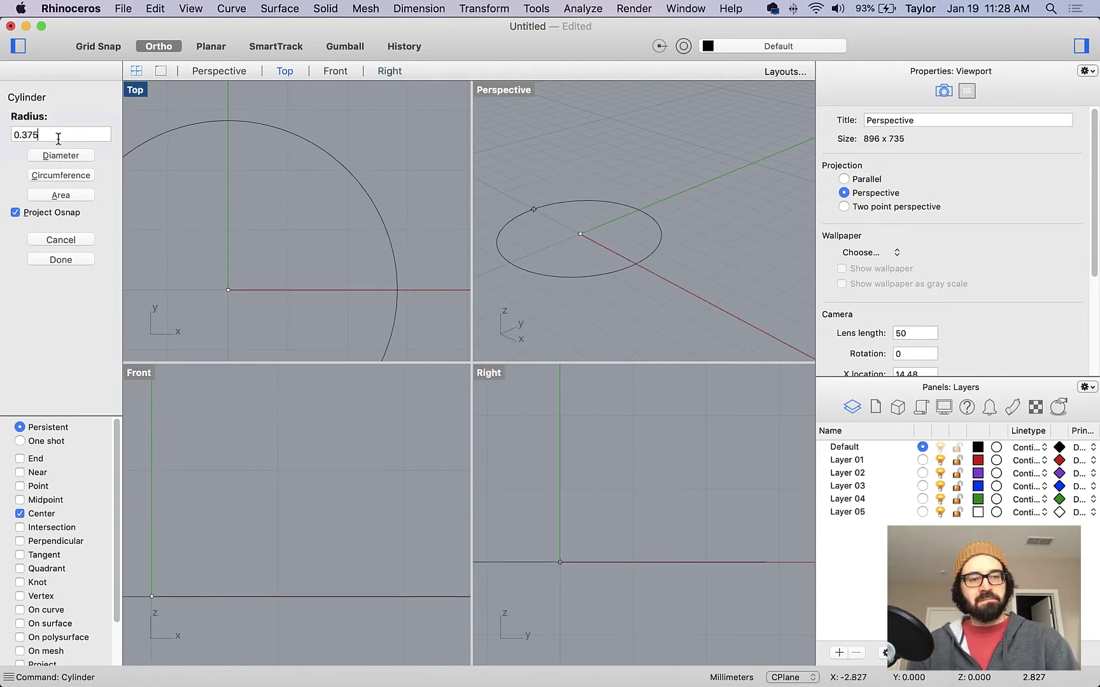
{"action": "left_click", "coordinate": [57, 135]}
{"action": "type", "text": ".75"}
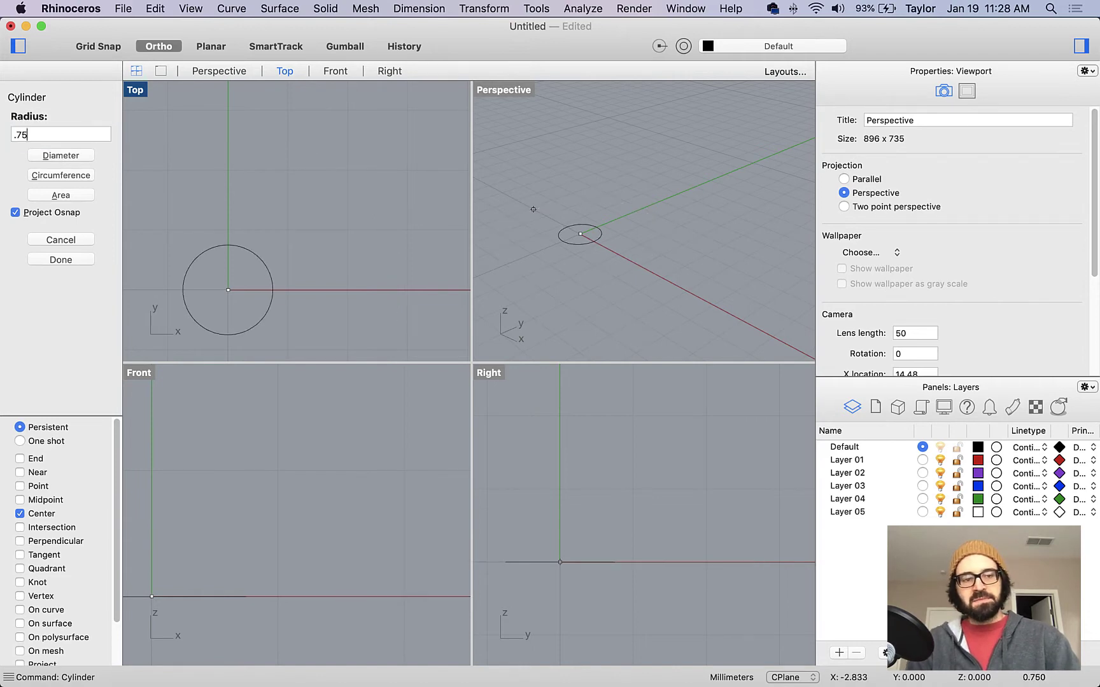
{"action": "key", "text": "Return"}
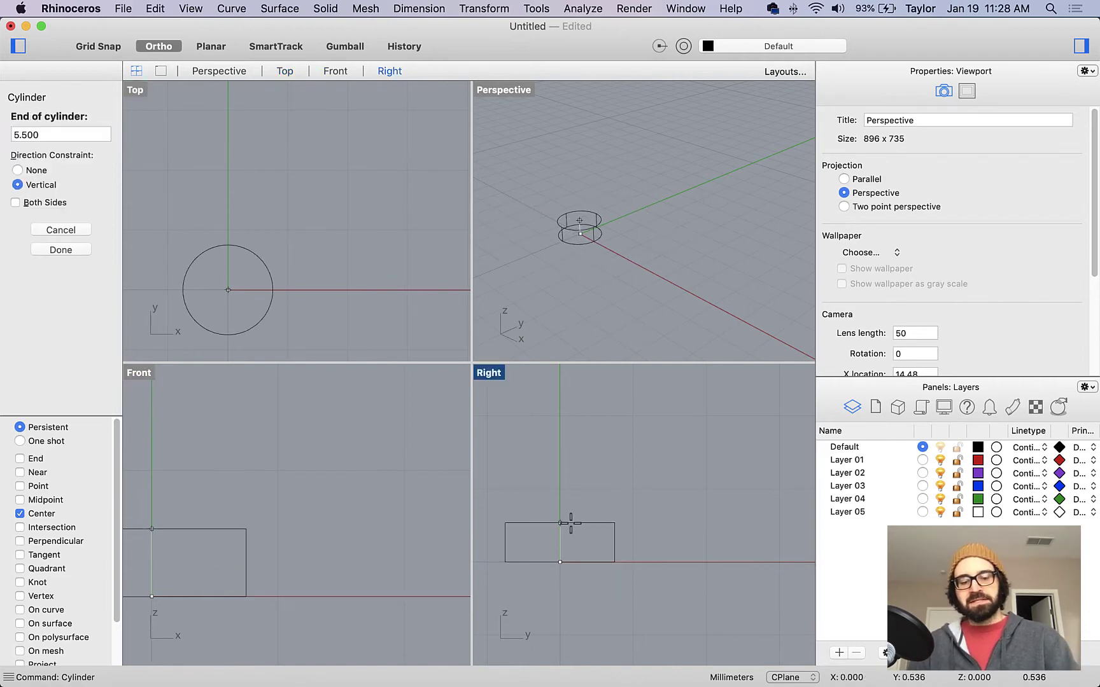
{"action": "key", "text": "Escape"}
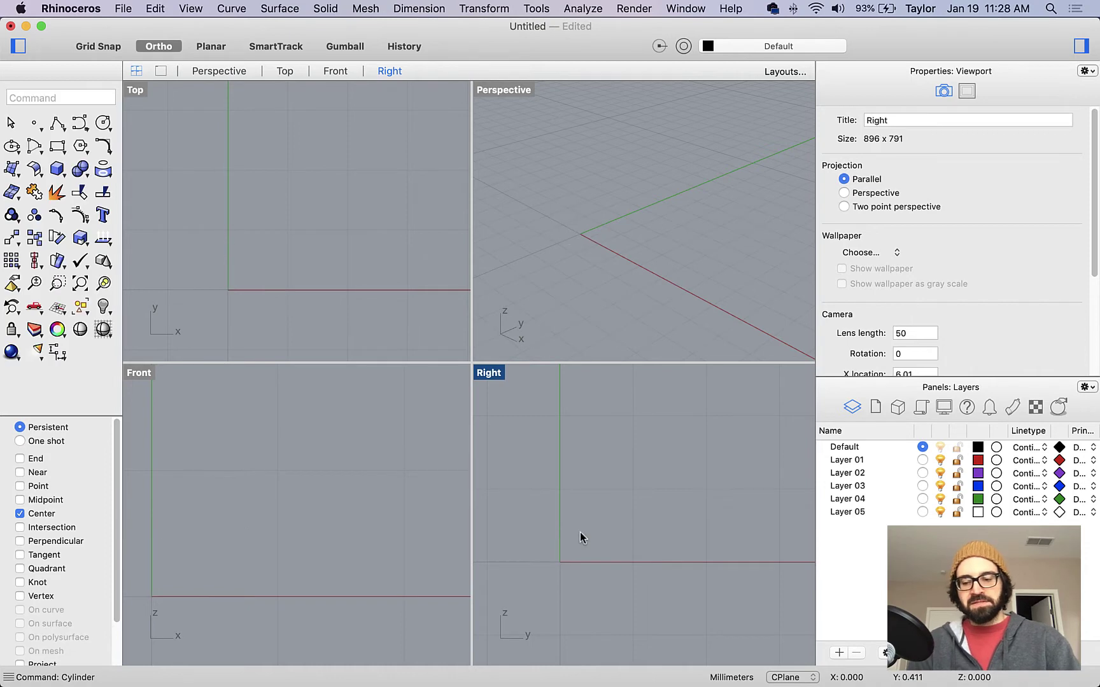
Step: Draw a solid cylinder in the Right viewport from the origin with a radius of 0.75 and a length of 5.5
{"action": "key", "text": "Return"}
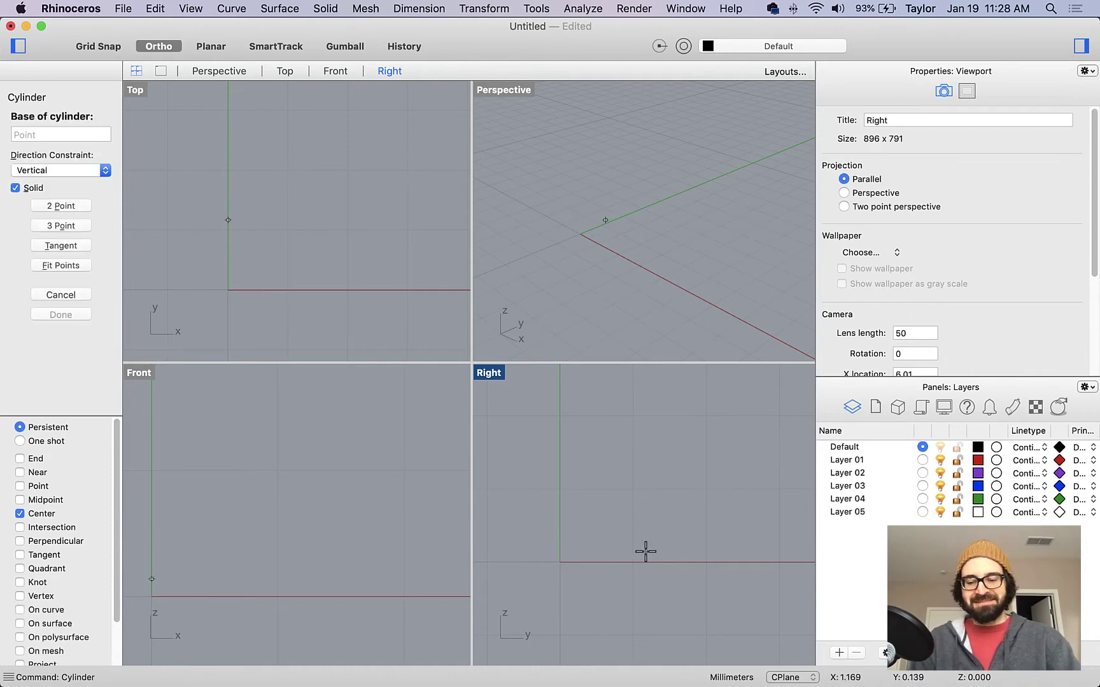
{"action": "type", "text": "0"}
{"action": "key", "text": "Return"}
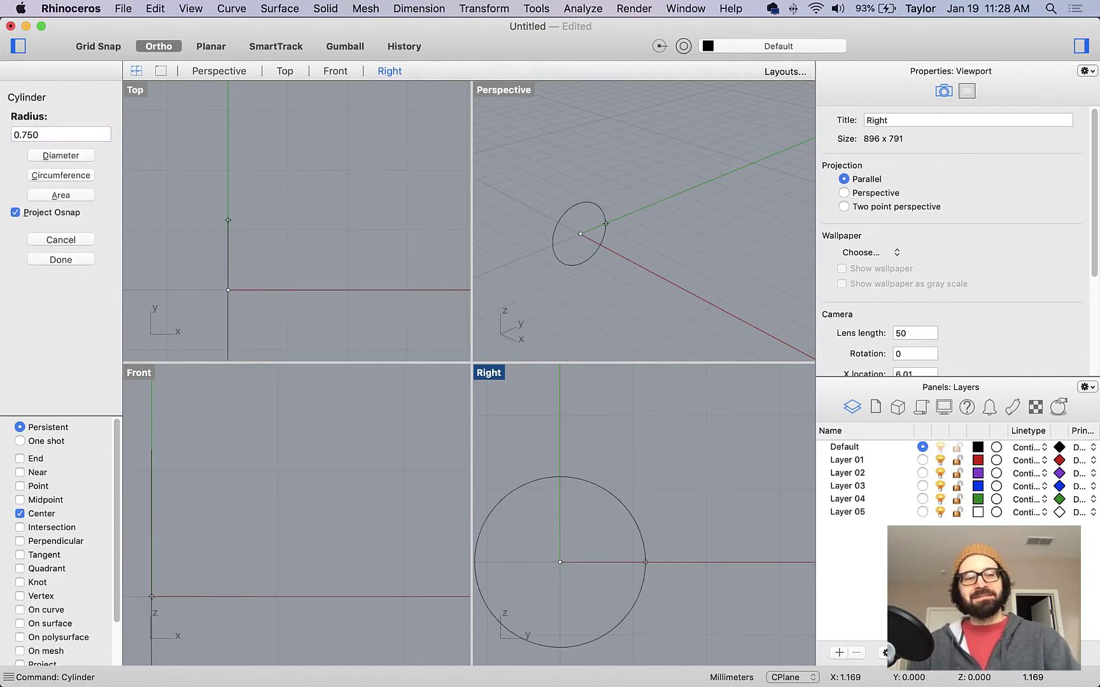
{"action": "key", "text": "Return"}
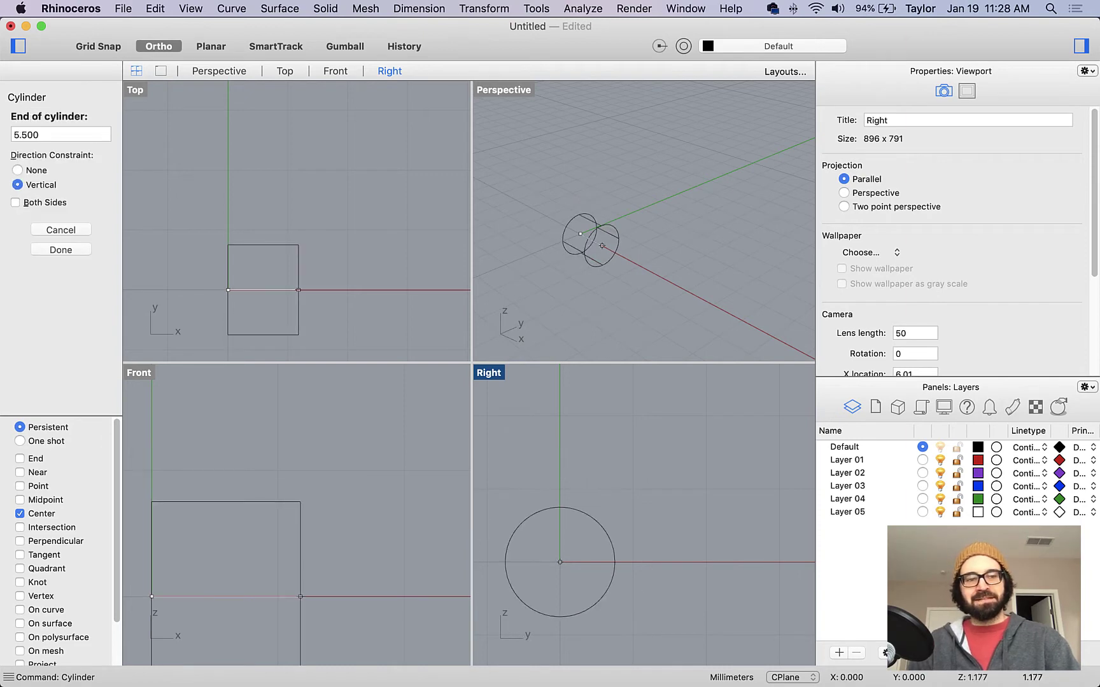
{"action": "key", "text": "Return"}
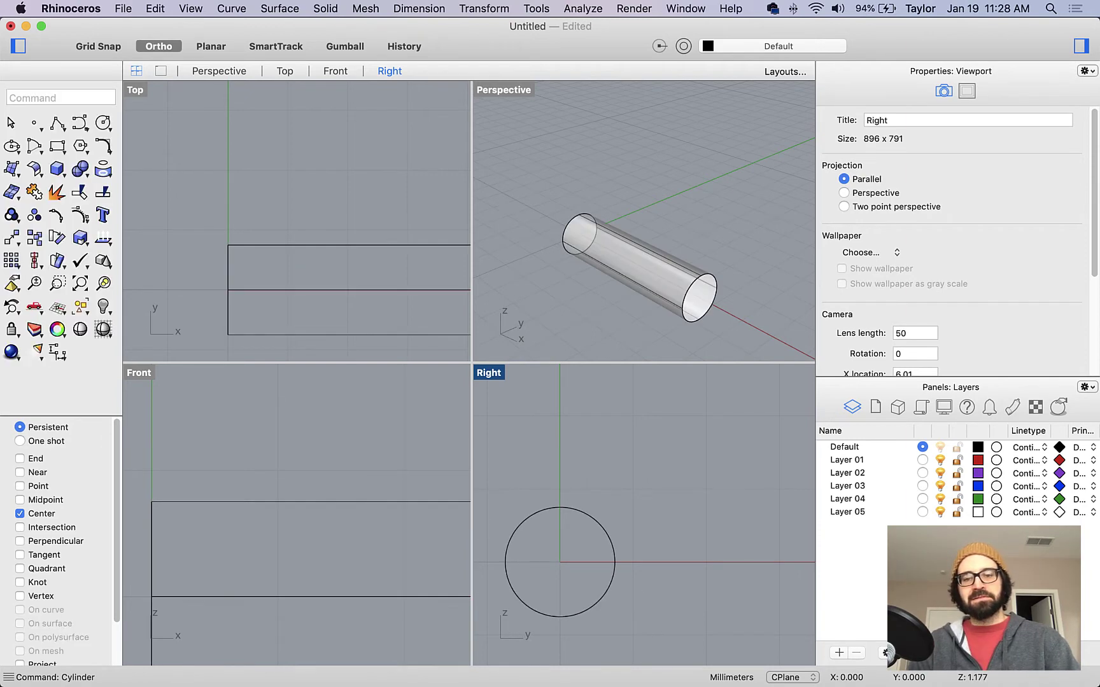
{"action": "scroll", "coordinate": [643, 250], "scroll_direction": "down", "scroll_amount": 3}
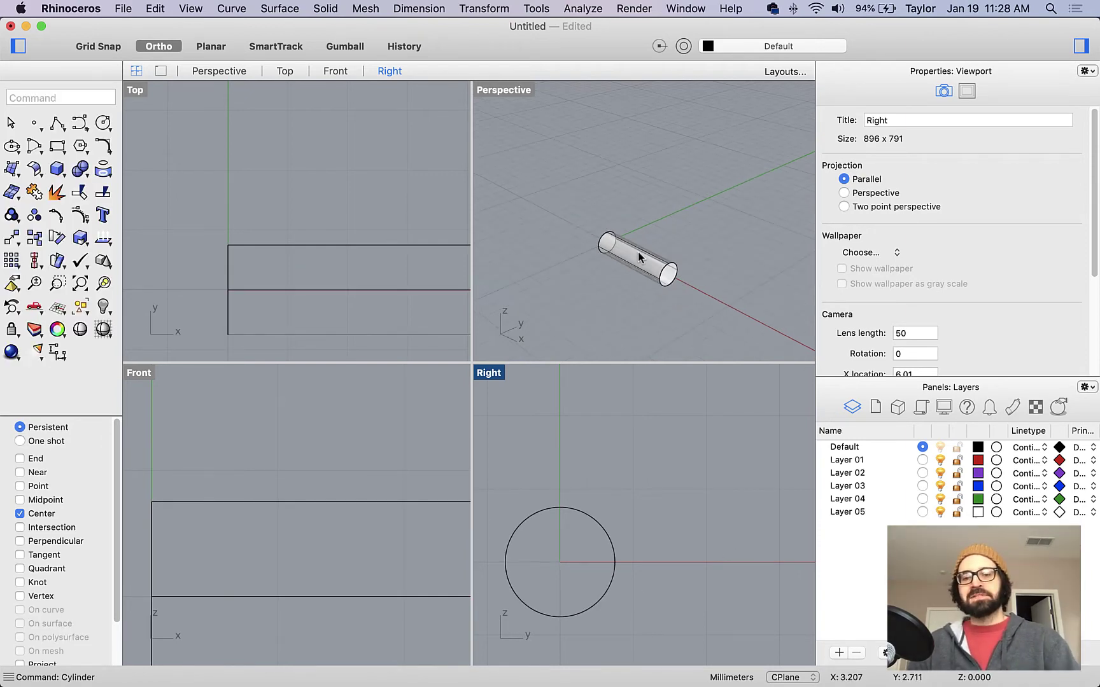
{"action": "scroll", "coordinate": [652, 279], "scroll_direction": "up", "scroll_amount": 2}
Step: Check the tutorial's next instruction in Firefox, and apply Zoom Extents to all viewports in Rhinoceros
{"action": "key", "text": "super+Tab"}
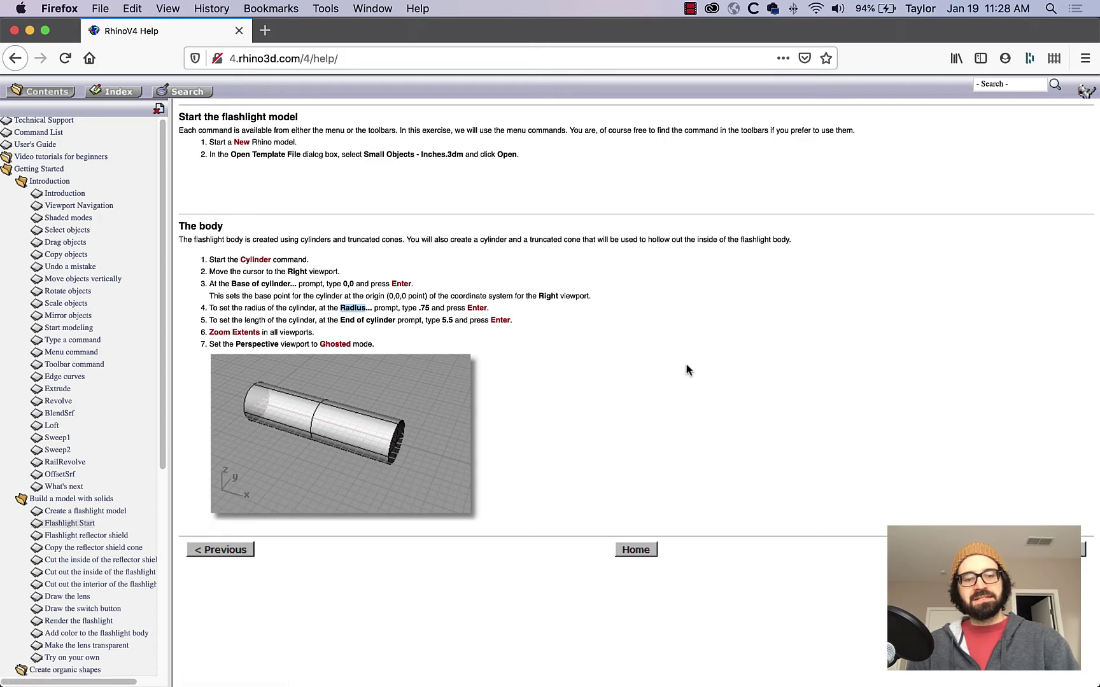
{"action": "key", "text": "super+Tab"}
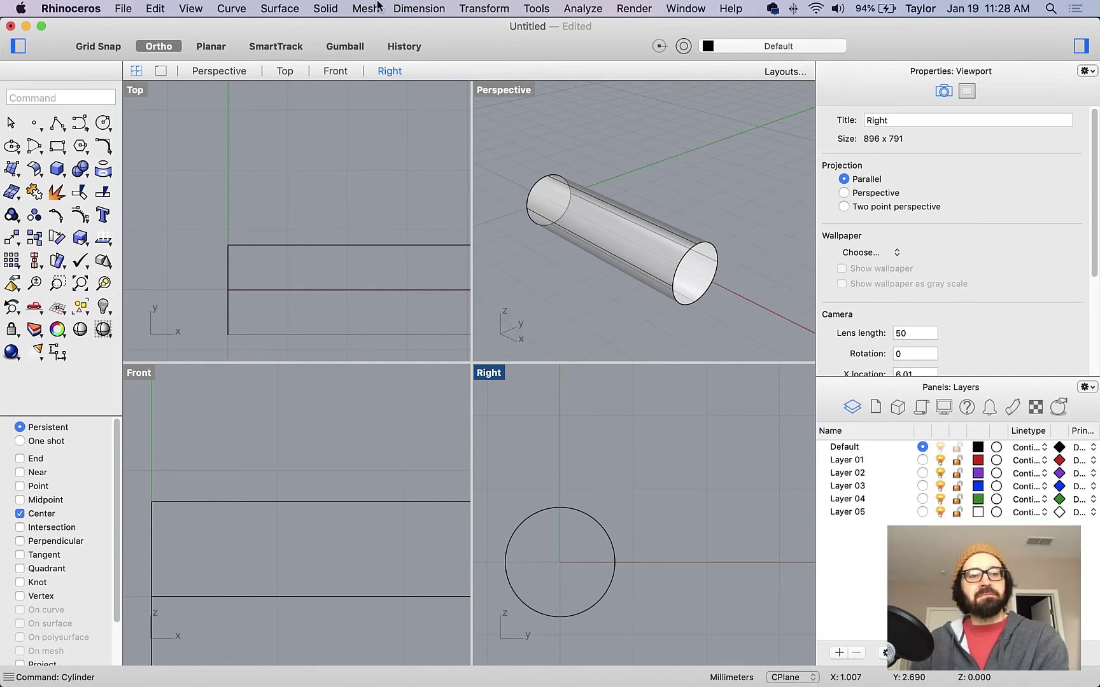
{"action": "left_click", "coordinate": [191, 9]}
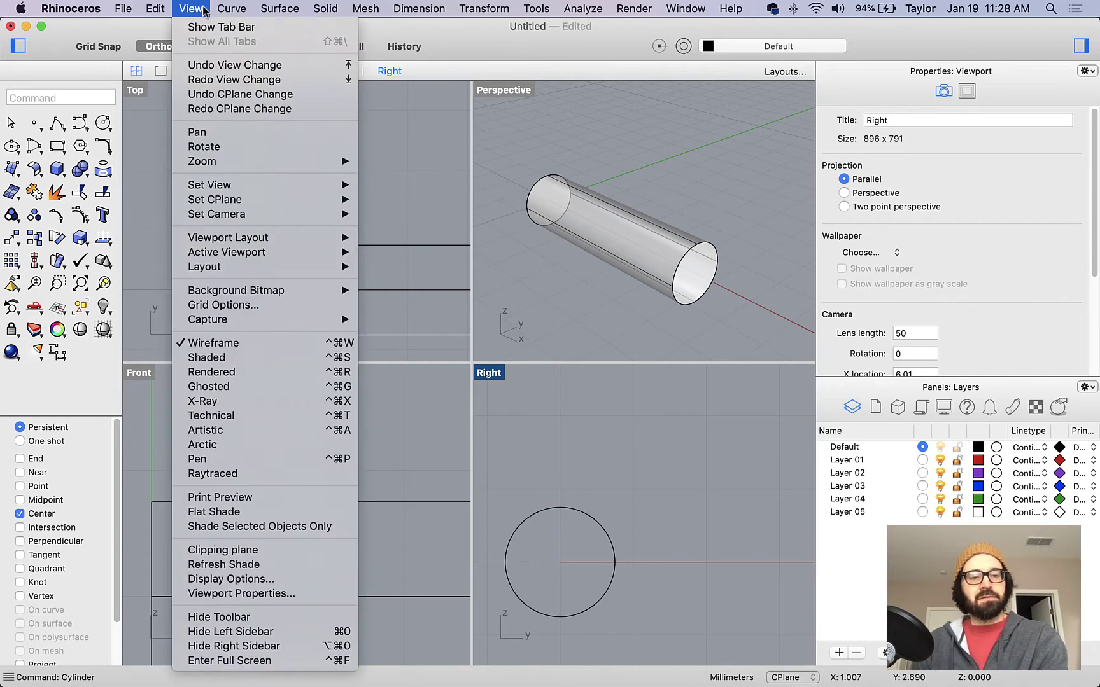
{"action": "mouse_move", "coordinate": [216, 220]}
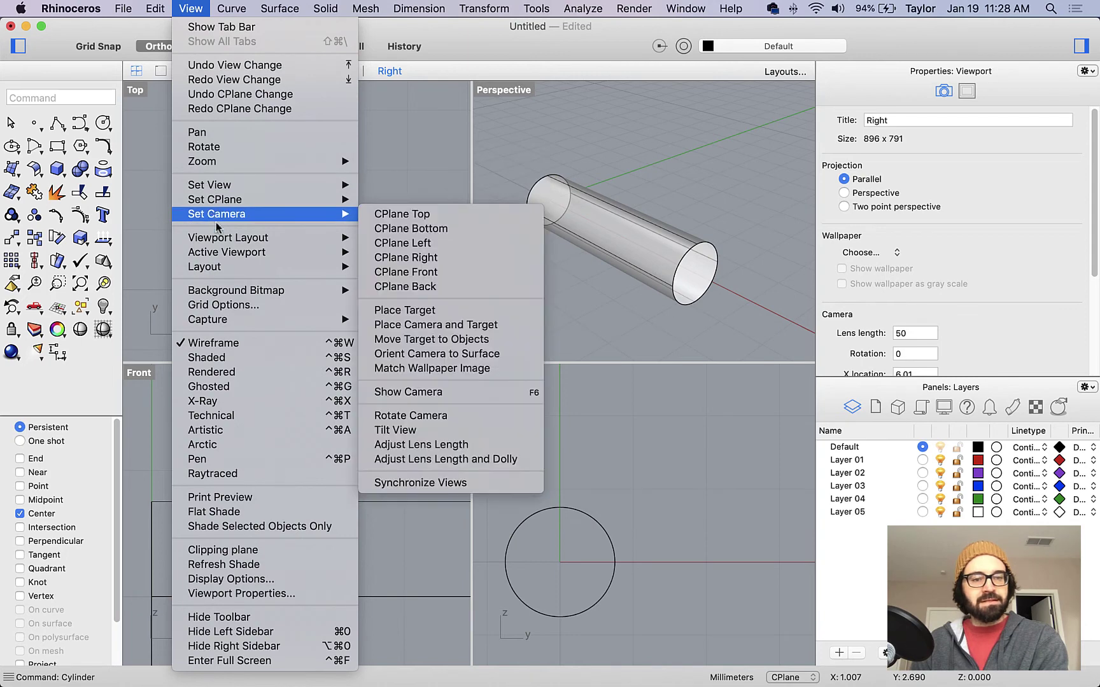
{"action": "mouse_move", "coordinate": [213, 164]}
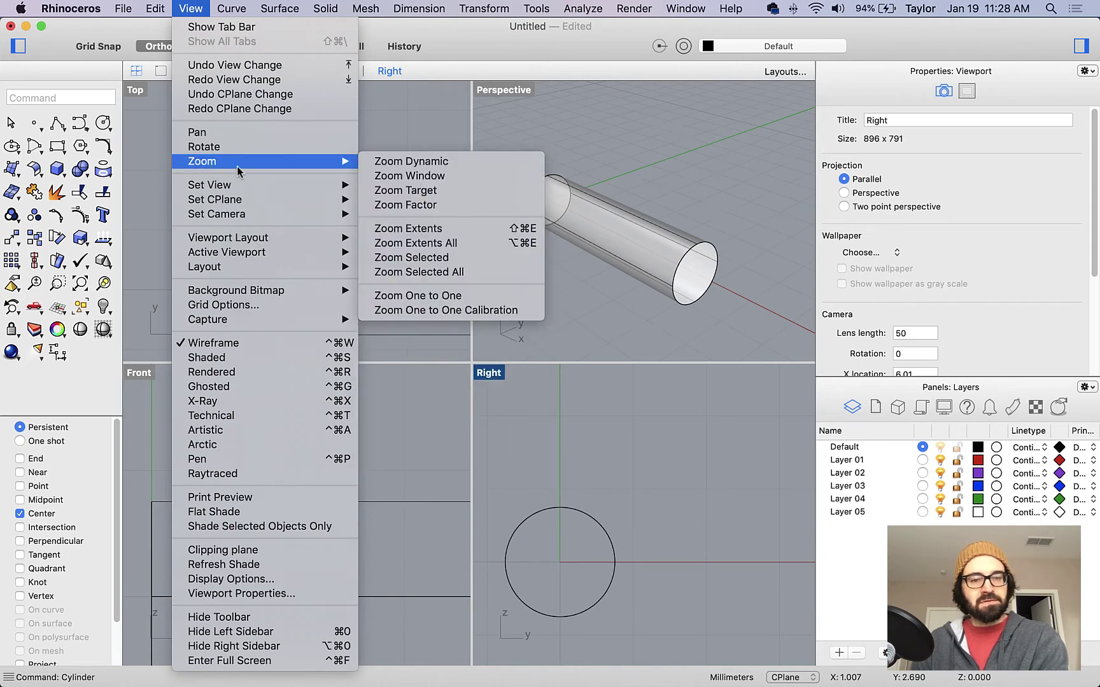
{"action": "left_click", "coordinate": [453, 246]}
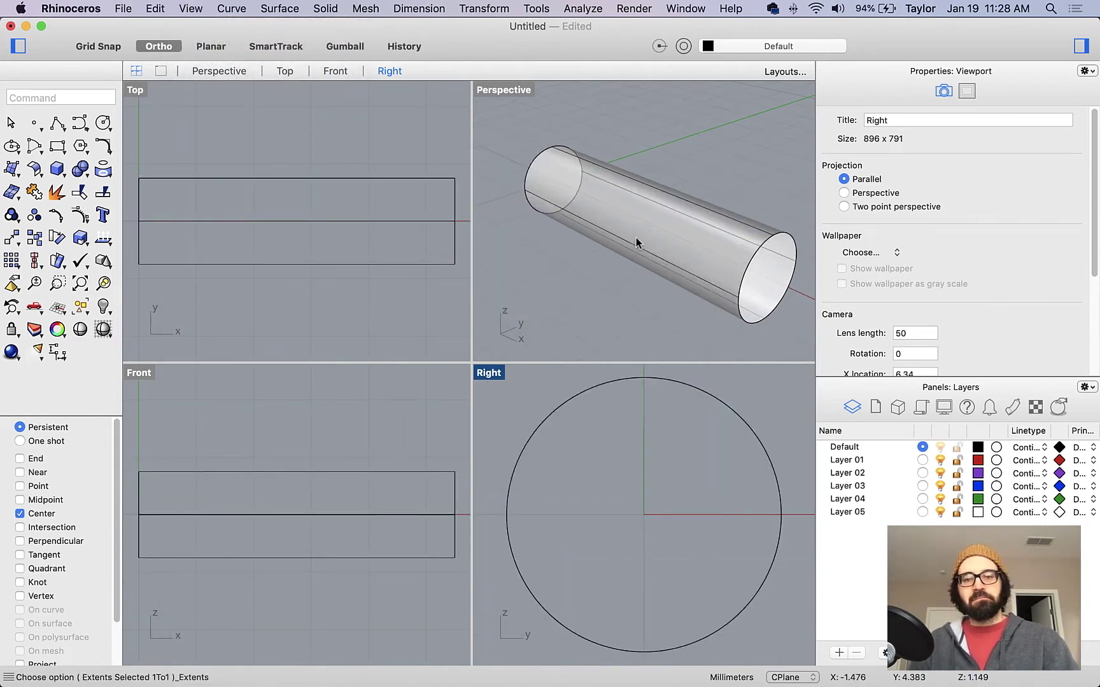
Step: Check the display mode instruction in the Firefox tutorial, and set the Perspective viewport to Ghosted in Rhinoceros
{"action": "key", "text": "super+Tab"}
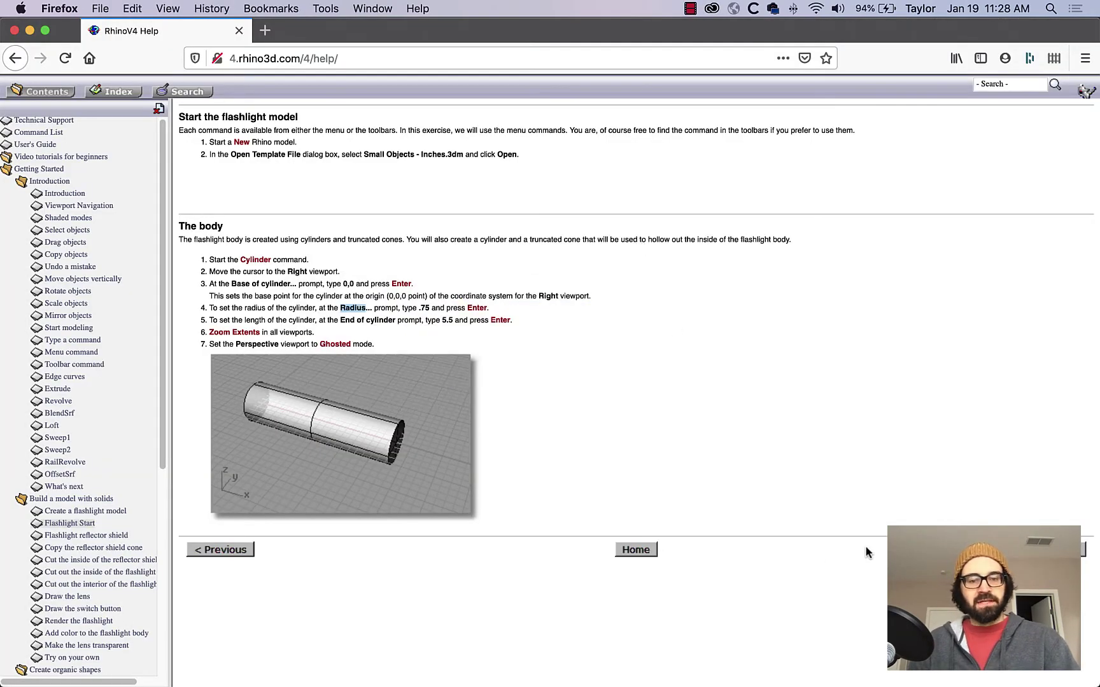
{"action": "key", "text": "super+Tab"}
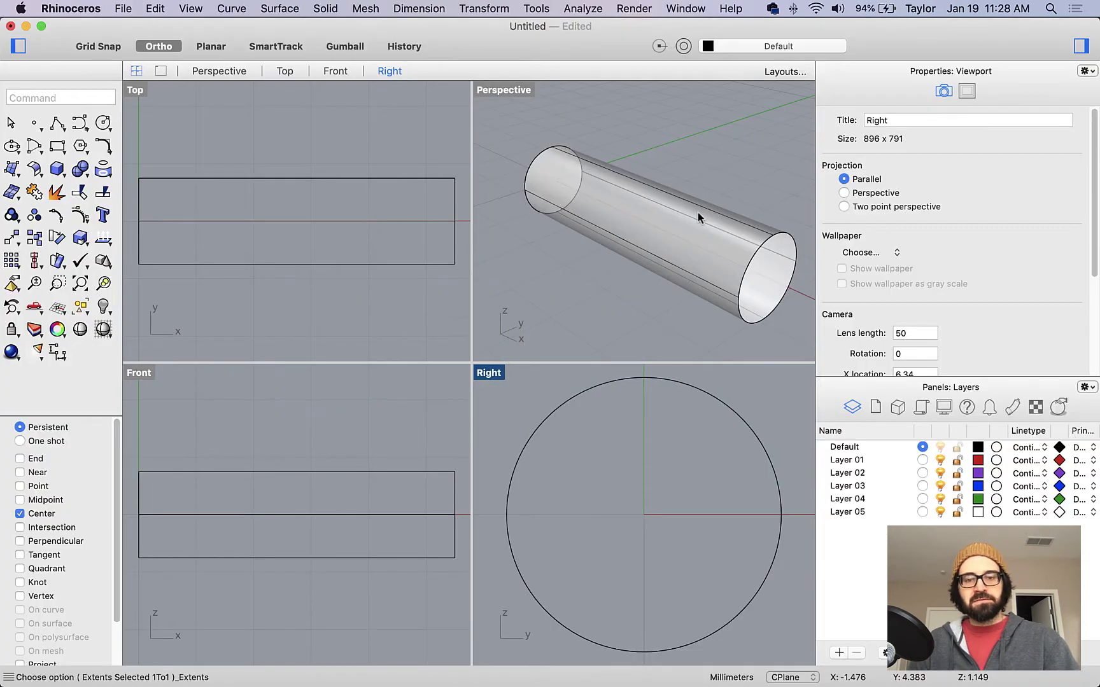
{"action": "left_click", "coordinate": [506, 92]}
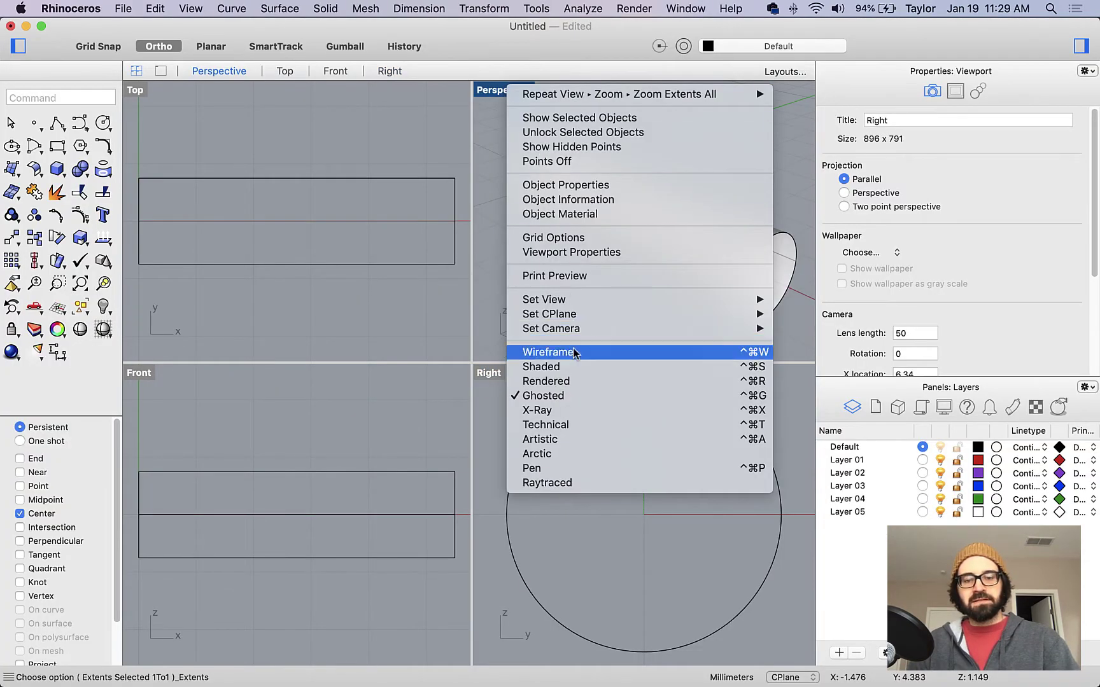
{"action": "left_click", "coordinate": [575, 396]}
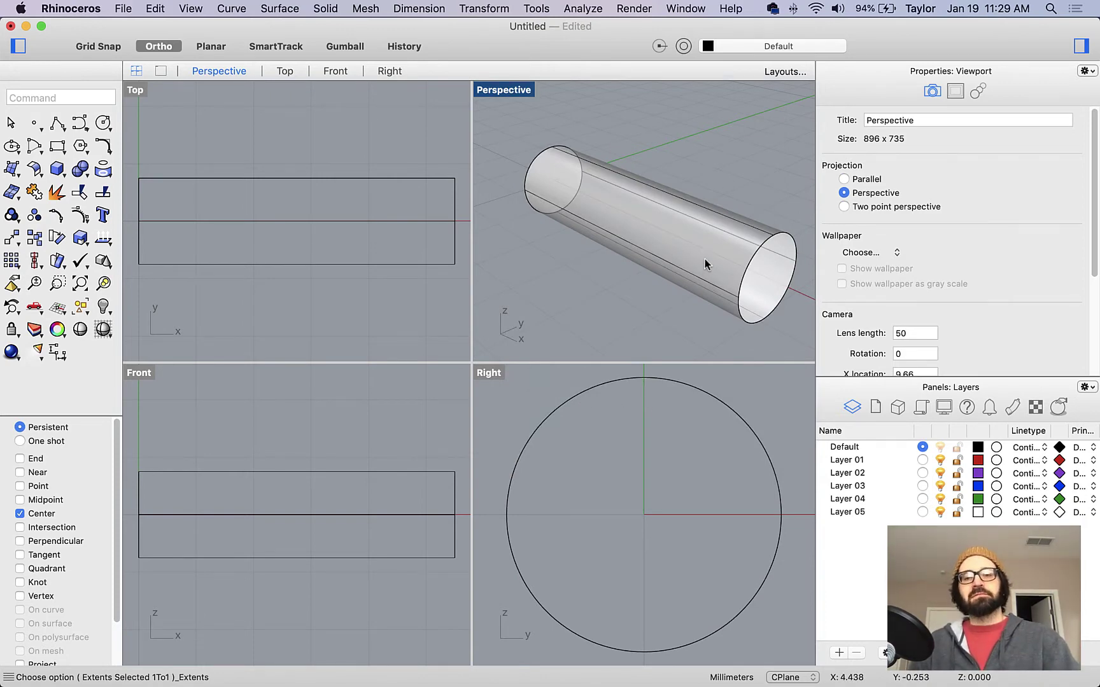
Step: Read the "Flashlight reflector shield" page of the Firefox tutorial and return to Rhinoceros
{"action": "key", "text": "super+Tab"}
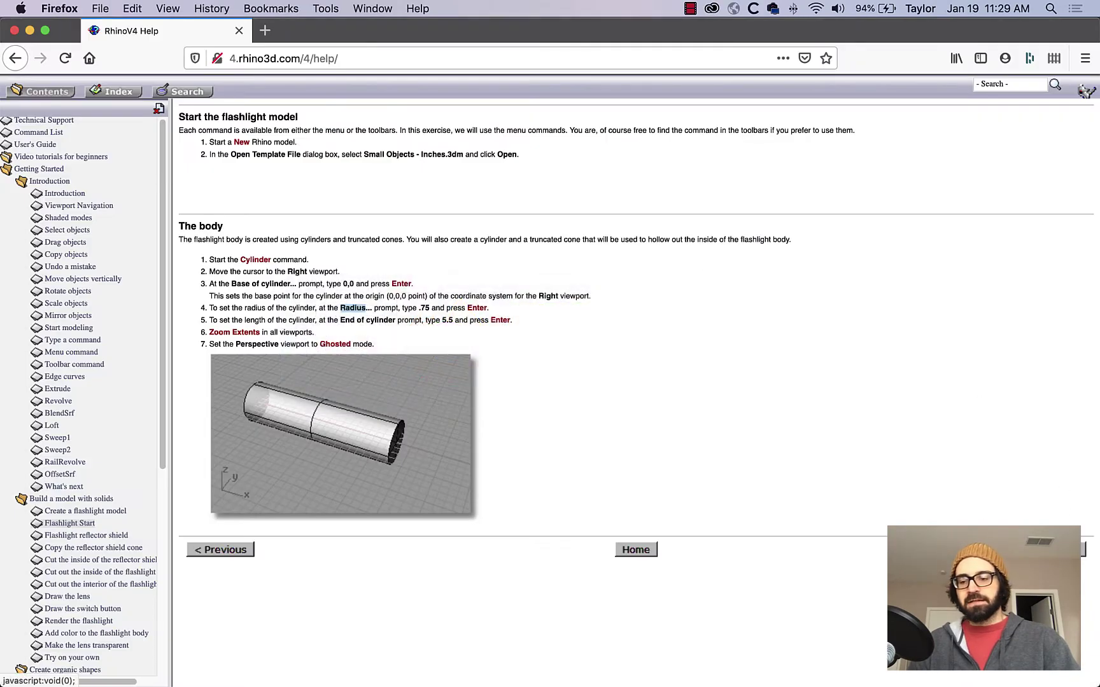
{"action": "left_click", "coordinate": [86, 536]}
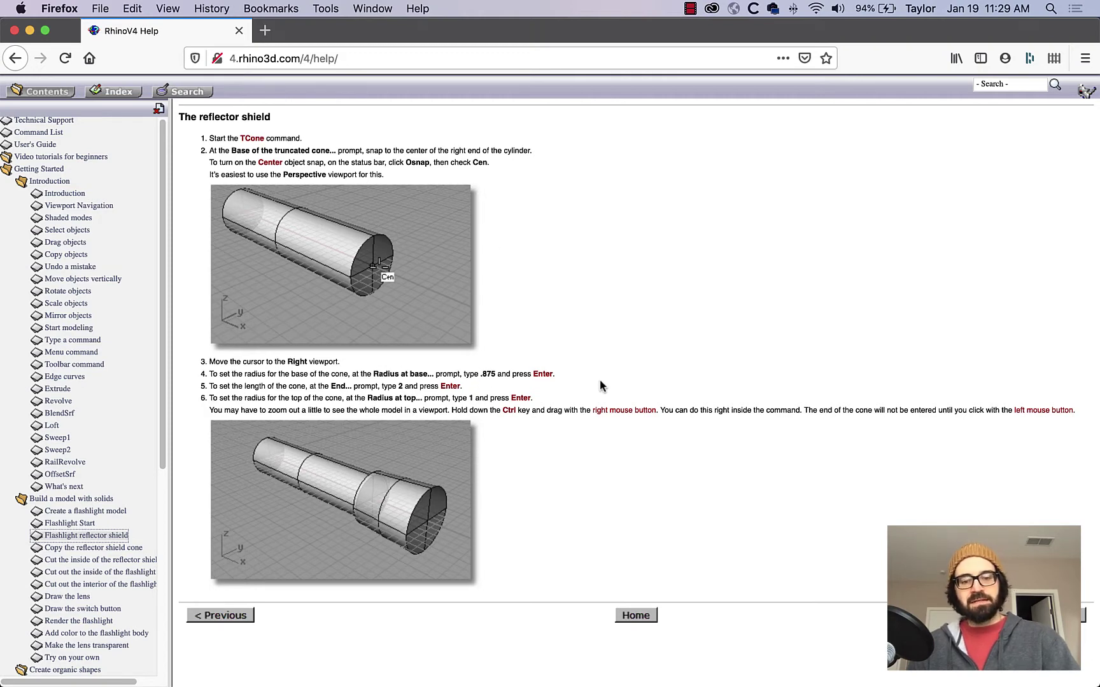
{"action": "key", "text": "super+Tab"}
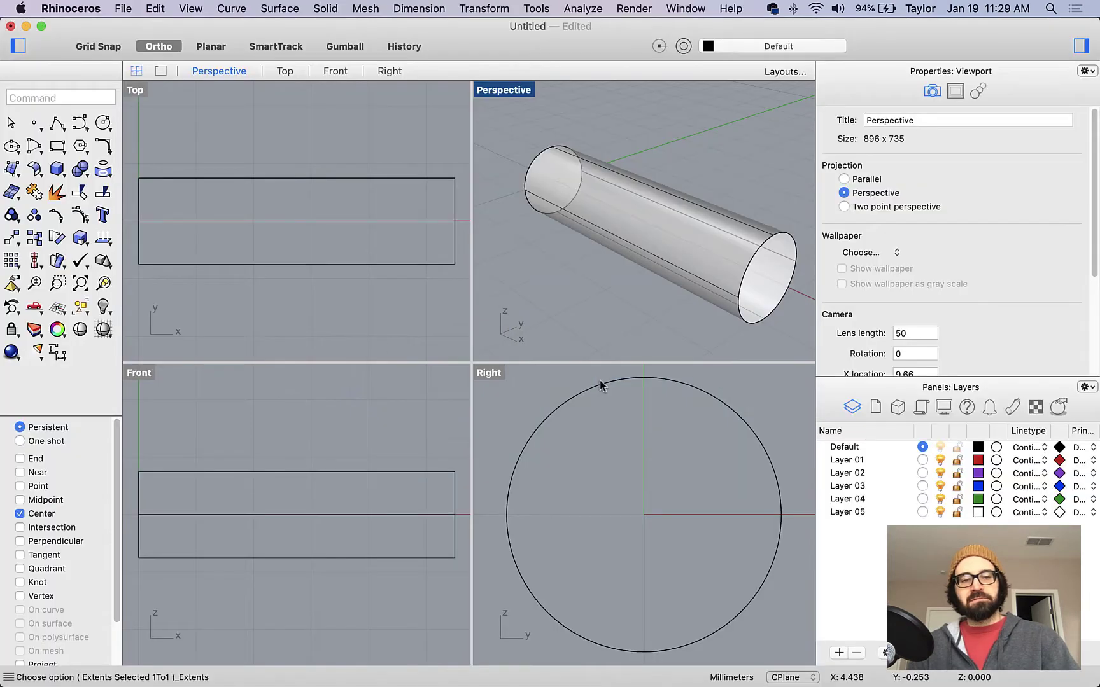
Step: Start a solid truncated cone centered on the cylinder's far end, with a base radius of 0.875 set in the Right viewport
{"action": "left_click", "coordinate": [56, 174]}
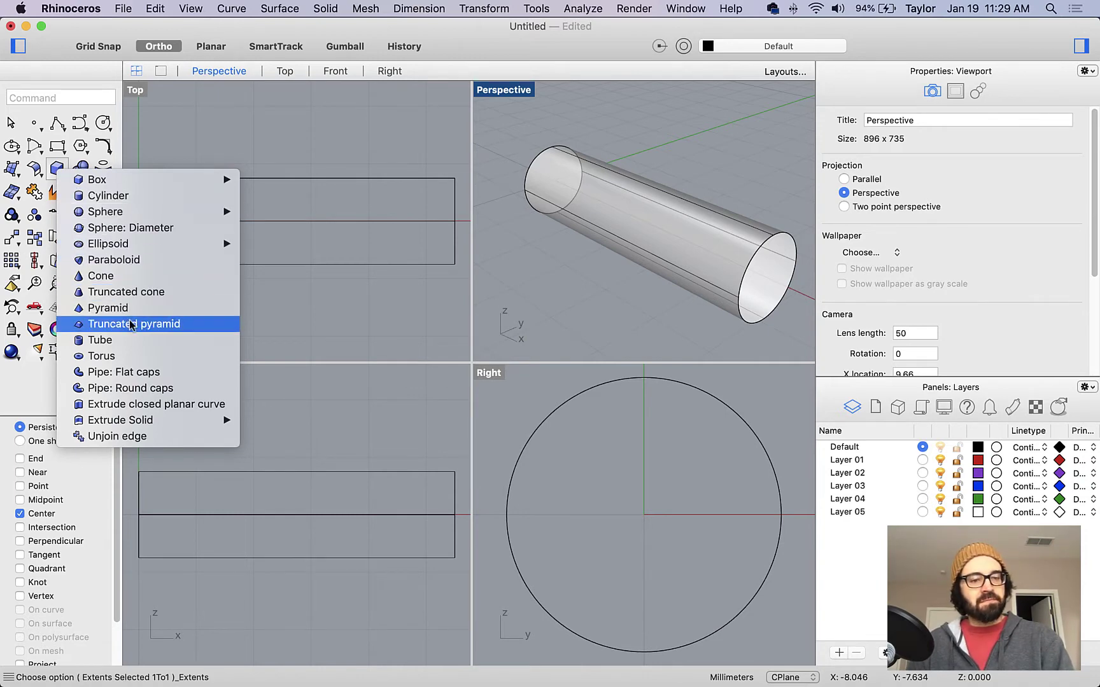
{"action": "left_click", "coordinate": [147, 292]}
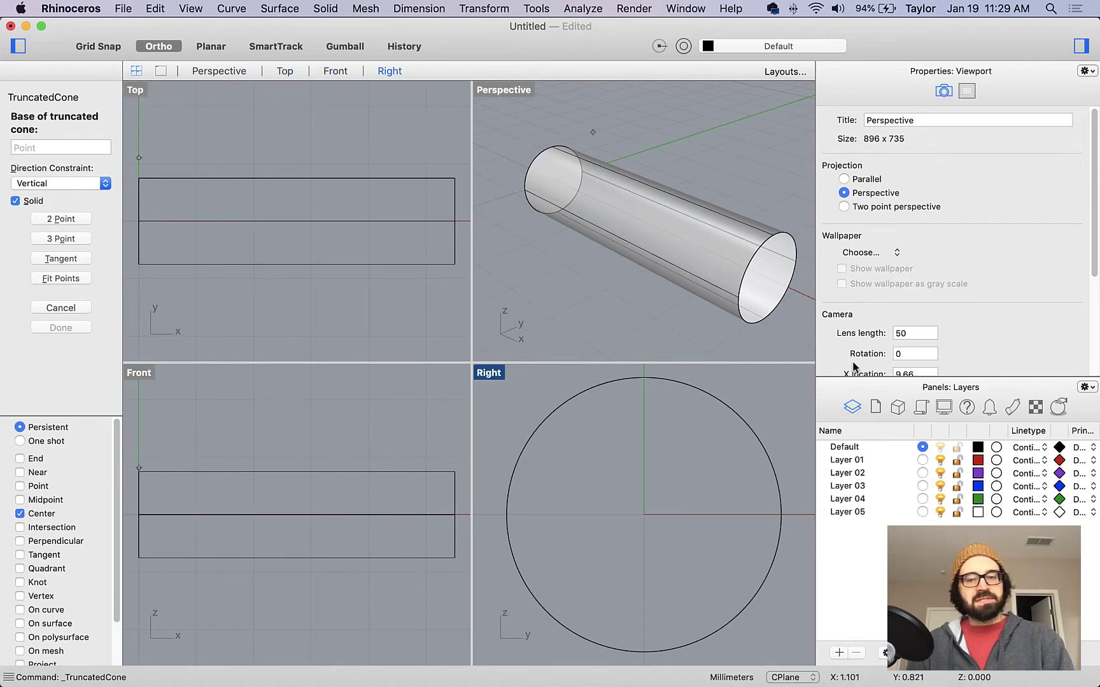
{"action": "left_click", "coordinate": [768, 278]}
{"action": "scroll", "coordinate": [696, 486], "scroll_direction": "down", "scroll_amount": 5}
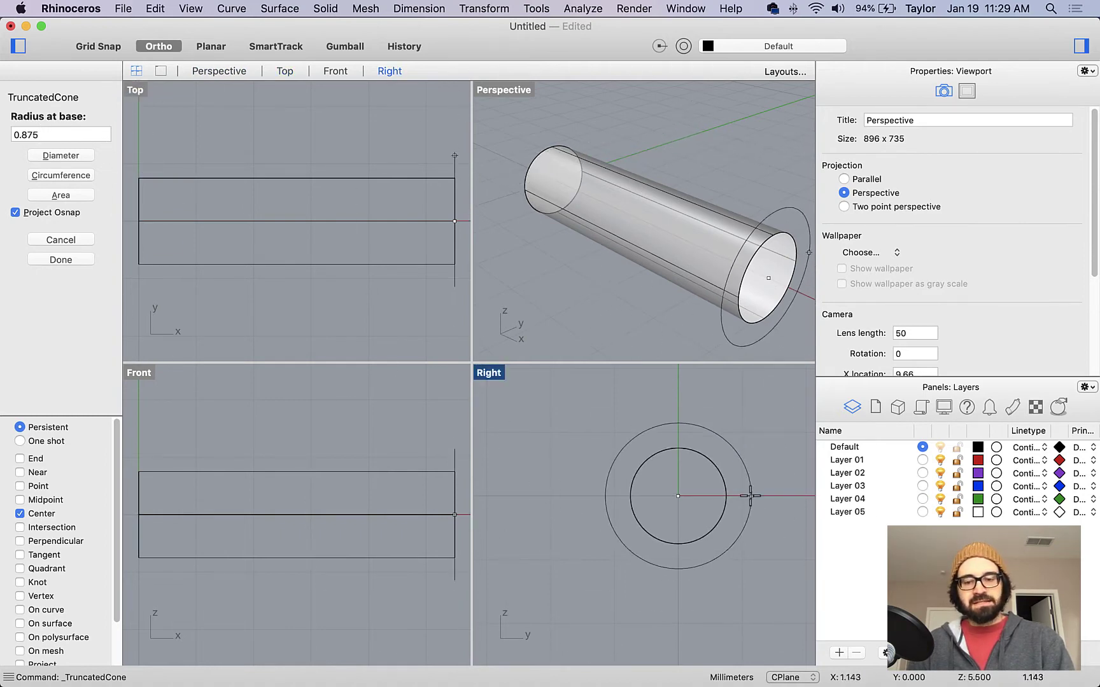
{"action": "key", "text": "Return"}
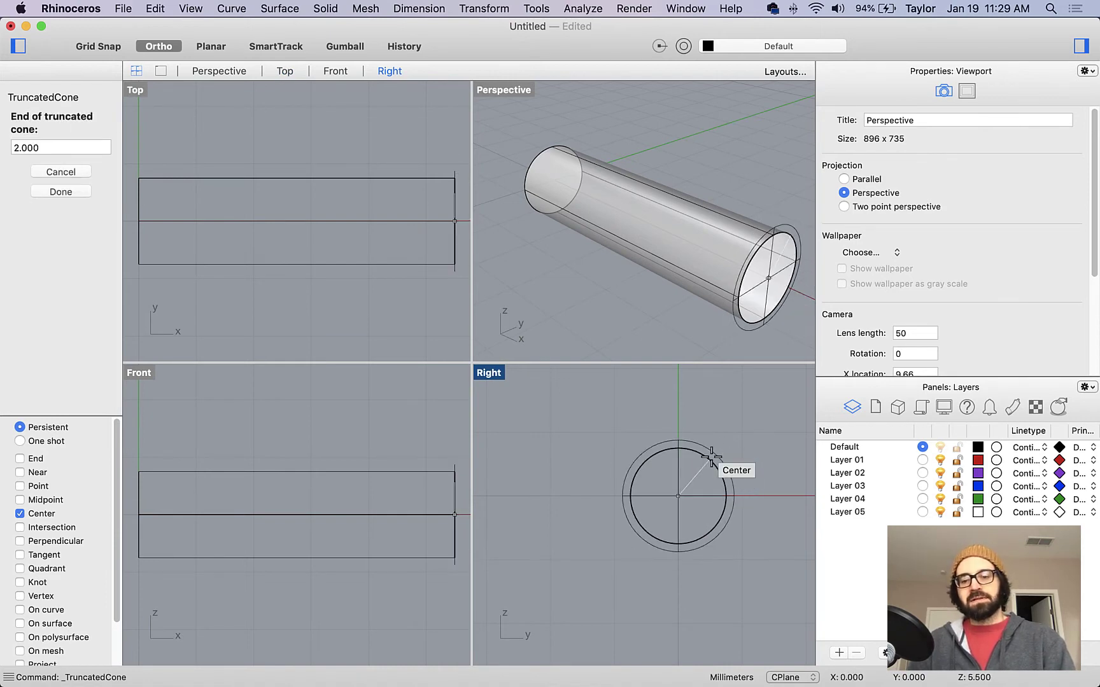
Step: Complete the truncated cone outward from the cylinder with a length of 2 and a top radius of 1, checking the Firefox tutorial
{"action": "scroll", "coordinate": [633, 324], "scroll_direction": "down", "scroll_amount": 5}
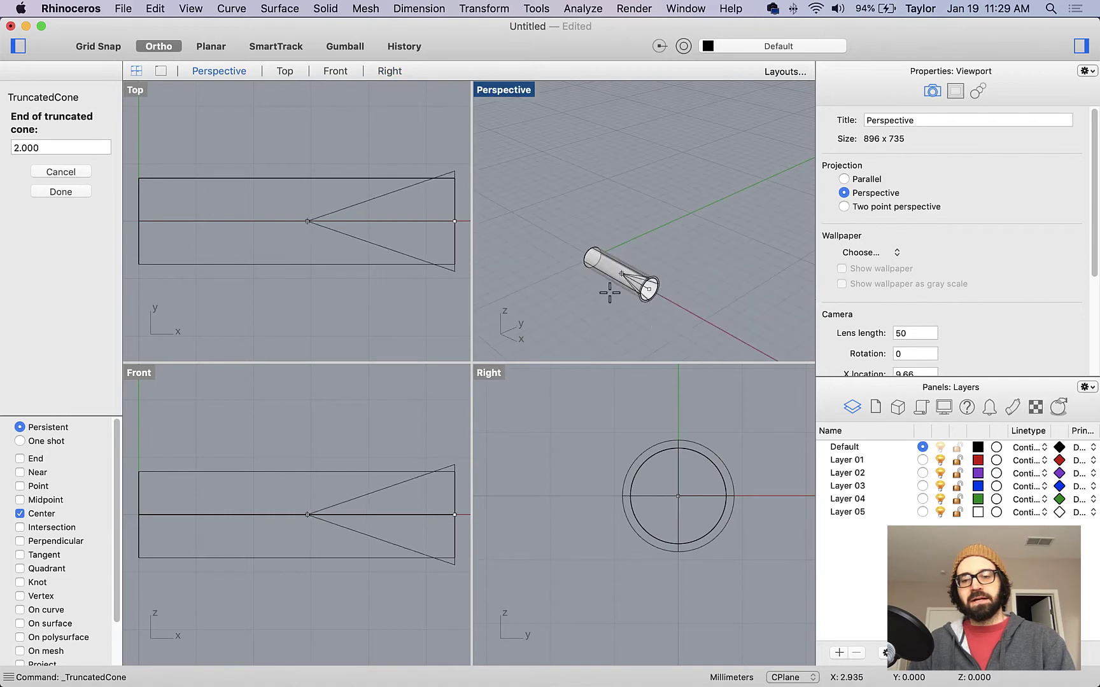
{"action": "scroll", "coordinate": [652, 321], "scroll_direction": "up", "scroll_amount": 3}
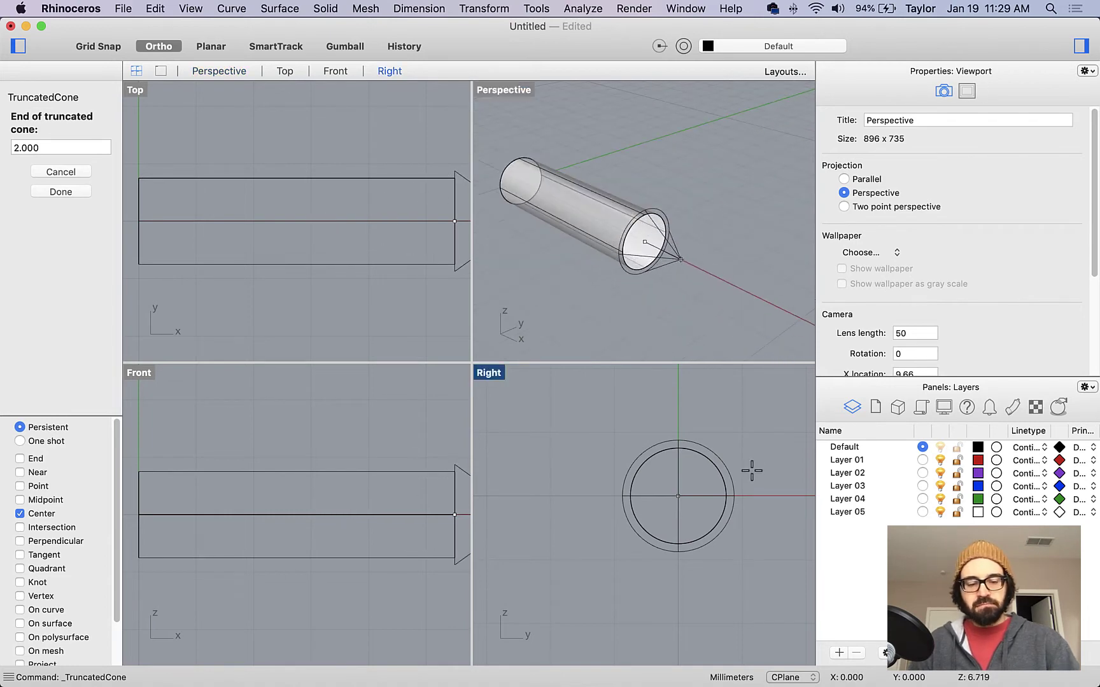
{"action": "key", "text": "super+Tab"}
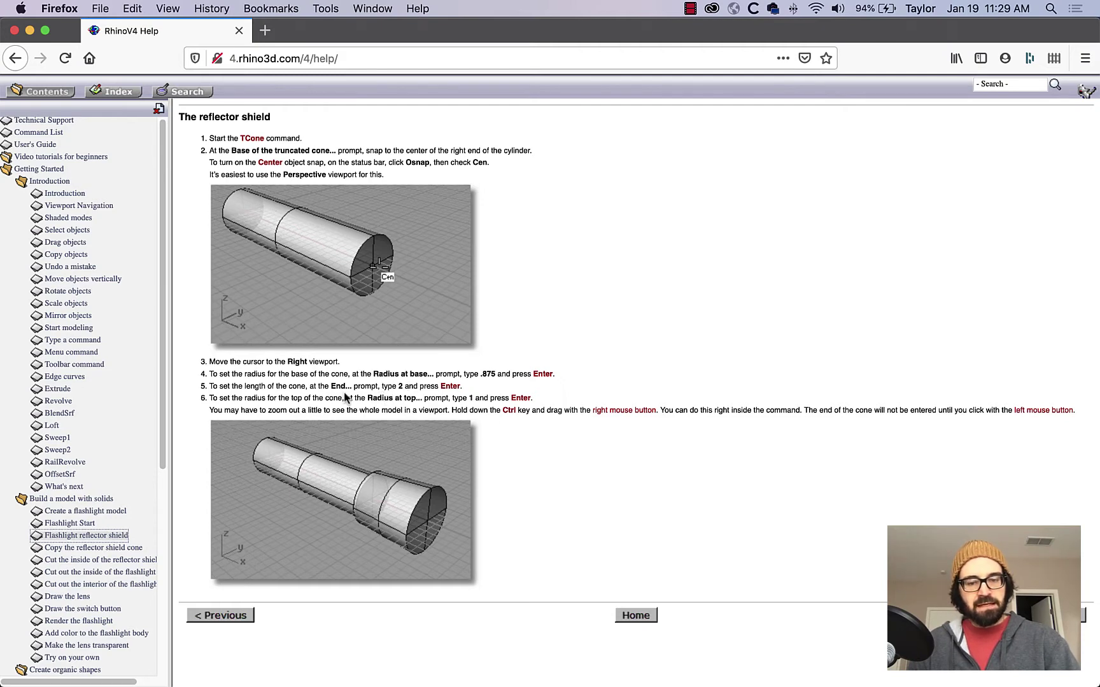
{"action": "key", "text": "super+Tab"}
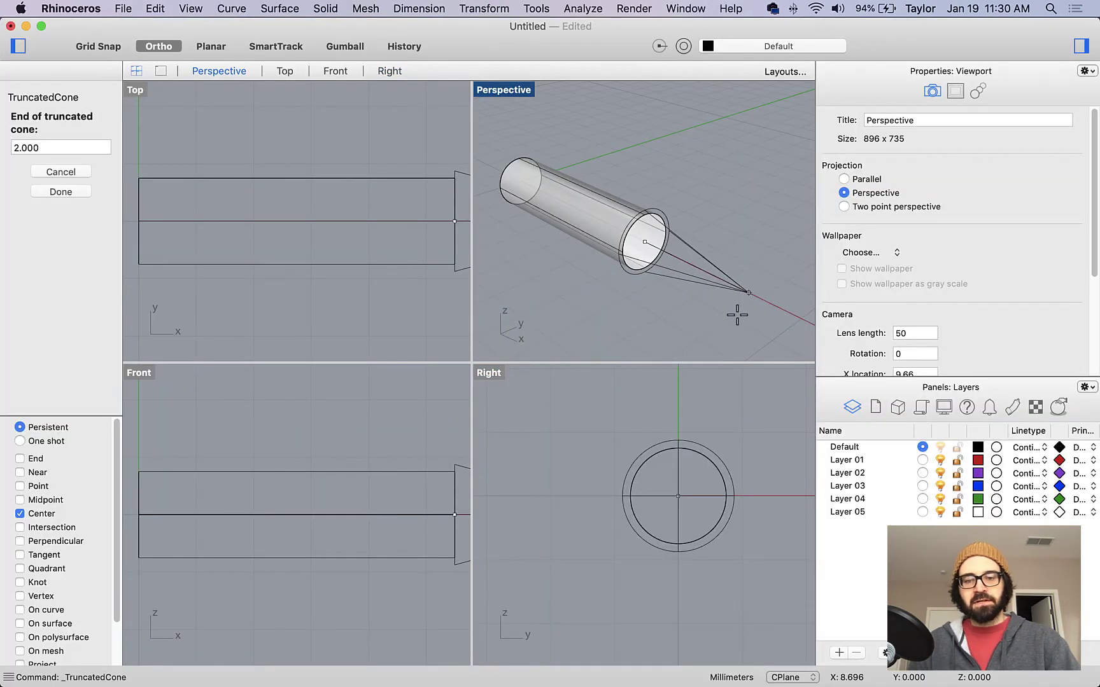
{"action": "type", "text": "2"}
{"action": "key", "text": "Return"}
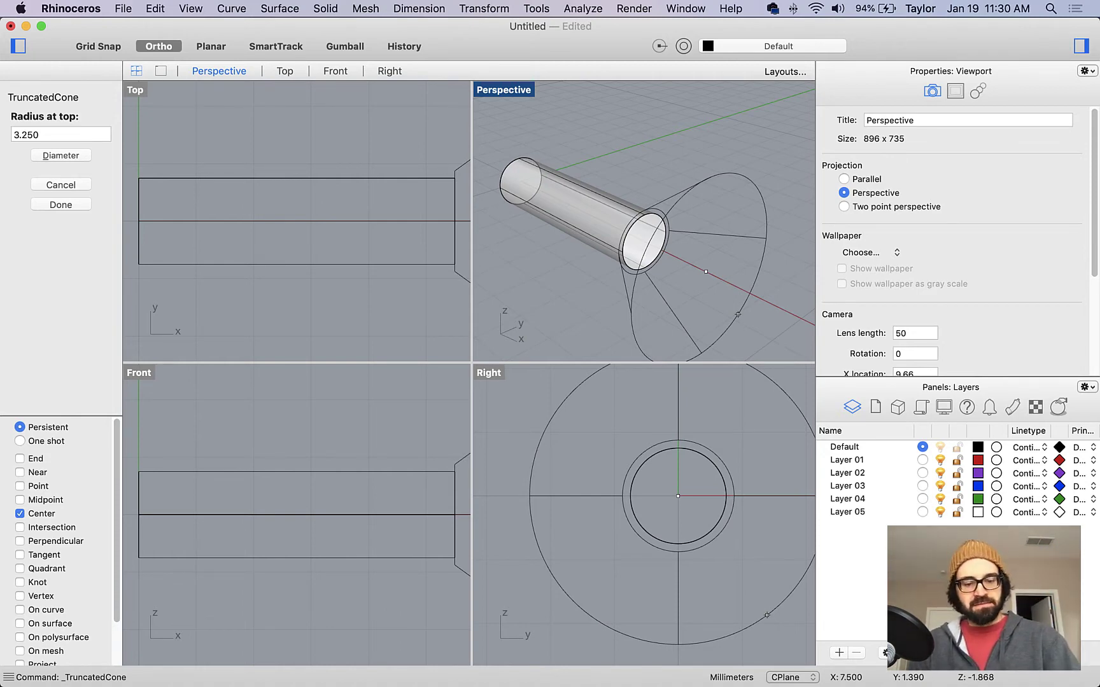
{"action": "type", "text": "1"}
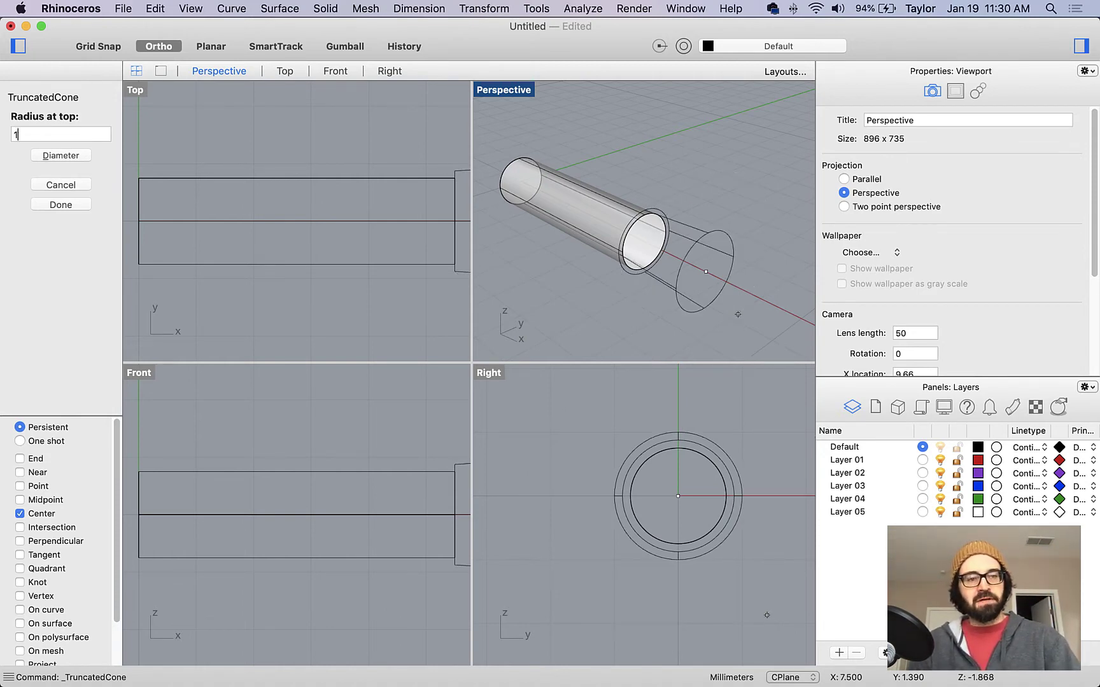
{"action": "key", "text": "Return"}
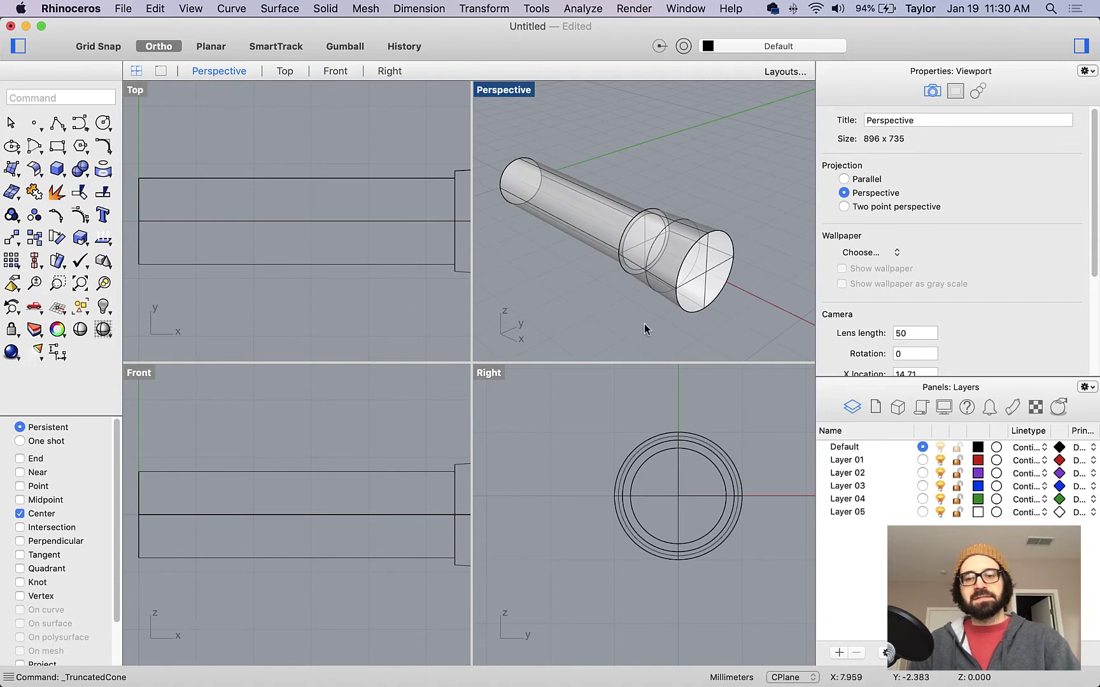
{"action": "right_click", "coordinate": [612, 312]}
{"action": "scroll", "coordinate": [584, 289], "scroll_direction": "up", "scroll_amount": 2}
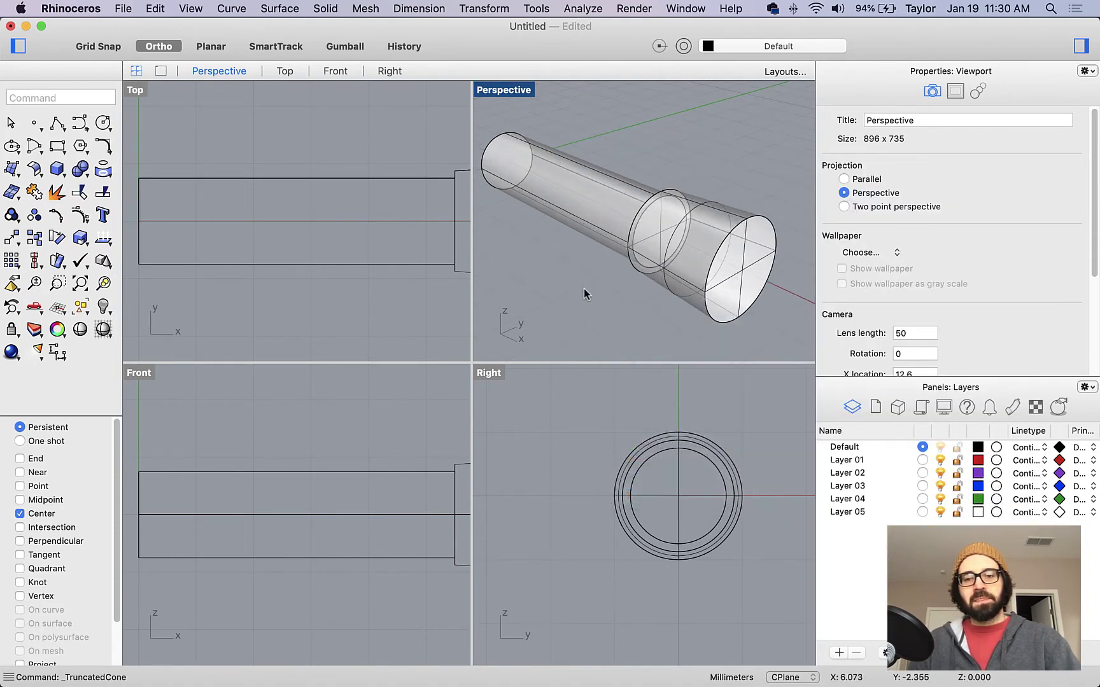
{"action": "scroll", "coordinate": [648, 281], "scroll_direction": "down", "scroll_amount": 3}
{"action": "scroll", "coordinate": [644, 286], "scroll_direction": "up", "scroll_amount": 2}
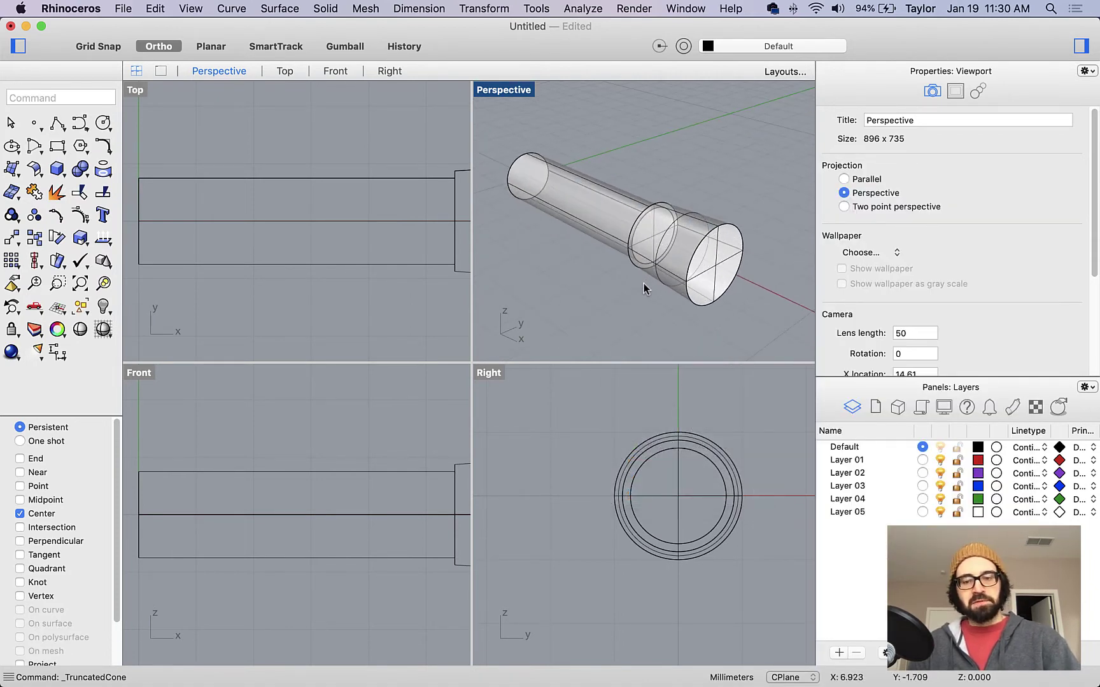
Step: Read the "Copy the reflector shield cone" page of the Firefox tutorial and return to Rhinoceros
{"action": "key", "text": "super+Tab"}
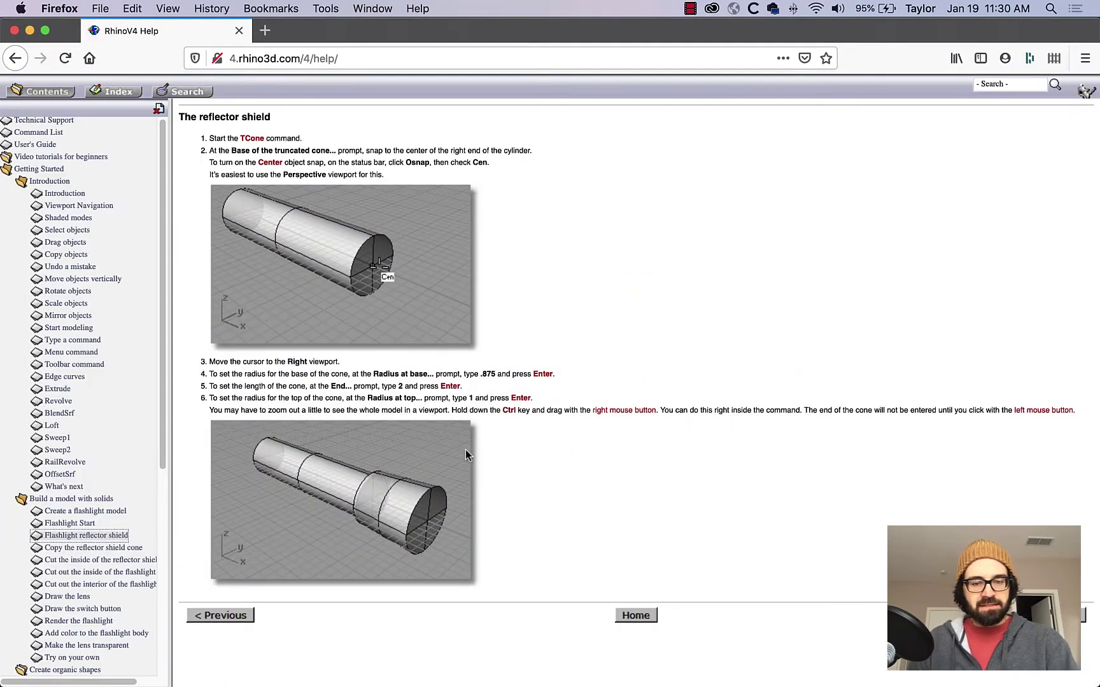
{"action": "left_click", "coordinate": [1064, 615]}
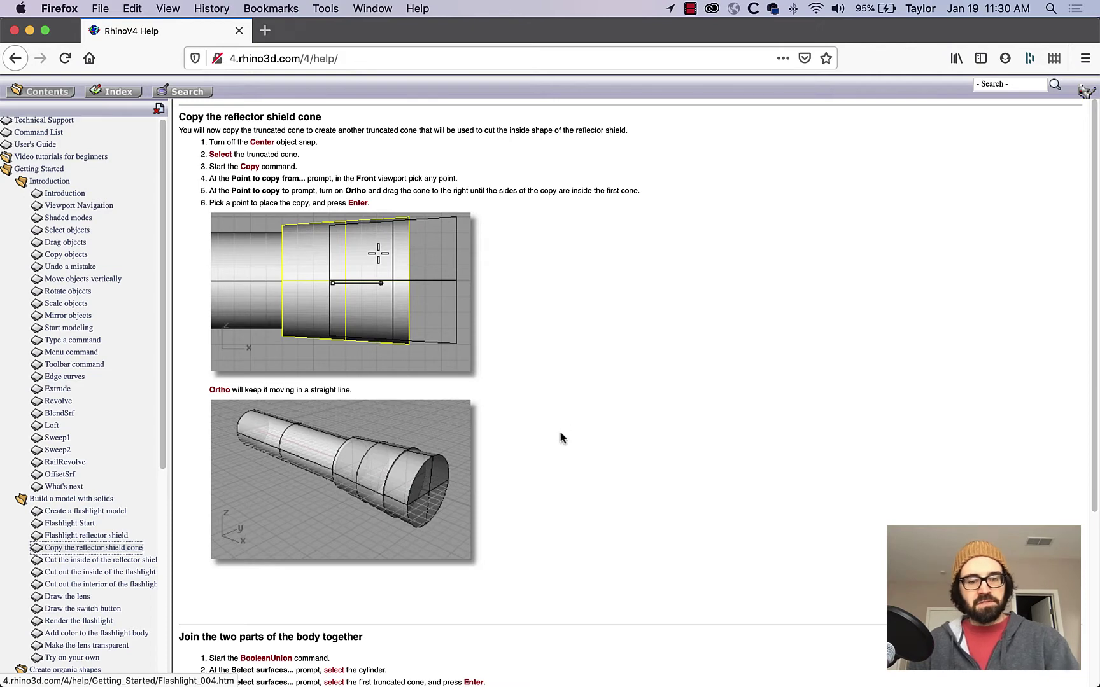
{"action": "key", "text": "super+Tab"}
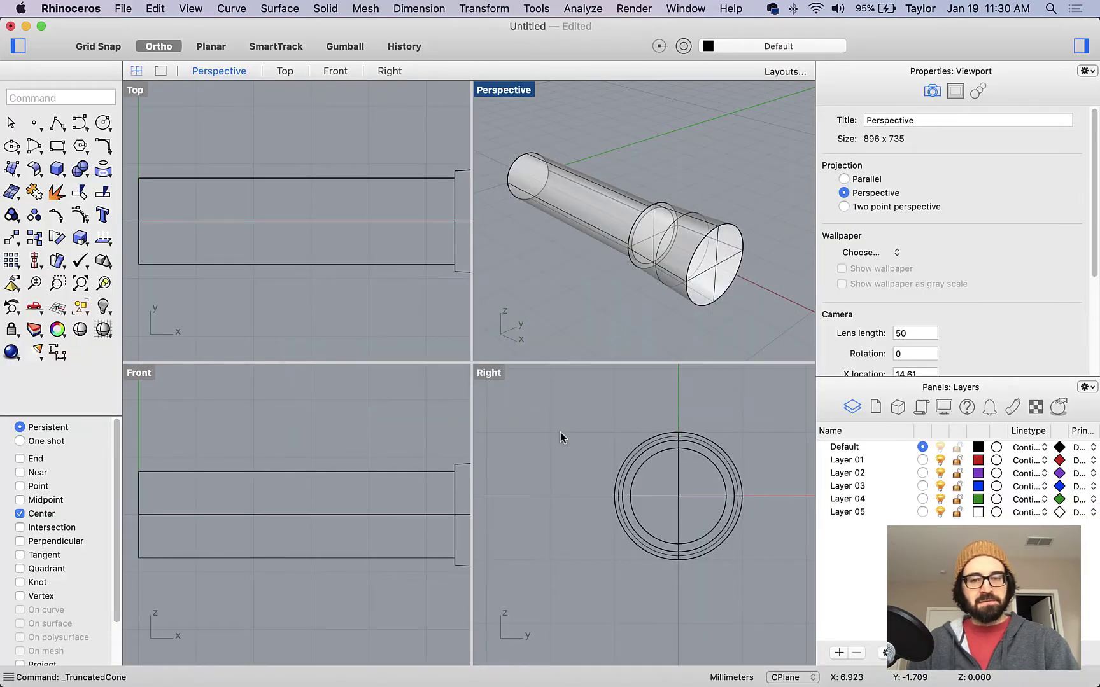
Step: Start copying the reflector shield cone in the Top viewport, picking a base point at X 5, Y 3 with Grid Snap on
{"action": "scroll", "coordinate": [349, 295], "scroll_direction": "down", "scroll_amount": 8}
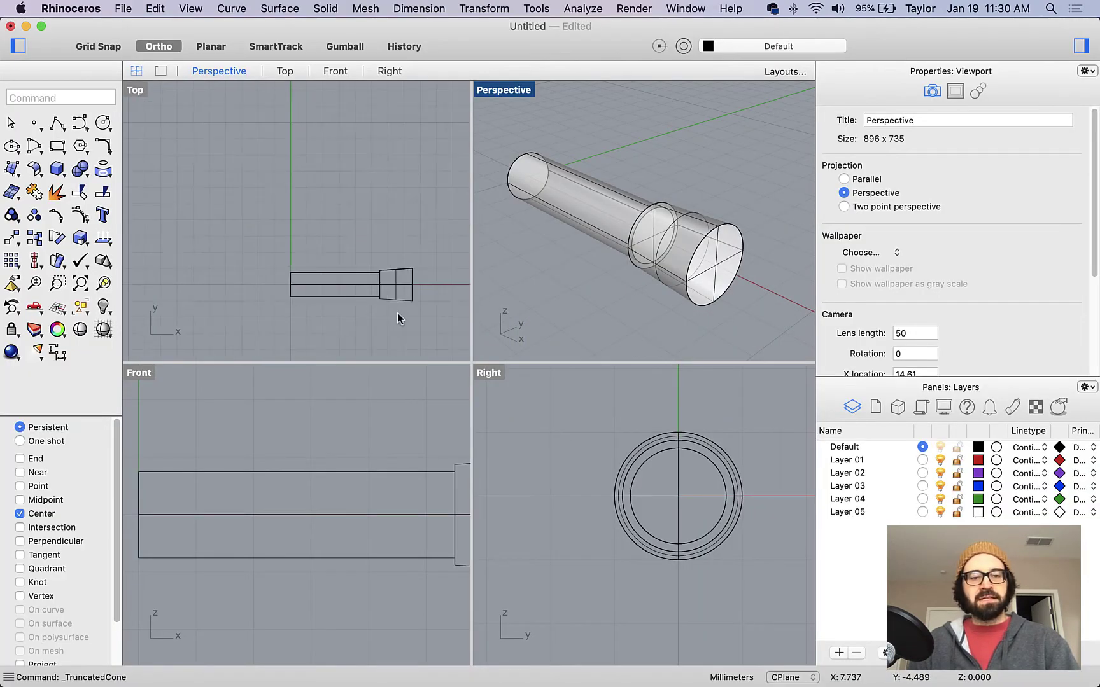
{"action": "scroll", "coordinate": [255, 203], "scroll_direction": "up", "scroll_amount": 4}
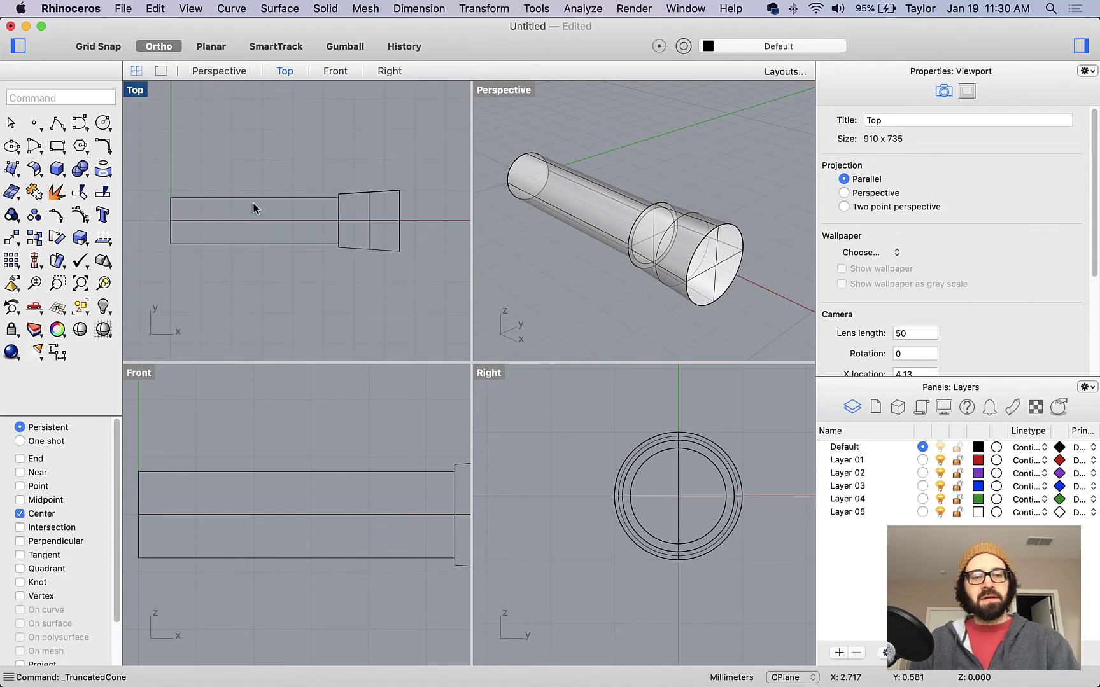
{"action": "left_click", "coordinate": [388, 223]}
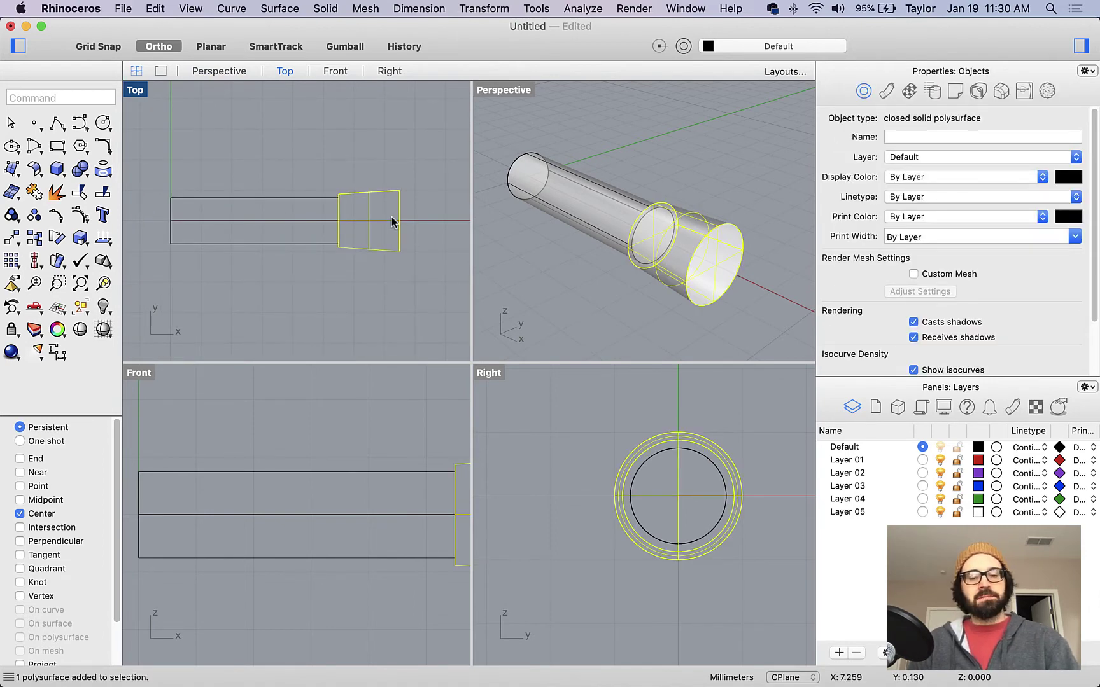
{"action": "type", "text": "copy"}
{"action": "key", "text": "Return"}
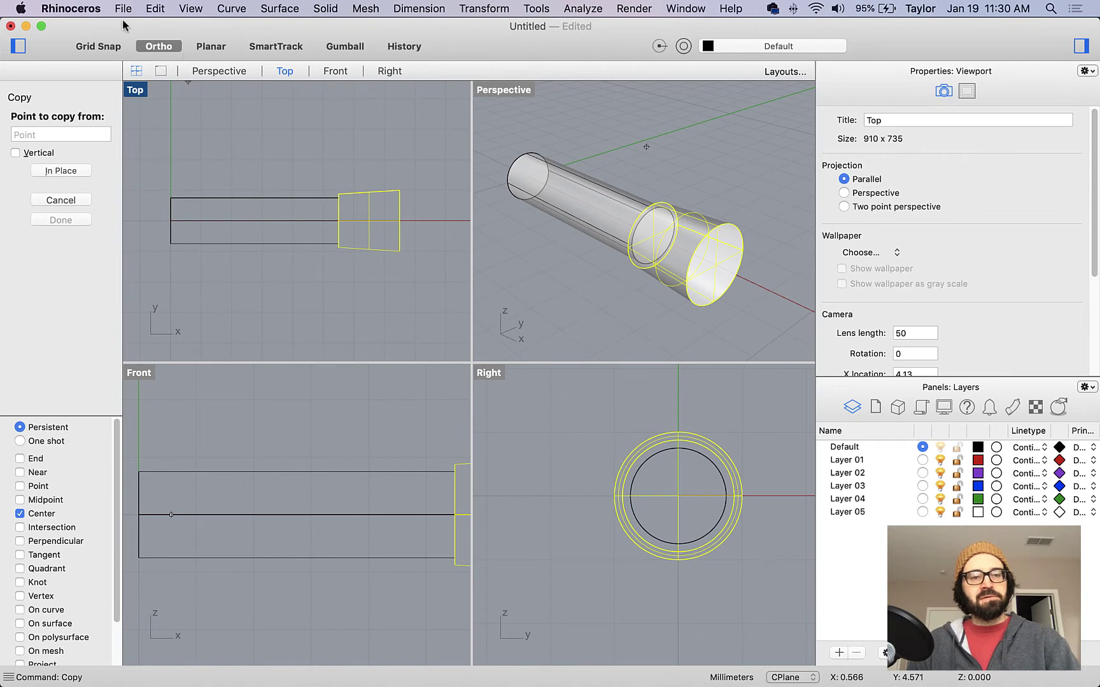
{"action": "left_click", "coordinate": [113, 46]}
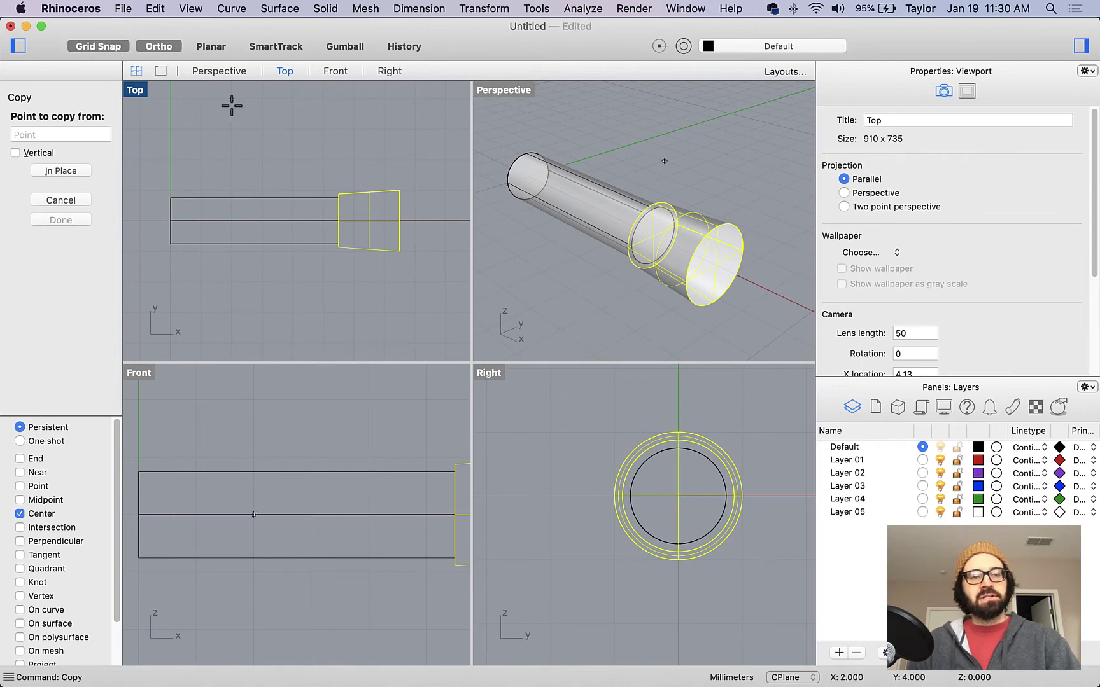
{"action": "left_click", "coordinate": [322, 128]}
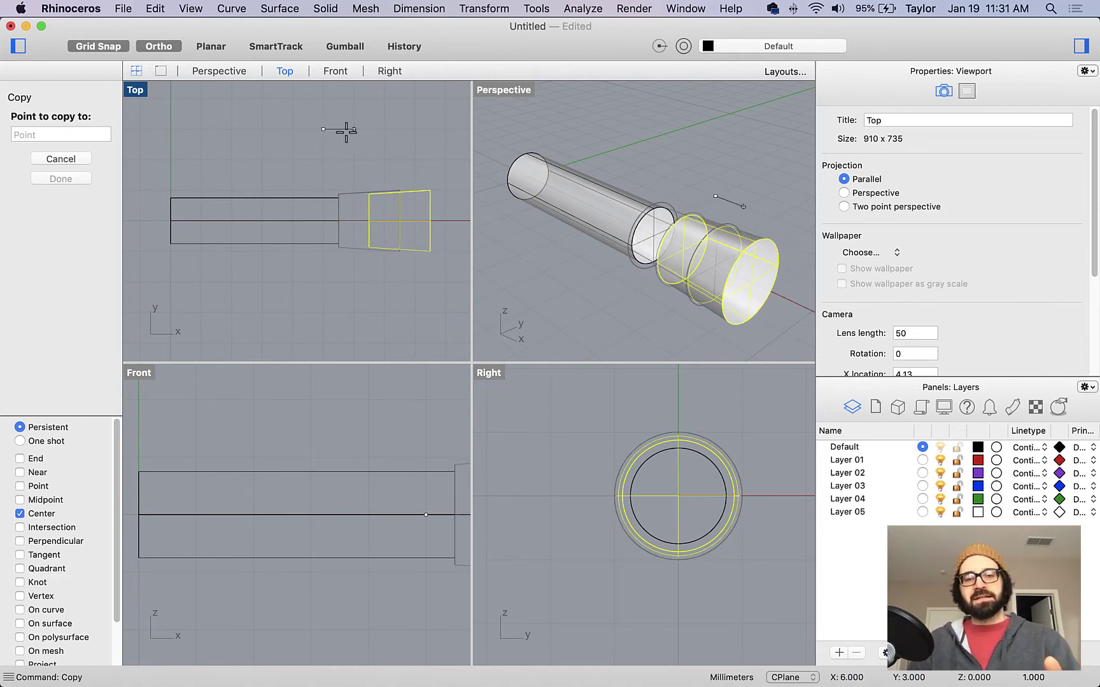
Step: Place the cone copy about 0.67 outward along the flashlight axis with Grid Snap off, so its sides sit inside the first cone
{"action": "left_click", "coordinate": [120, 47]}
{"action": "scroll", "coordinate": [356, 165], "scroll_direction": "up", "scroll_amount": 3}
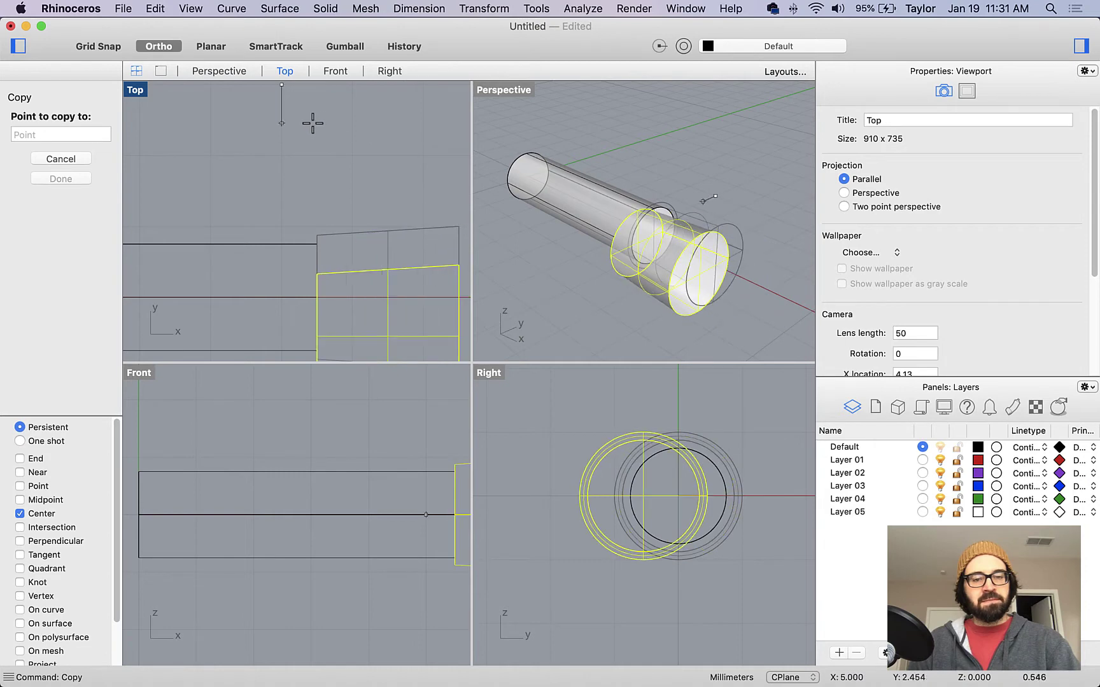
{"action": "right_click_drag", "start_coordinate": [324, 112], "coordinate": [305, 152]}
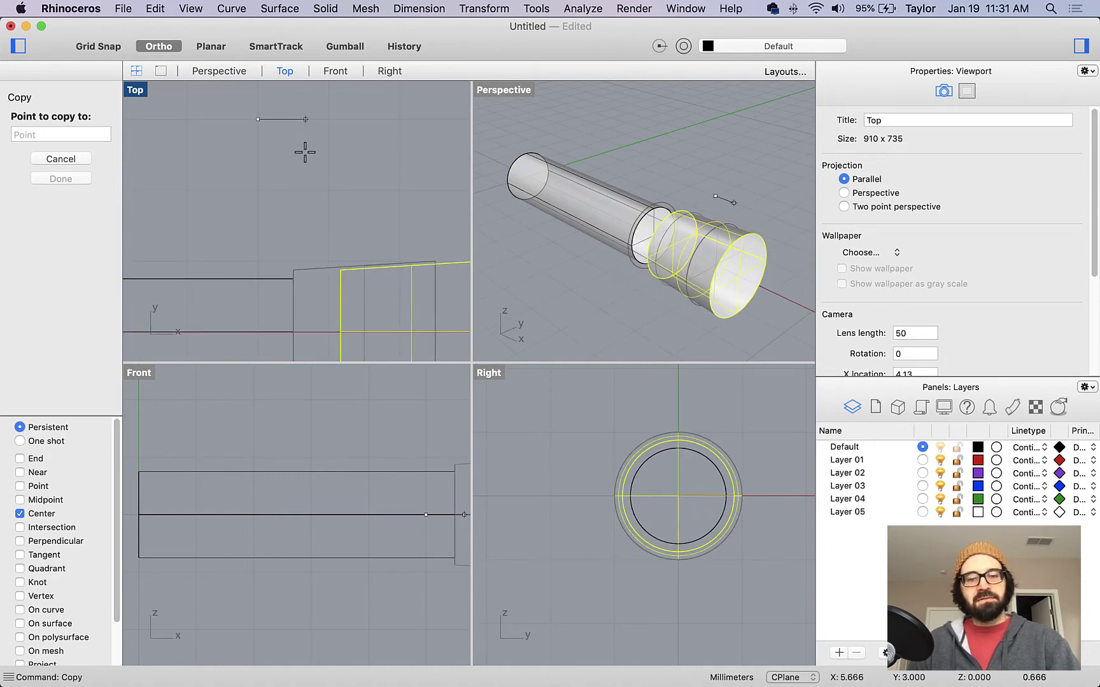
{"action": "left_click", "coordinate": [305, 152]}
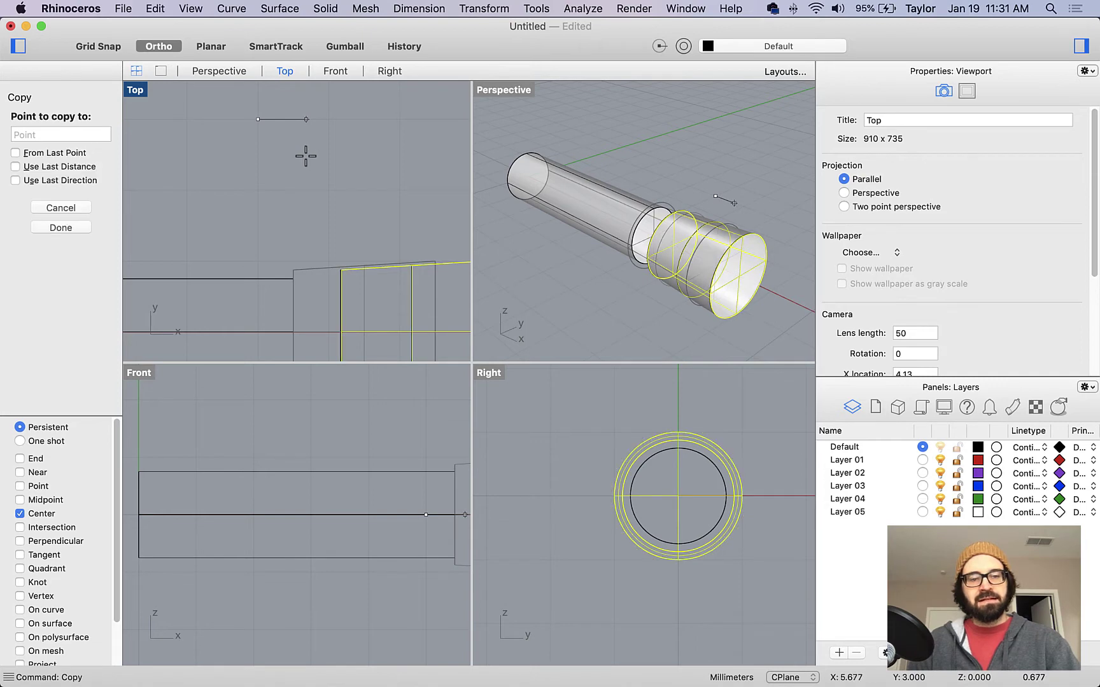
{"action": "key", "text": "Return"}
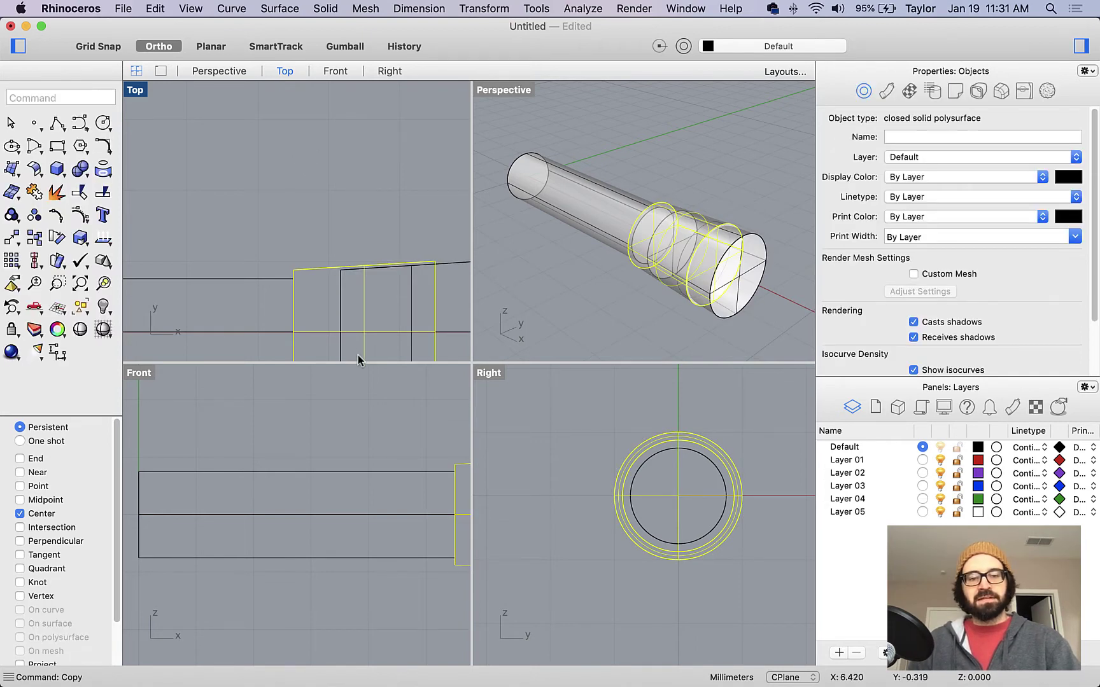
{"action": "scroll", "coordinate": [363, 300], "scroll_direction": "up", "scroll_amount": 3}
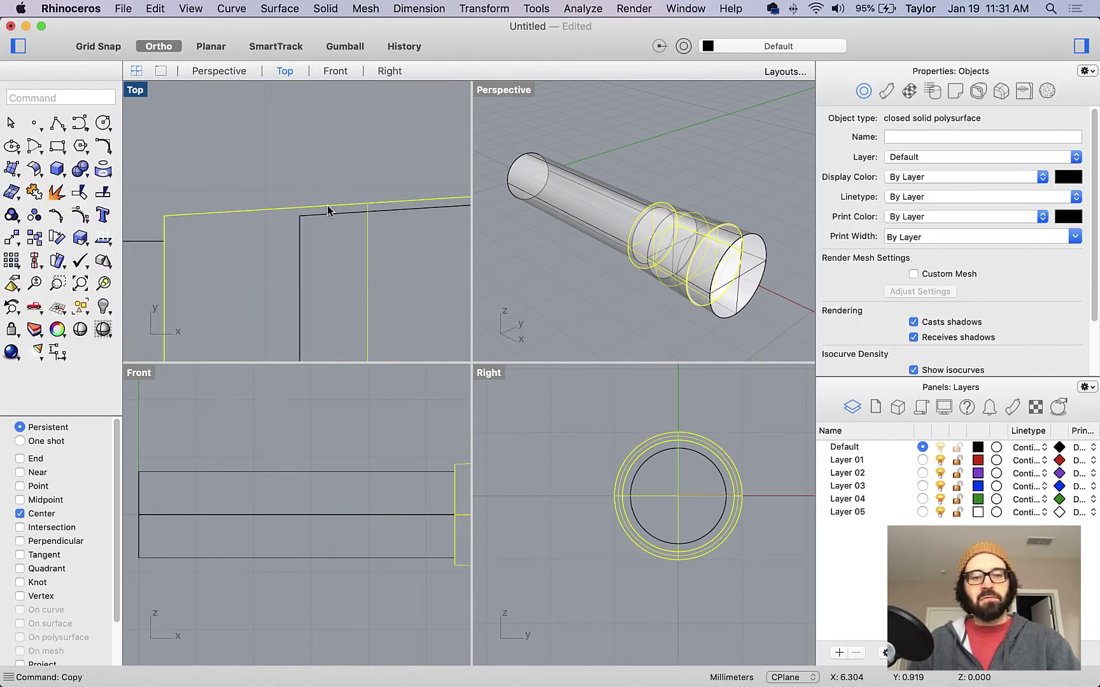
{"action": "scroll", "coordinate": [350, 195], "scroll_direction": "down", "scroll_amount": 5}
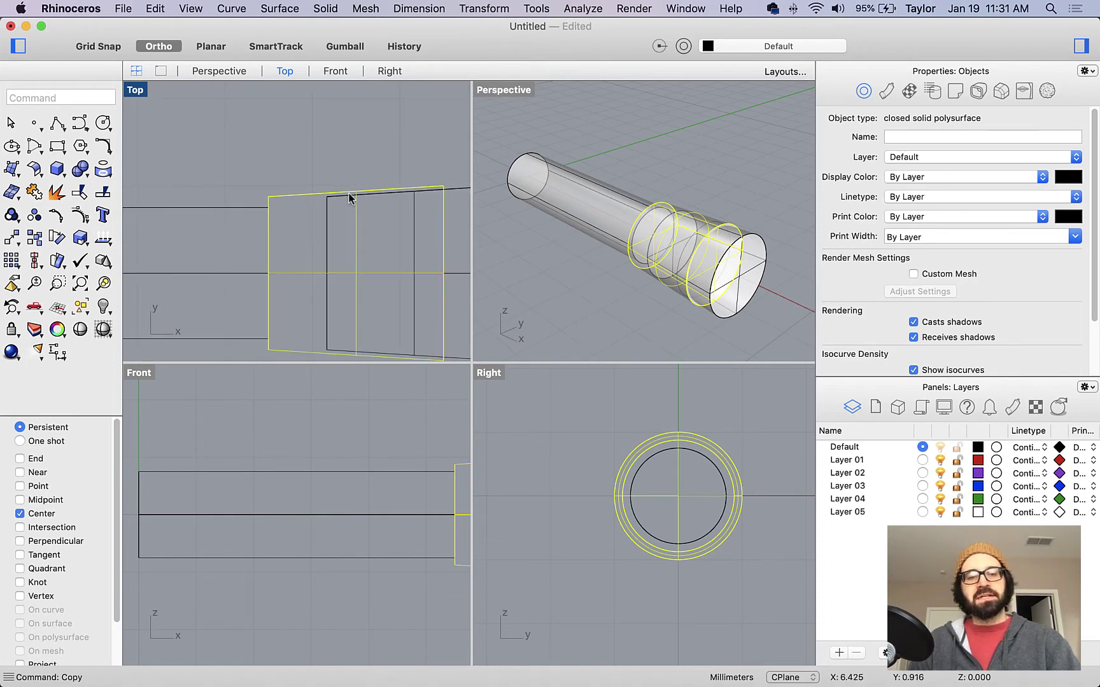
{"action": "key", "text": "Escape"}
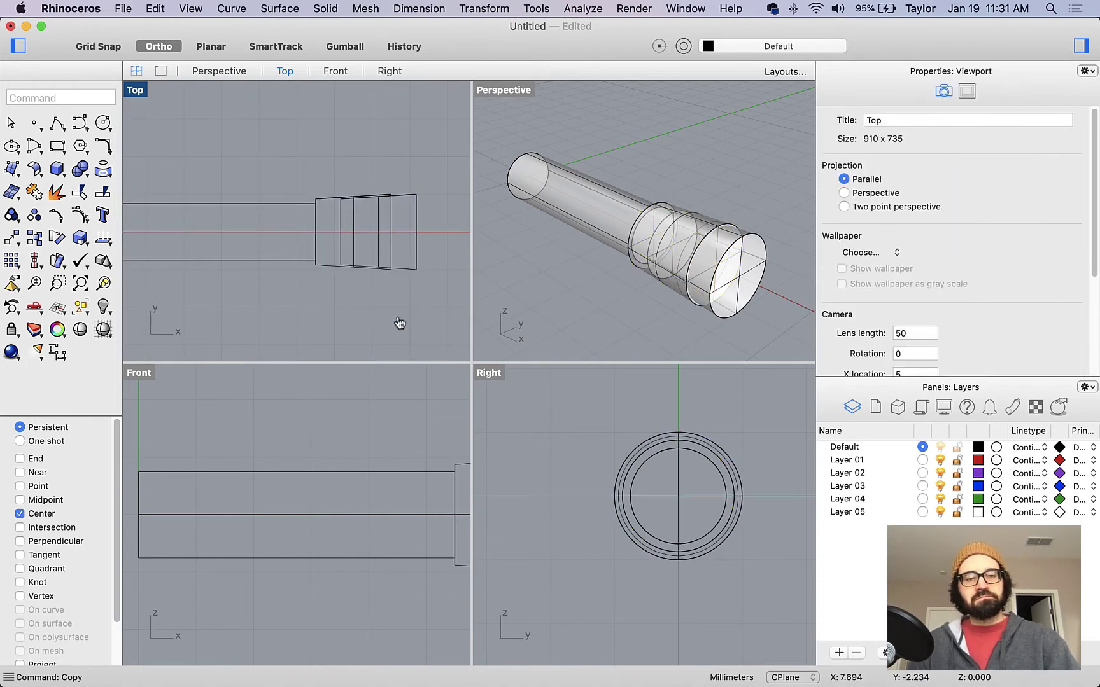
Step: Read the "Join the two parts of the body together" section of the Firefox tutorial and return to Rhinoceros
{"action": "key", "text": "super+Tab"}
{"action": "scroll", "coordinate": [634, 490], "scroll_direction": "down", "scroll_amount": 5}
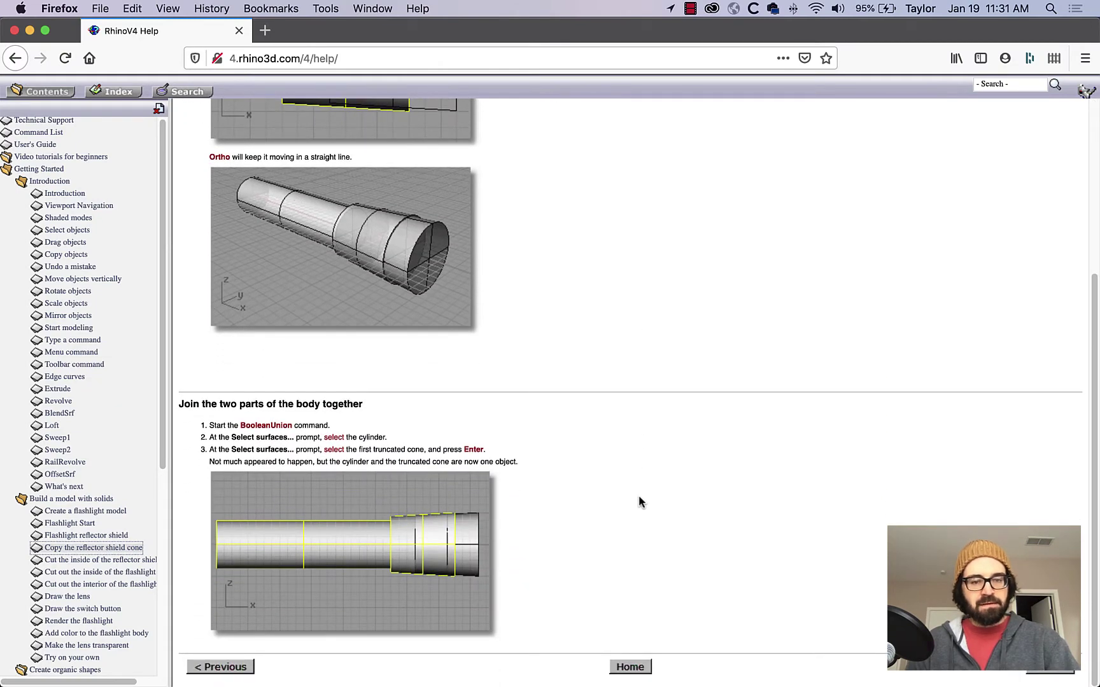
{"action": "scroll", "coordinate": [631, 496], "scroll_direction": "up", "scroll_amount": 5}
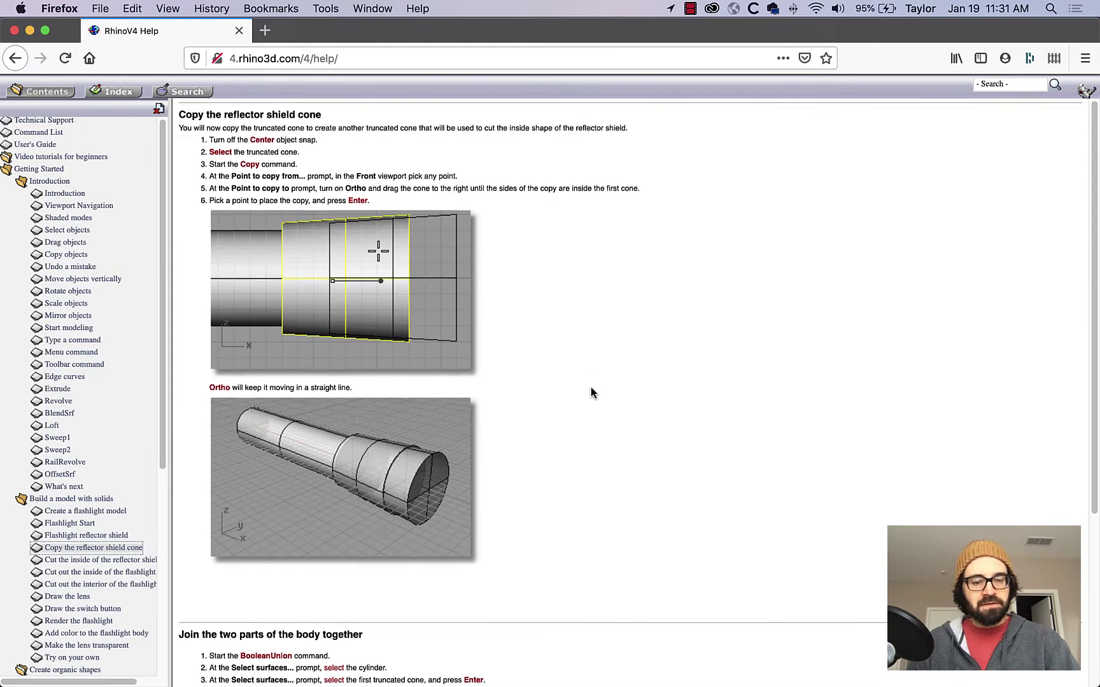
{"action": "scroll", "coordinate": [590, 390], "scroll_direction": "down", "scroll_amount": 5}
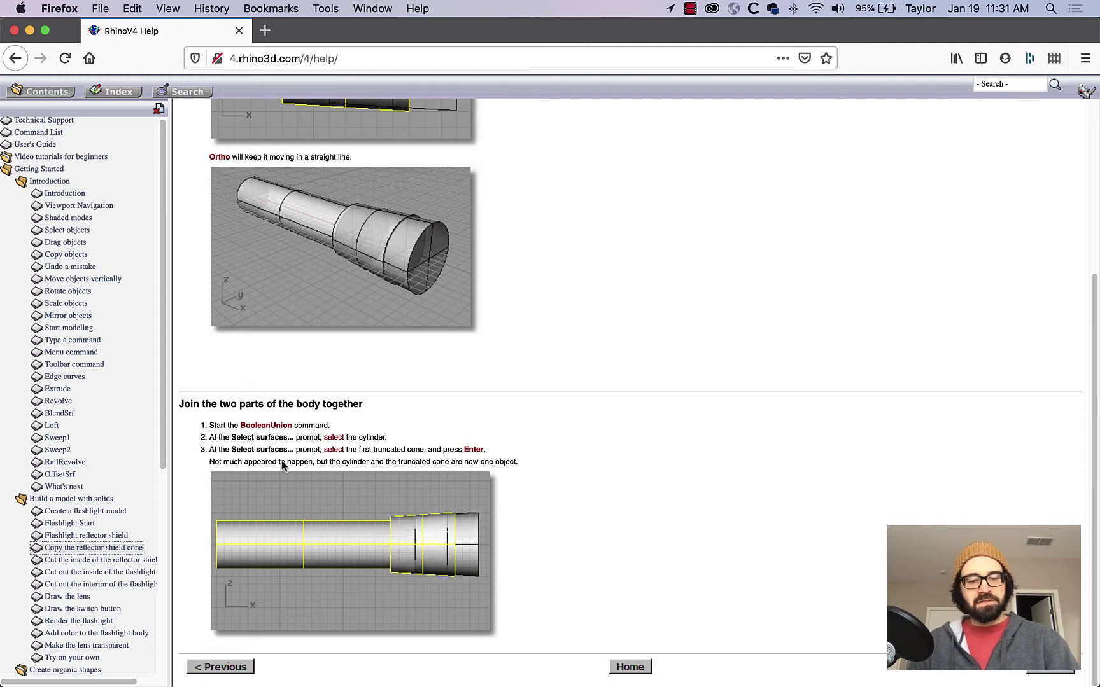
{"action": "key", "text": "super+Tab"}
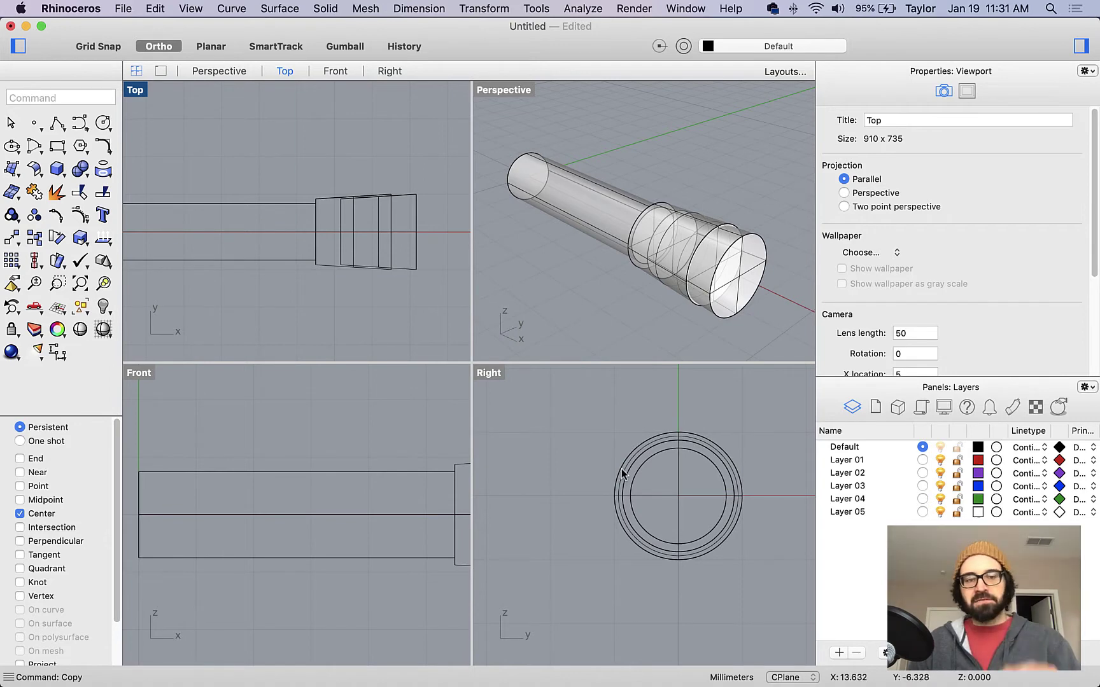
Step: Join the cylinder and the first truncated cone with BooleanUnion, and check by selection that they form one body
{"action": "left_click", "coordinate": [323, 201]}
{"action": "left_click", "coordinate": [299, 204], "text": "shift"}
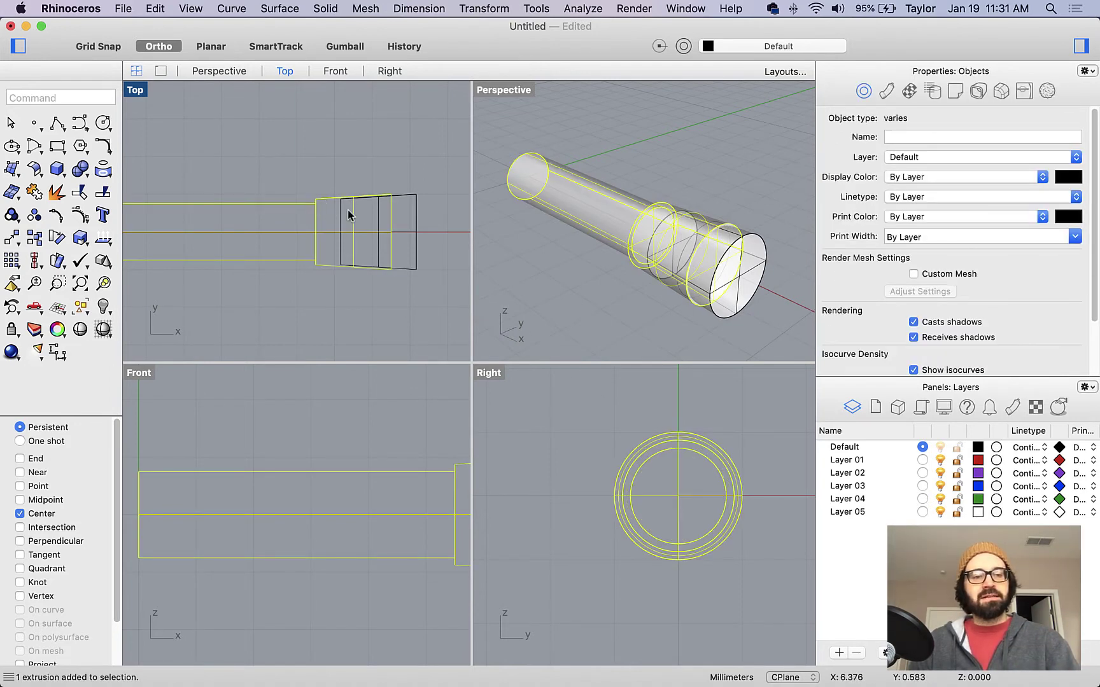
{"action": "left_click", "coordinate": [81, 173]}
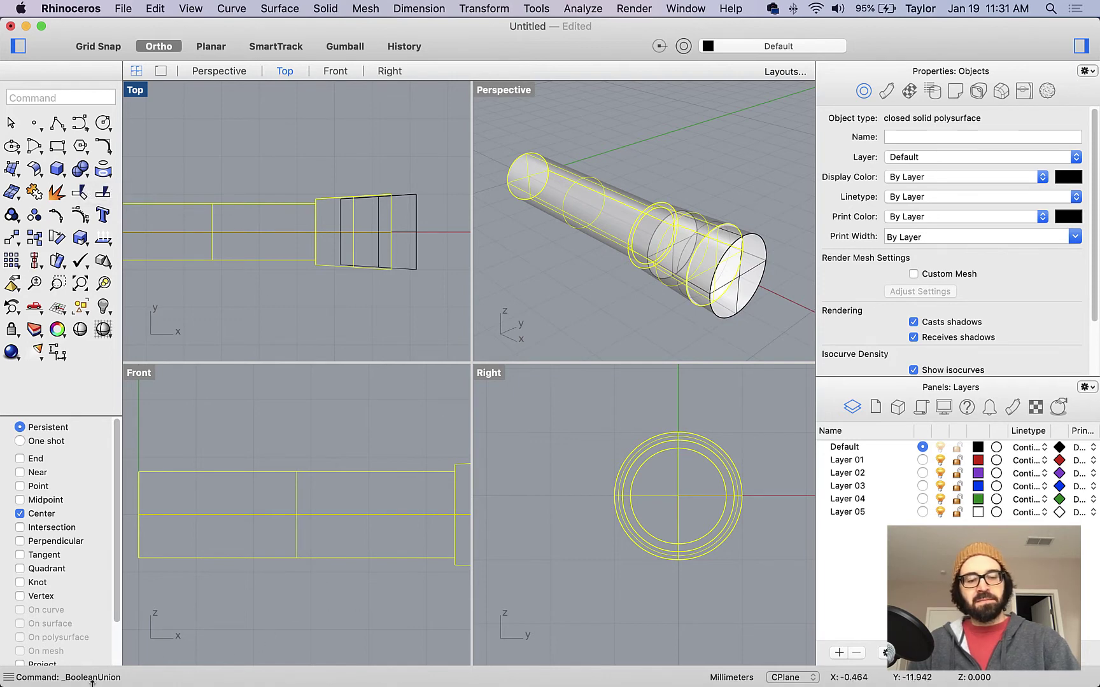
{"action": "left_click", "coordinate": [277, 281]}
{"action": "left_click", "coordinate": [285, 259]}
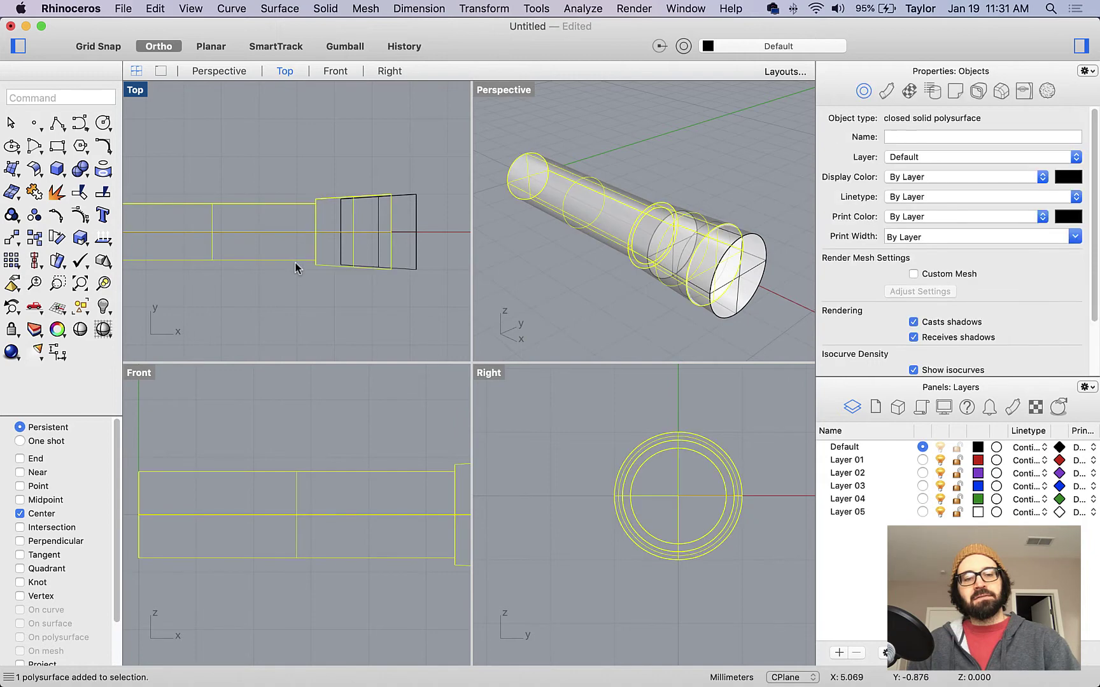
{"action": "left_click", "coordinate": [344, 282]}
{"action": "left_click", "coordinate": [333, 265]}
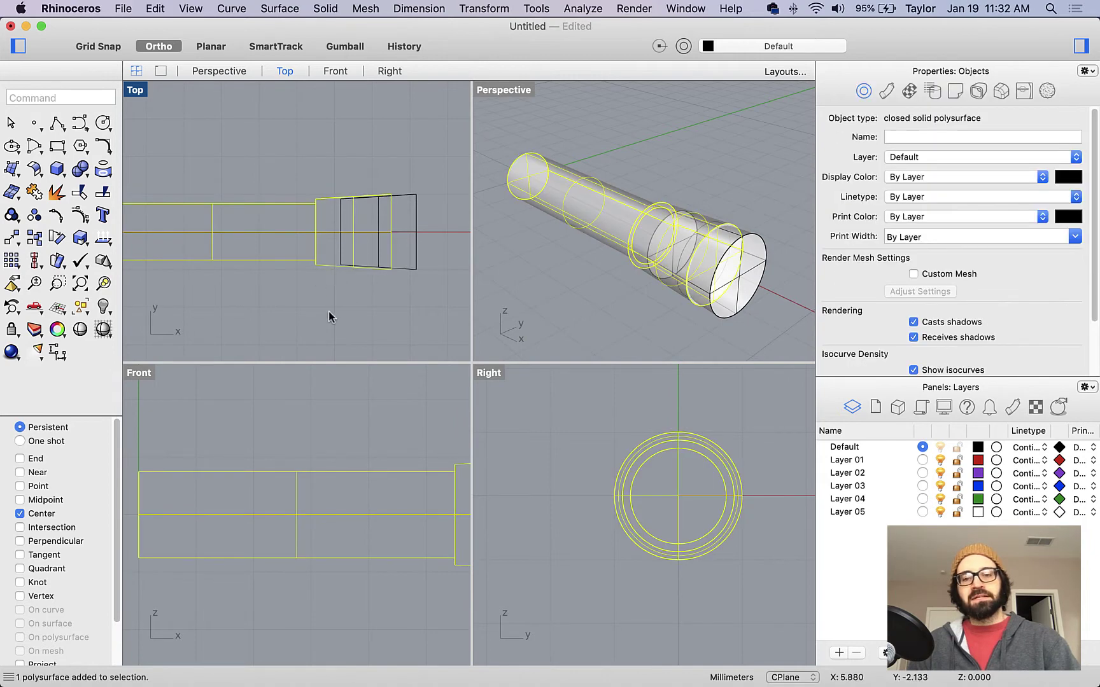
{"action": "left_click", "coordinate": [328, 311]}
{"action": "left_click", "coordinate": [300, 260]}
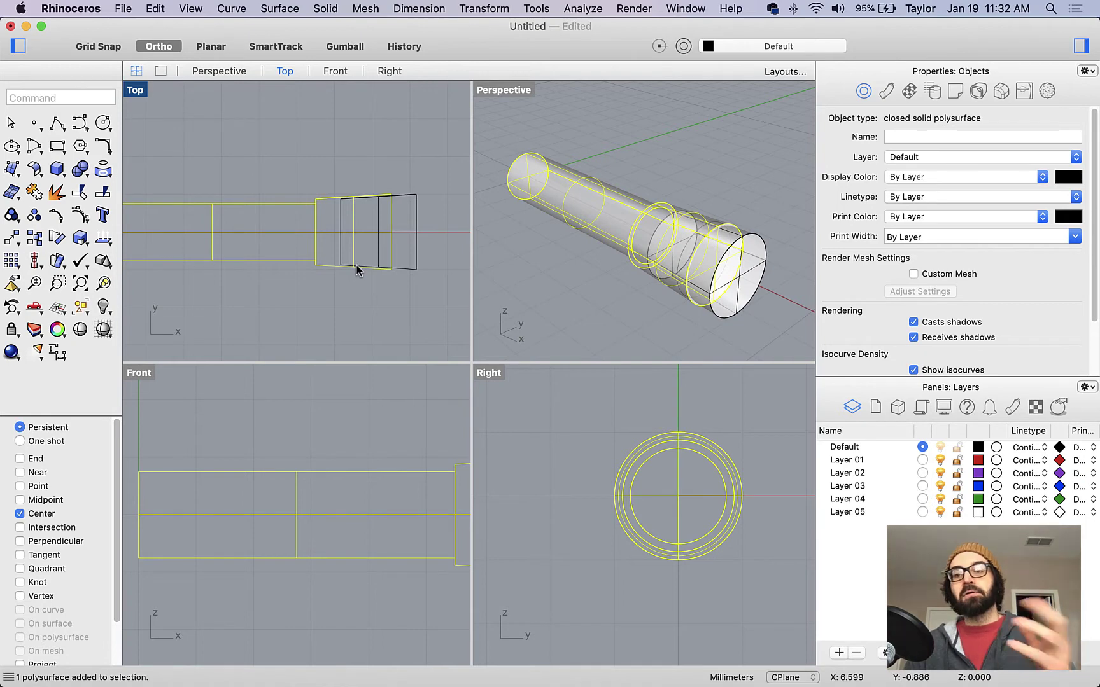
Step: Read the "Cut the inside of the reflector shield" page of the Firefox tutorial and return to Rhinoceros
{"action": "key", "text": "super+Tab"}
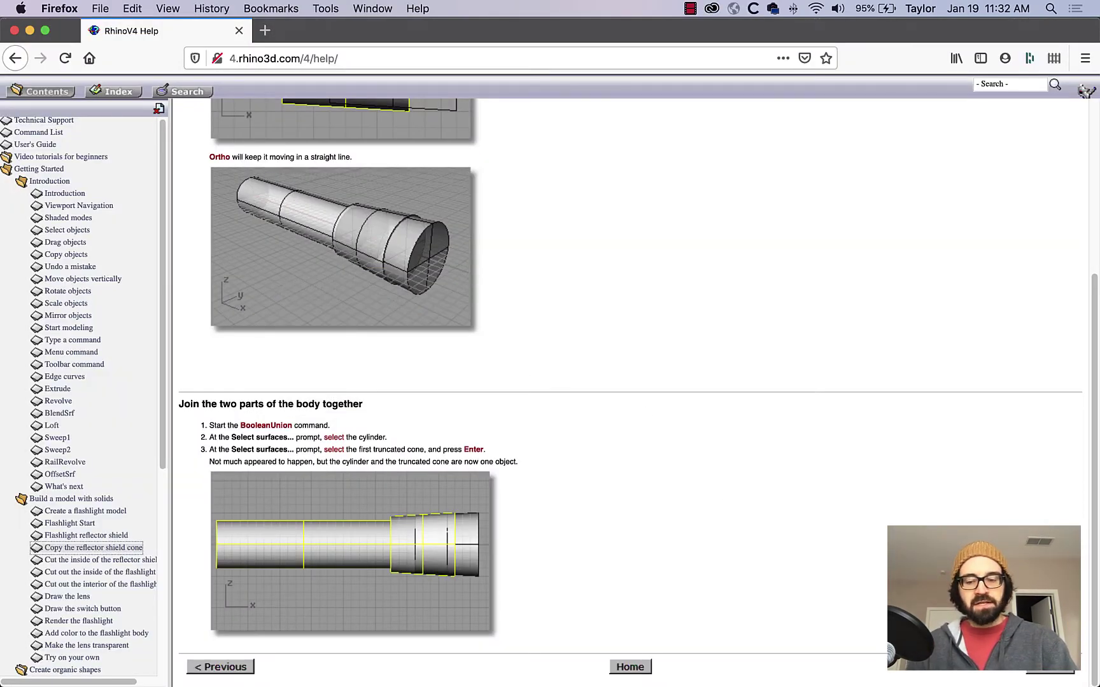
{"action": "left_click", "coordinate": [1052, 668]}
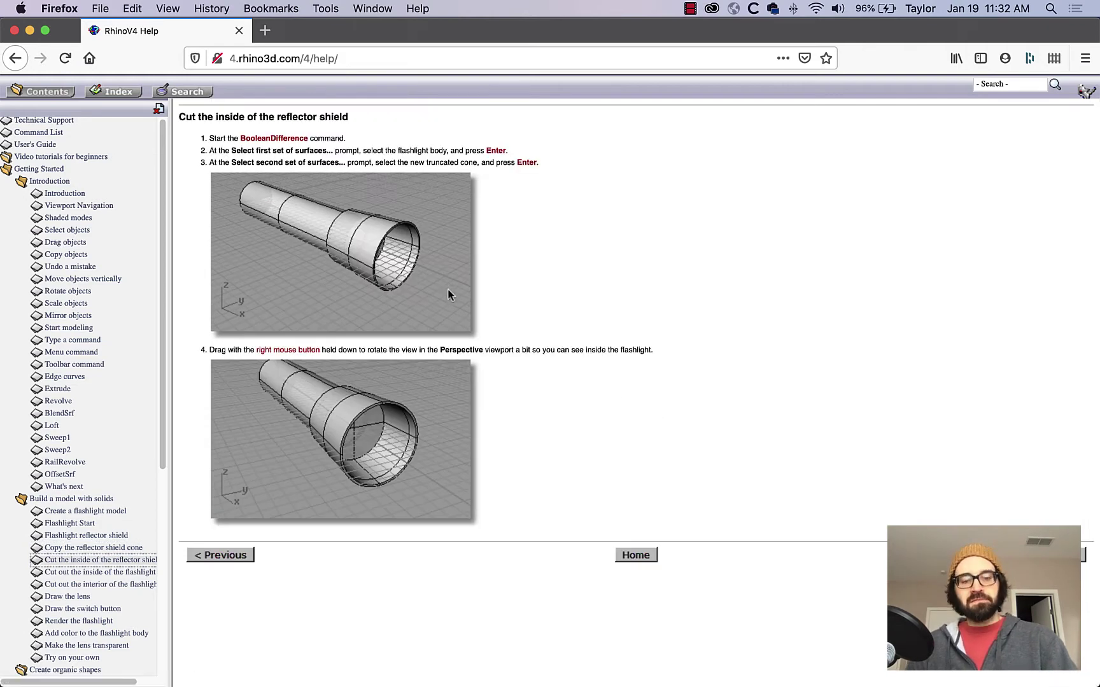
{"action": "key", "text": "super+Tab"}
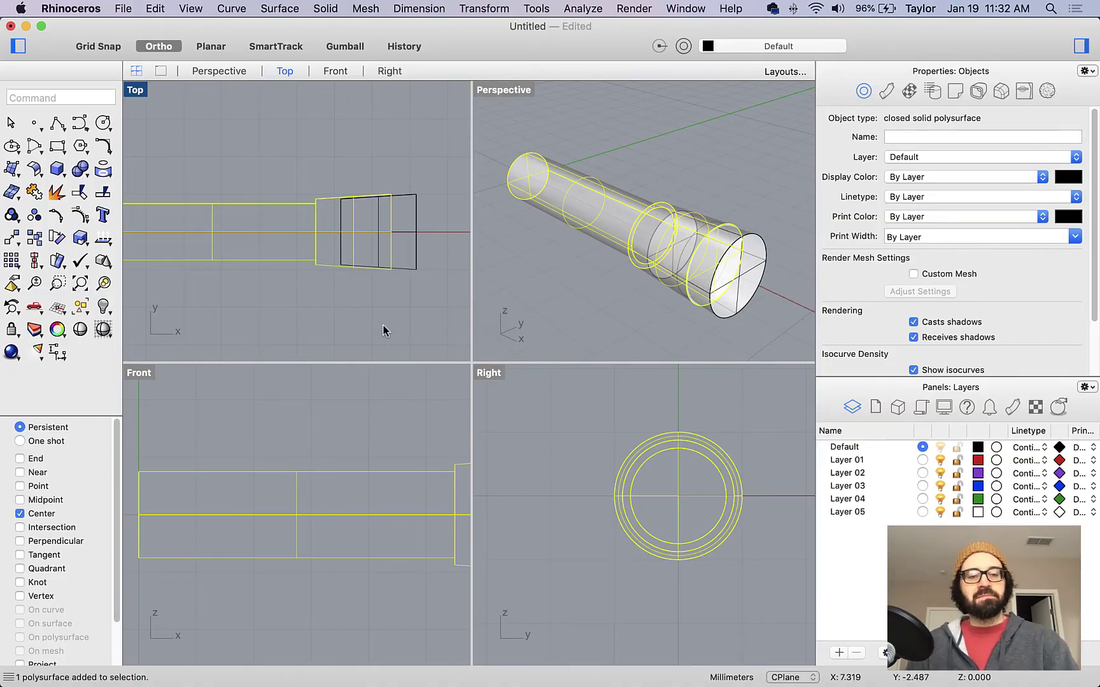
Step: Subtract the copied truncated cone from the flashlight body with BooleanDifference, leaving Delete Input off
{"action": "left_click", "coordinate": [383, 329]}
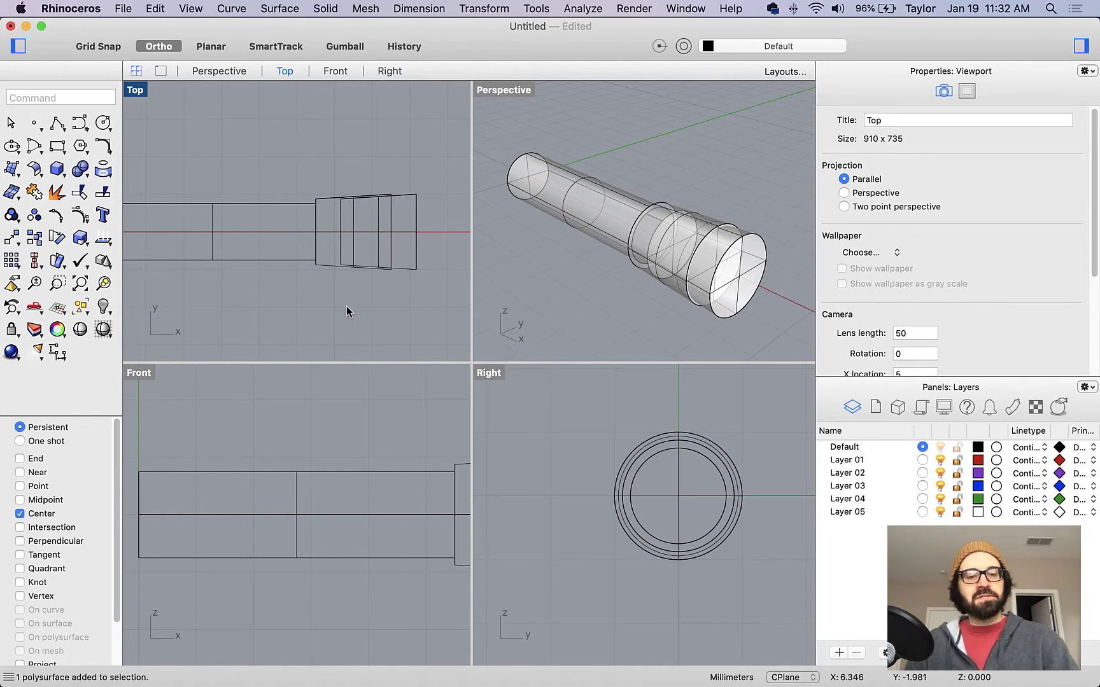
{"action": "type", "text": "bo"}
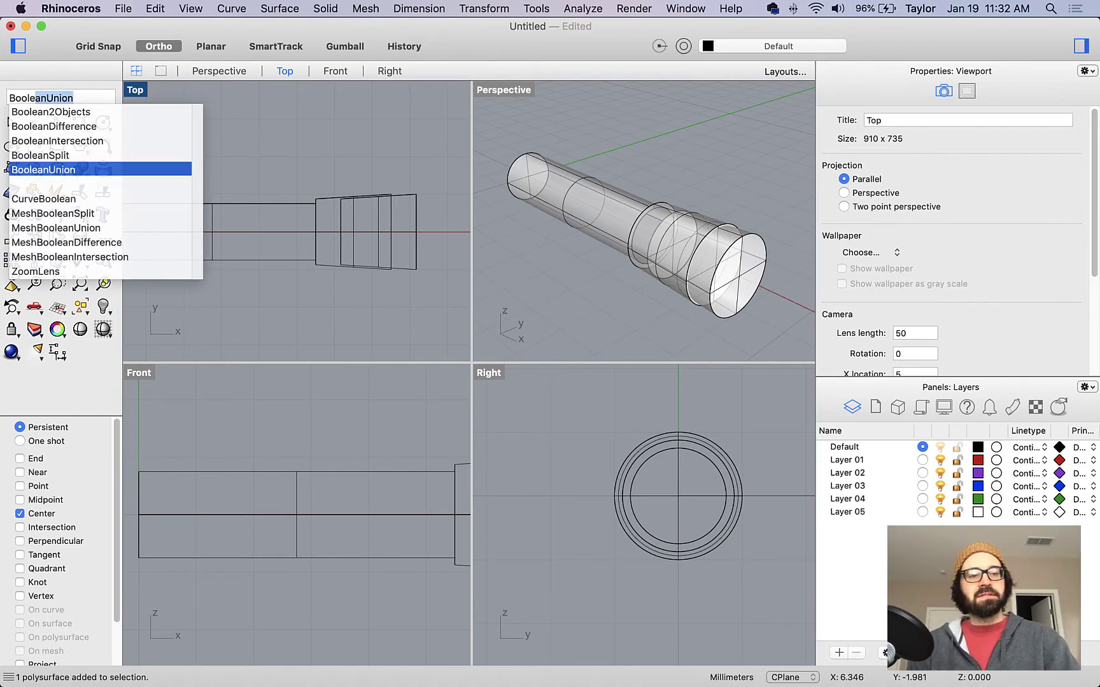
{"action": "key", "text": "Up"}
{"action": "key", "text": "Up"}
{"action": "key", "text": "Up"}
{"action": "key", "text": "Return"}
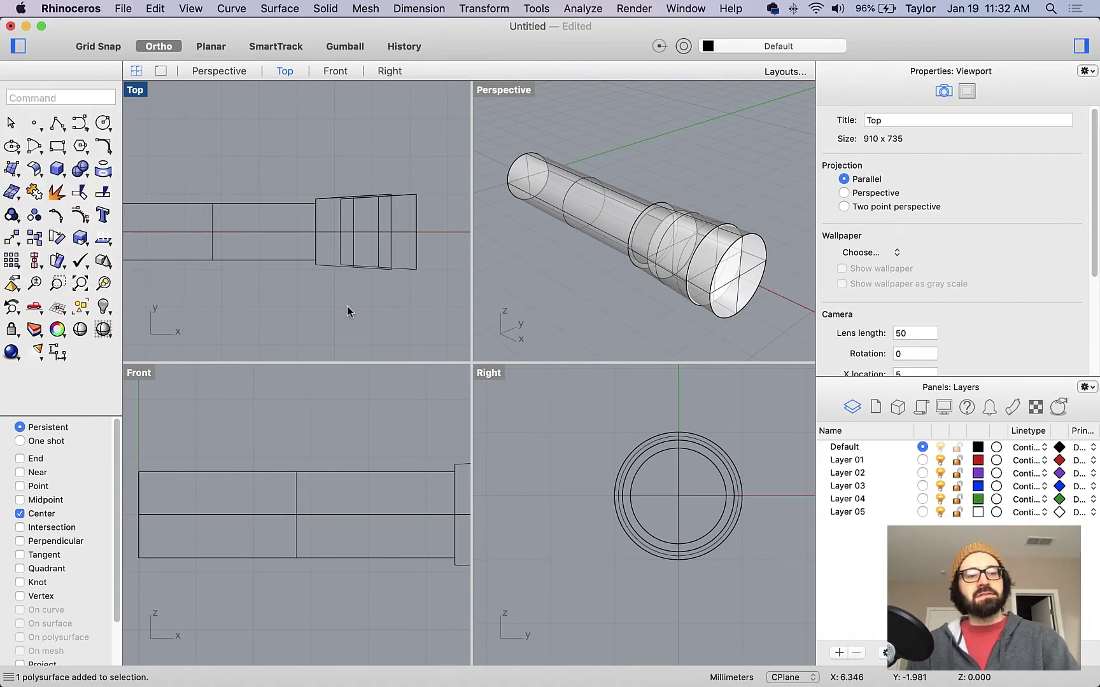
{"action": "left_click", "coordinate": [278, 261]}
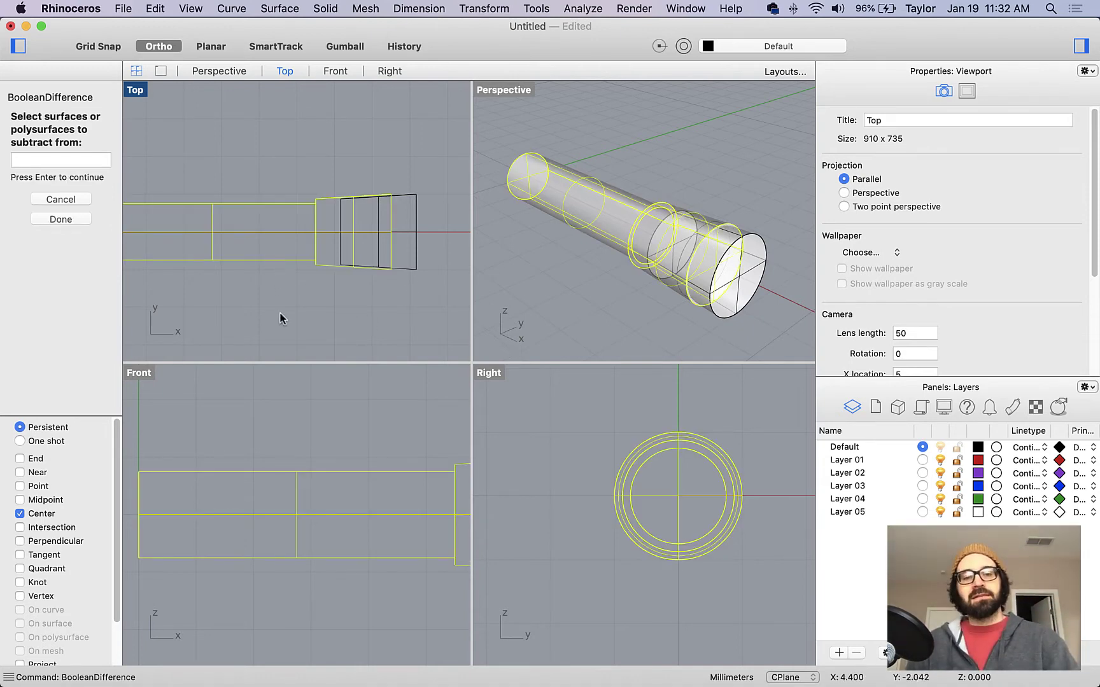
{"action": "key", "text": "Return"}
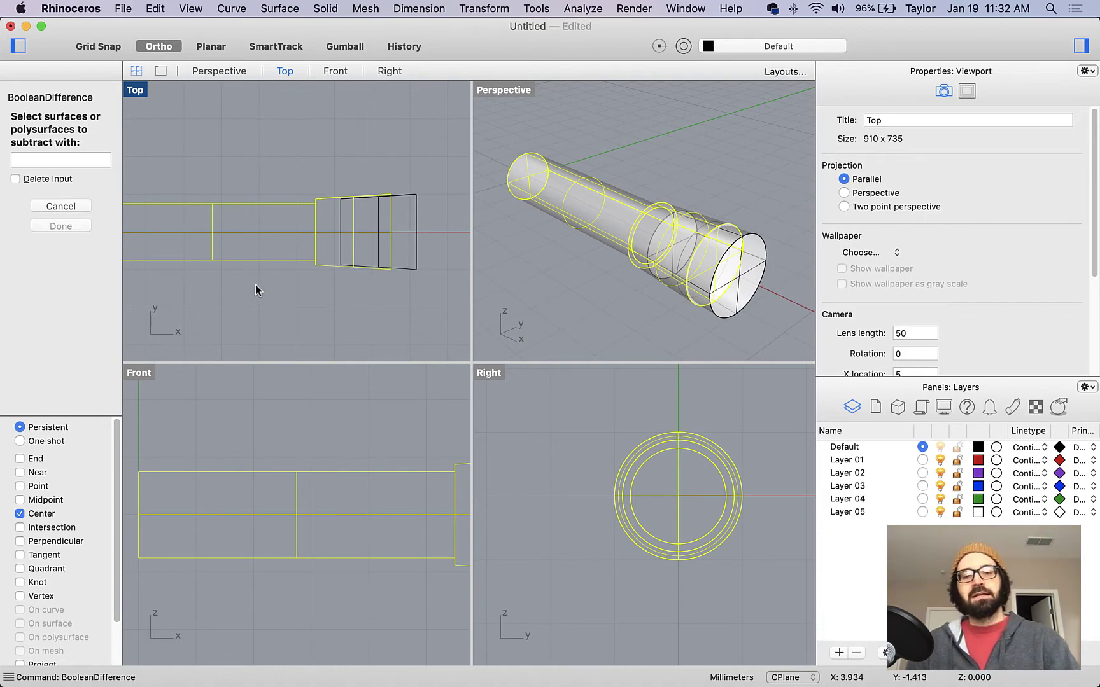
{"action": "left_click", "coordinate": [403, 194]}
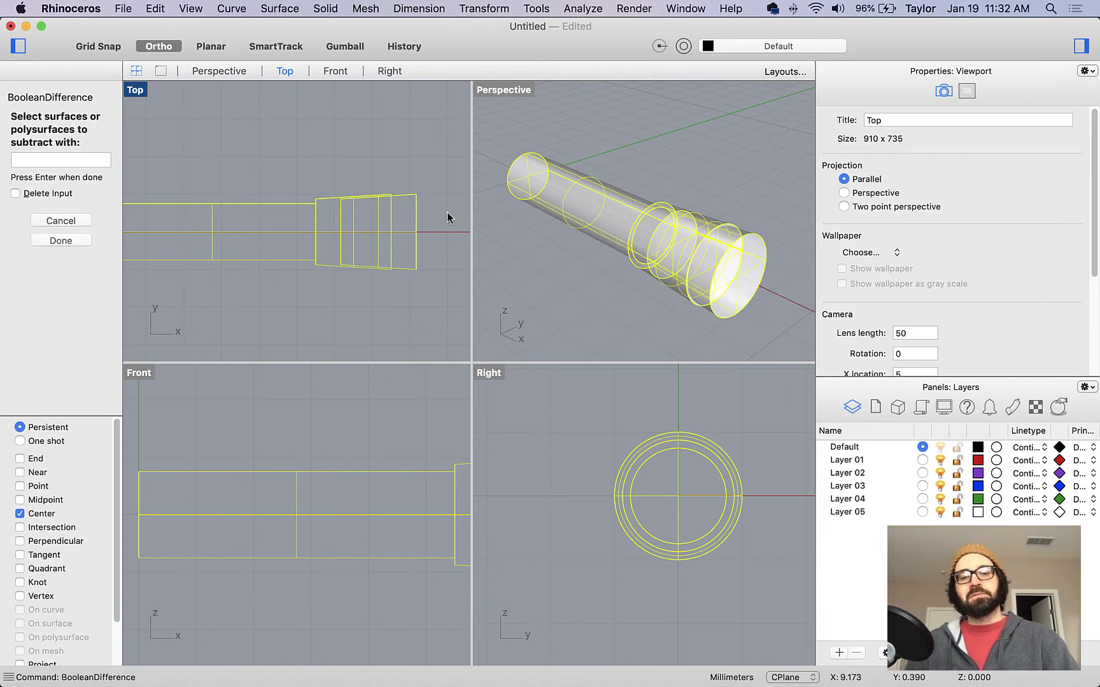
{"action": "key", "text": "Return"}
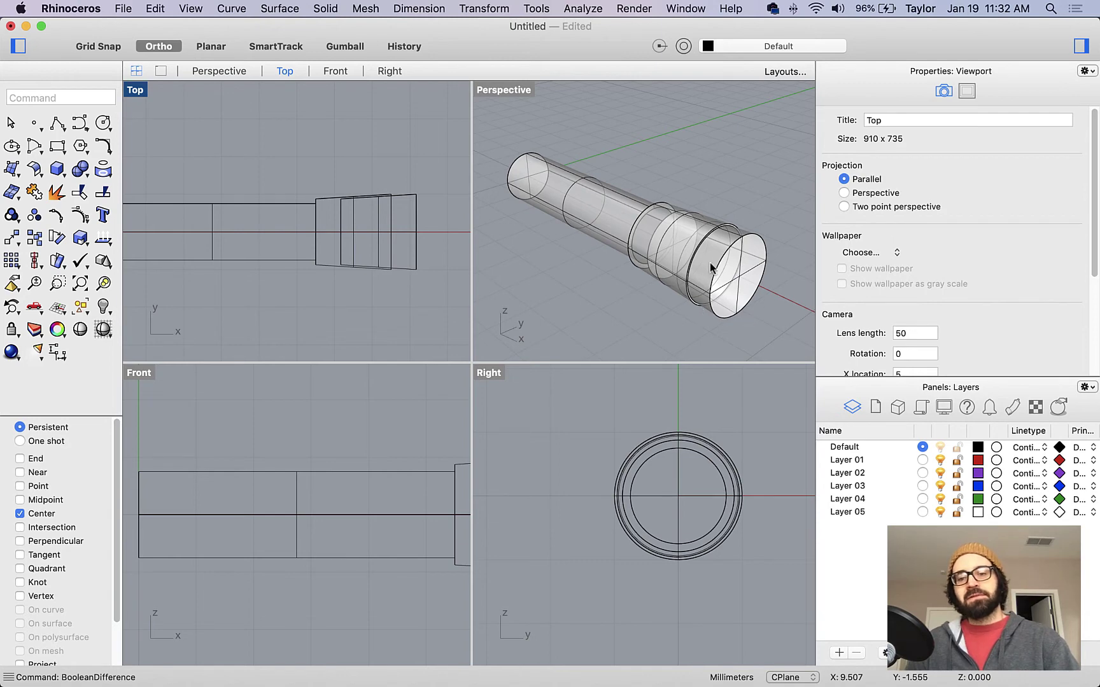
Step: Delete the leftover cutting cone and inspect the inside of the hollowed reflector shield in the Perspective viewport
{"action": "left_click", "coordinate": [757, 247]}
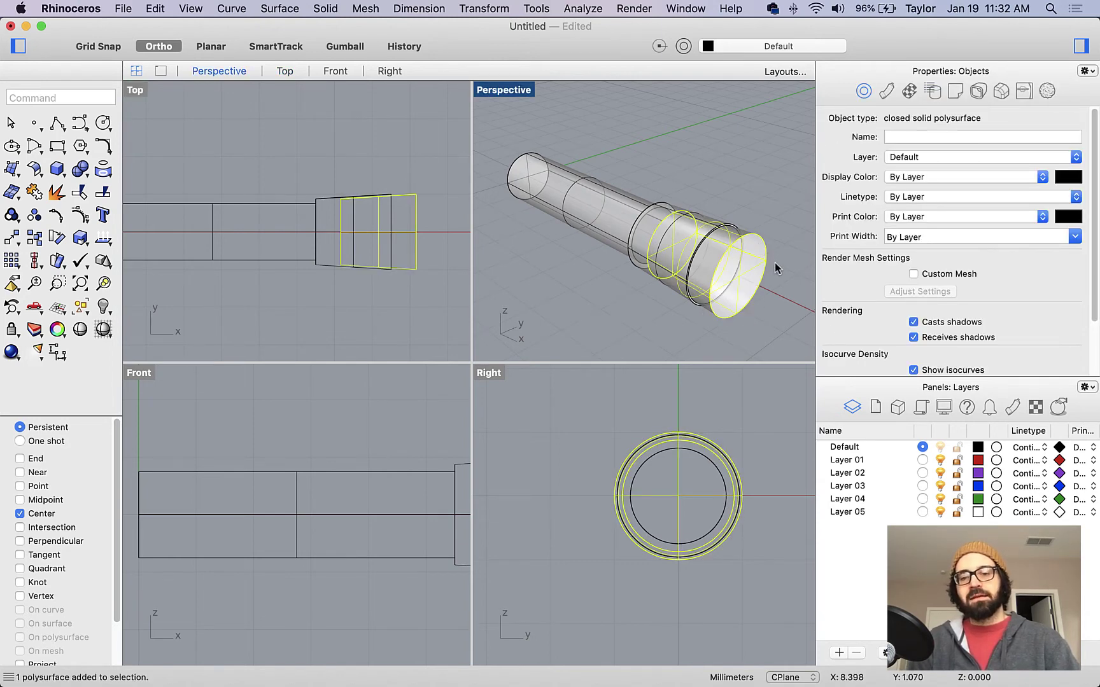
{"action": "key", "text": "Delete"}
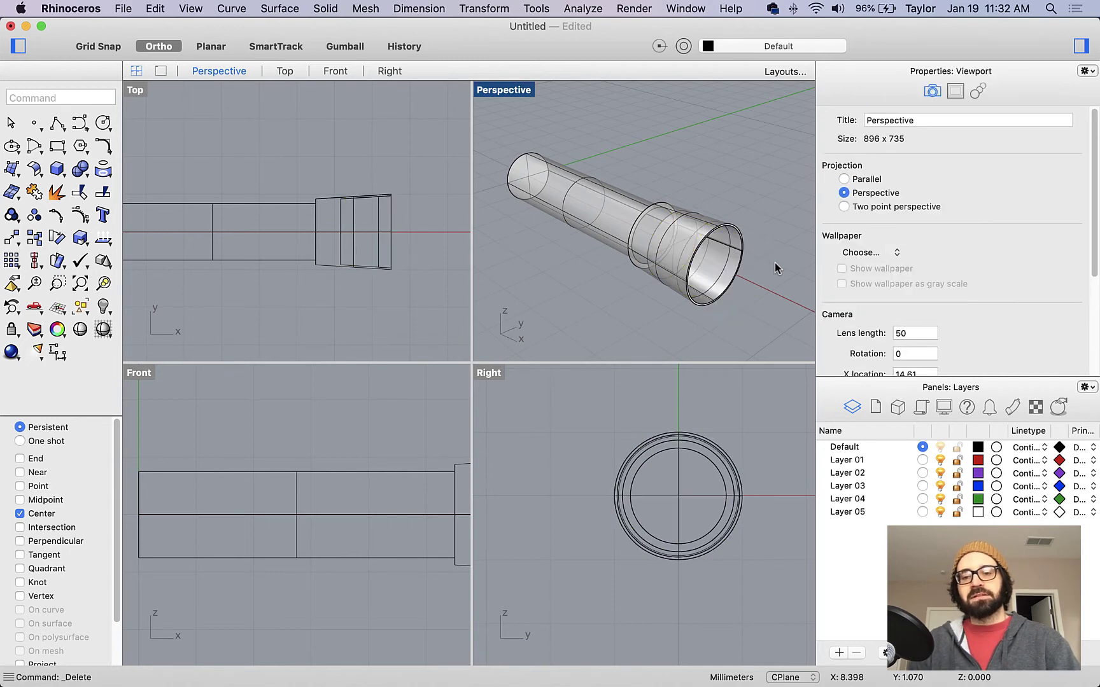
{"action": "right_click_drag", "start_coordinate": [736, 317], "coordinate": [662, 269]}
{"action": "right_click_drag", "start_coordinate": [673, 293], "coordinate": [713, 310]}
{"action": "scroll", "coordinate": [677, 248], "scroll_direction": "up", "scroll_amount": 5}
{"action": "scroll", "coordinate": [676, 248], "scroll_direction": "down", "scroll_amount": 3}
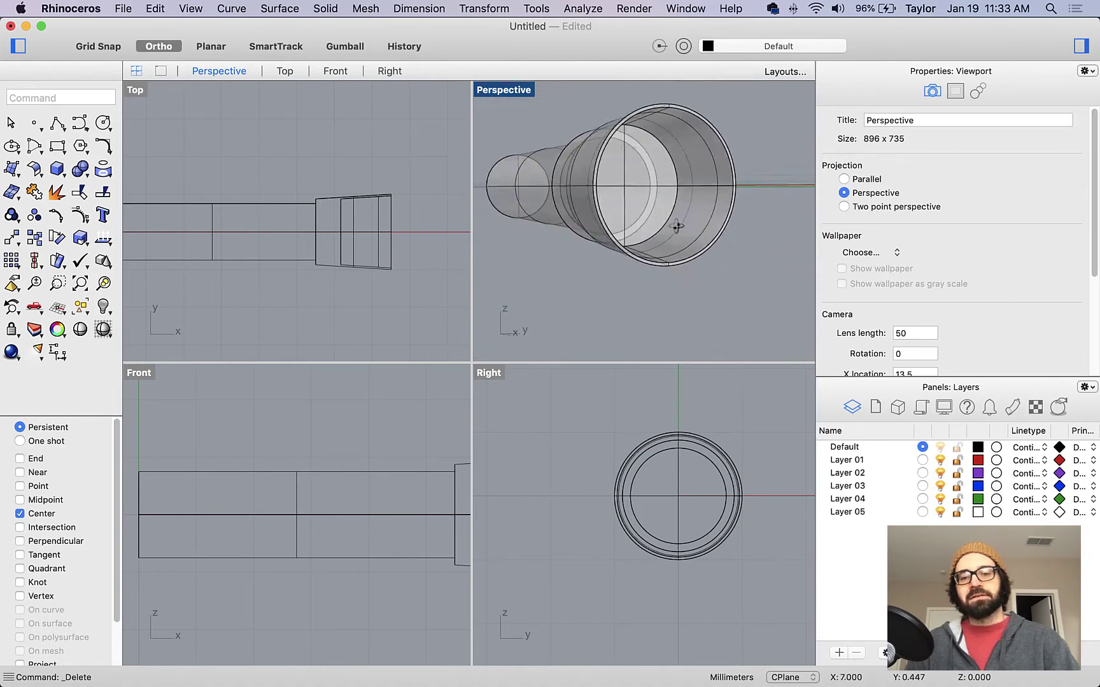
Step: Read the "Cut out the inside of the flashlight body" page of the Firefox tutorial and return to Rhinoceros
{"action": "right_click_drag", "start_coordinate": [677, 249], "coordinate": [706, 258]}
{"action": "key", "text": "super+Tab"}
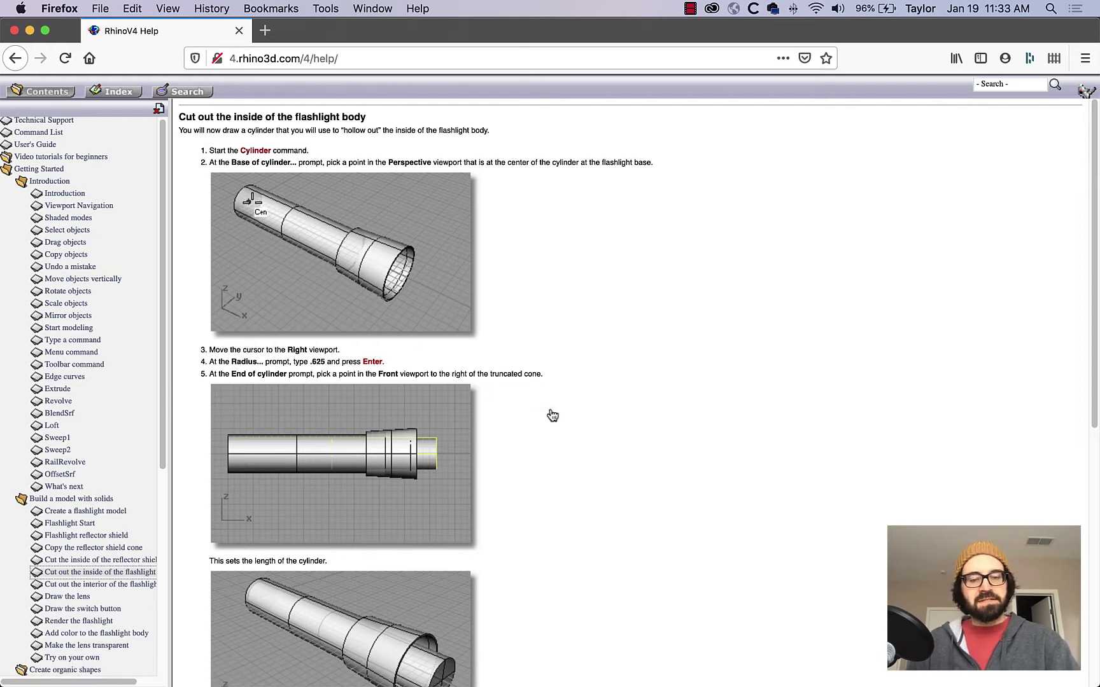
{"action": "key", "text": "super+Tab"}
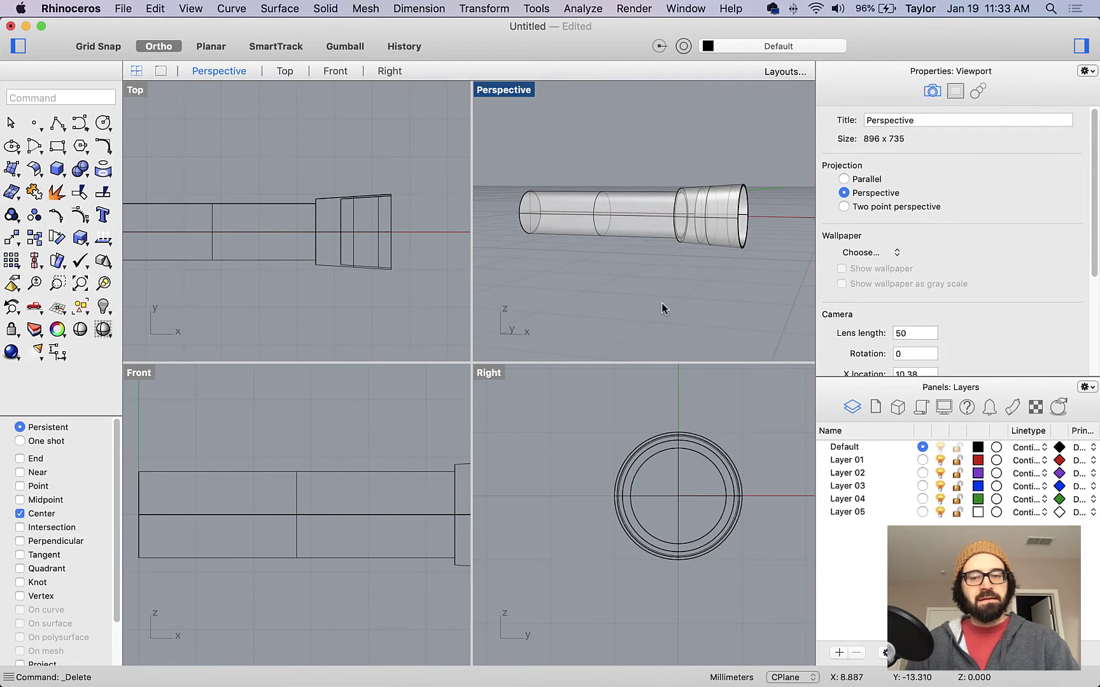
Step: Draw a solid cylinder of radius 0.625 from the center of the flashlight's base, extending past the open end of the reflector shield
{"action": "right_click_drag", "start_coordinate": [661, 303], "coordinate": [490, 249]}
{"action": "scroll", "coordinate": [585, 208], "scroll_direction": "up", "scroll_amount": 3}
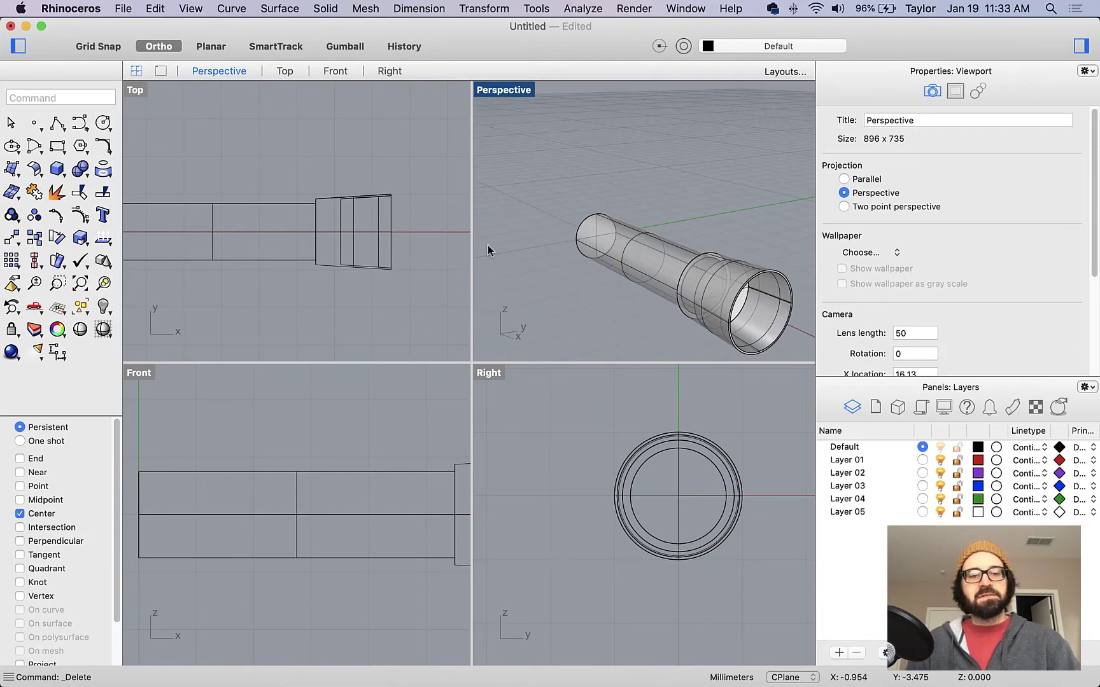
{"action": "left_click", "coordinate": [51, 174]}
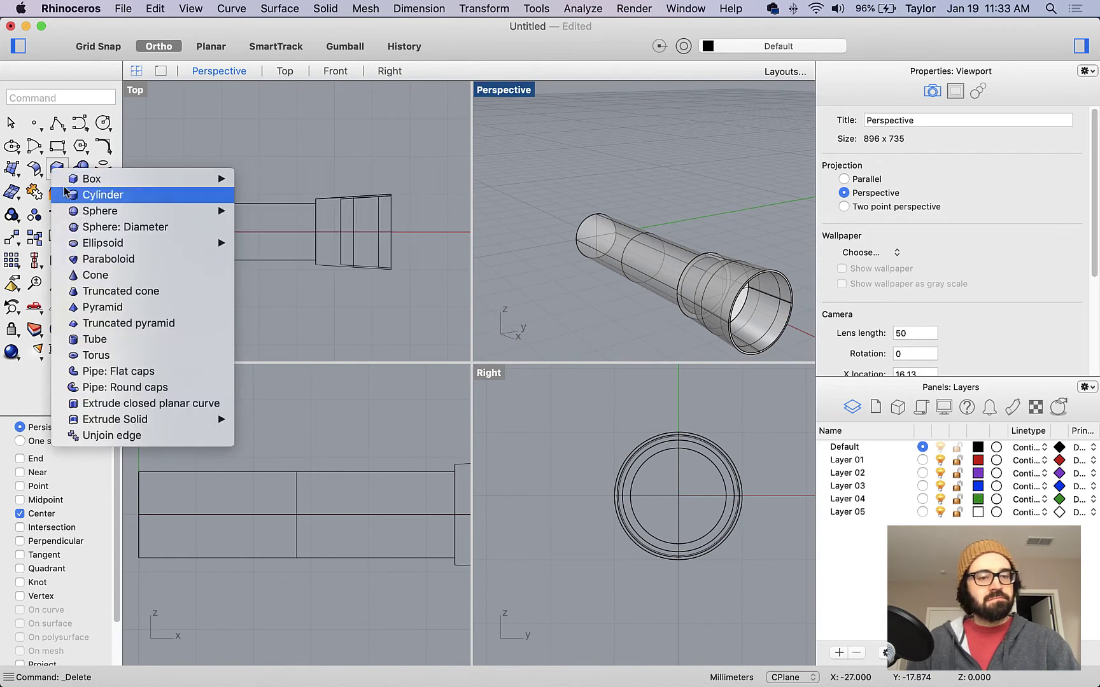
{"action": "left_click", "coordinate": [72, 202]}
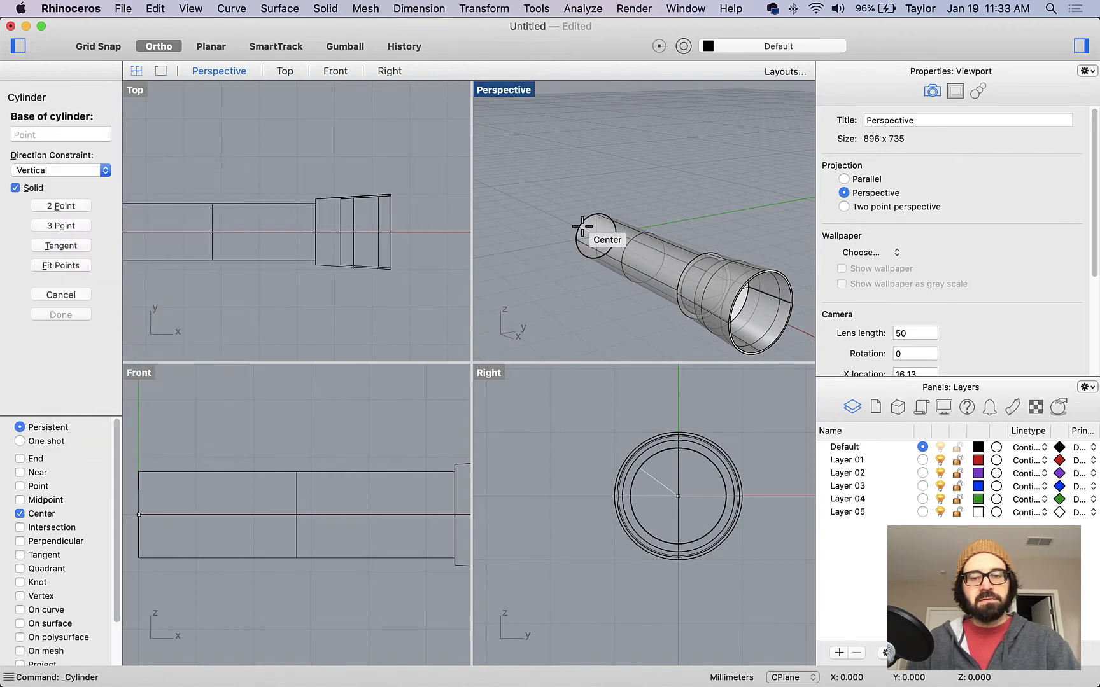
{"action": "left_click", "coordinate": [583, 225]}
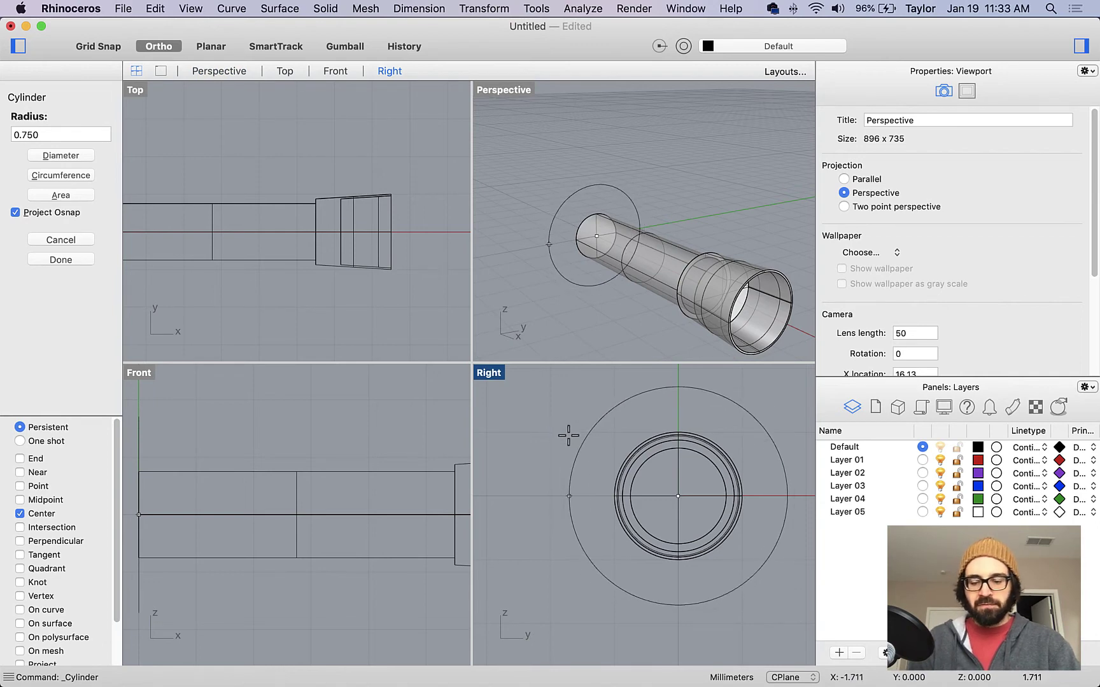
{"action": "type", "text": ".625"}
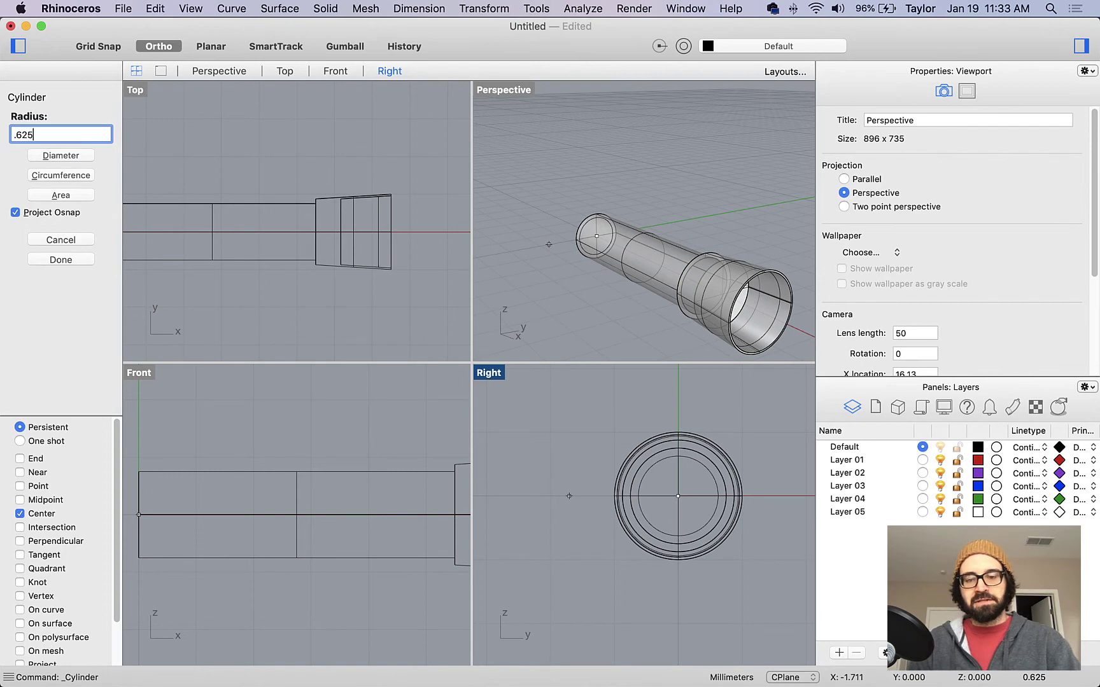
{"action": "key", "text": "Return"}
{"action": "scroll", "coordinate": [700, 300], "scroll_direction": "down", "scroll_amount": 3}
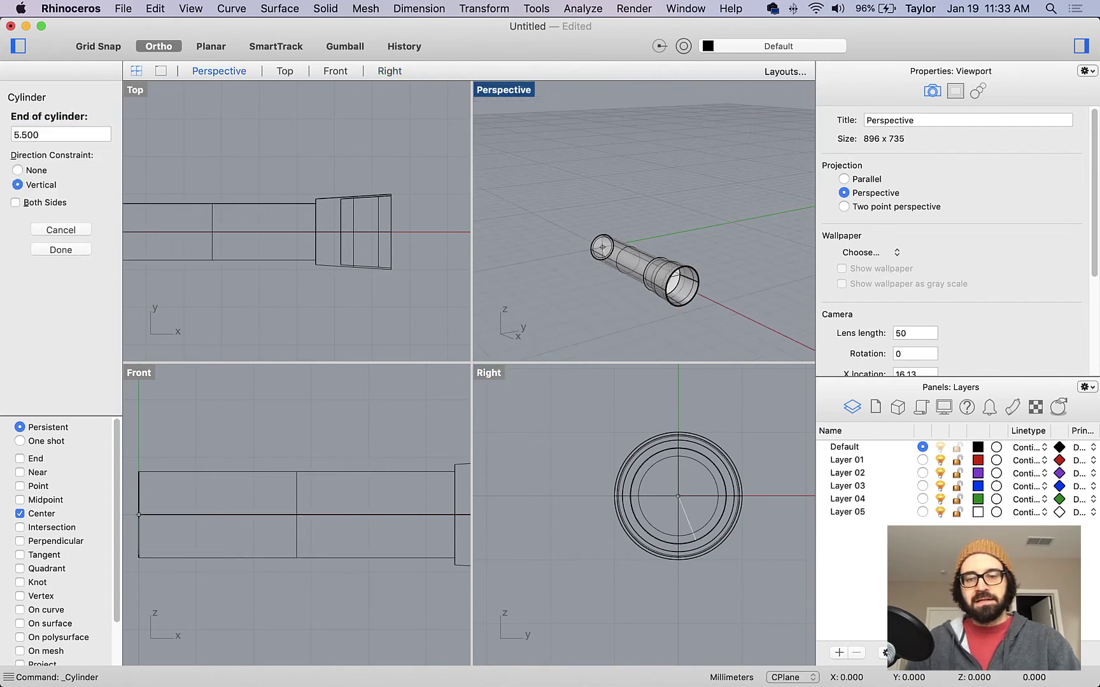
{"action": "left_click", "coordinate": [728, 322]}
{"action": "right_click_drag", "start_coordinate": [728, 322], "coordinate": [628, 311]}
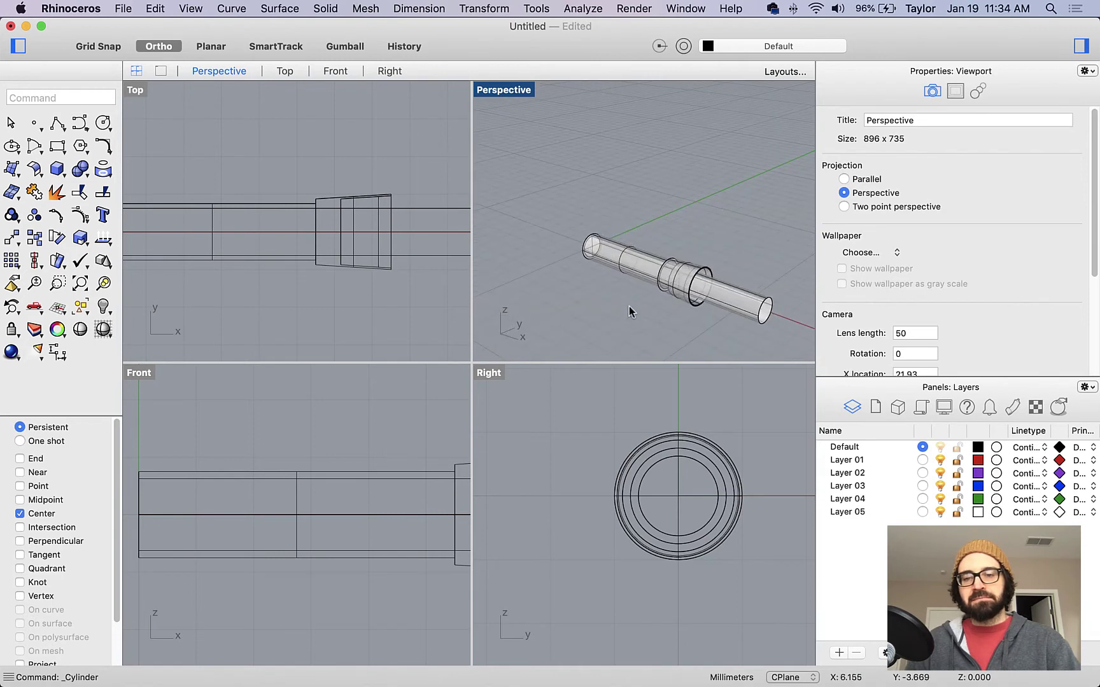
Step: Try subtracting the new cylinder from the flashlight body with BooleanDifference, turning Delete Input on, and undo the subtraction
{"action": "type", "text": "Boo"}
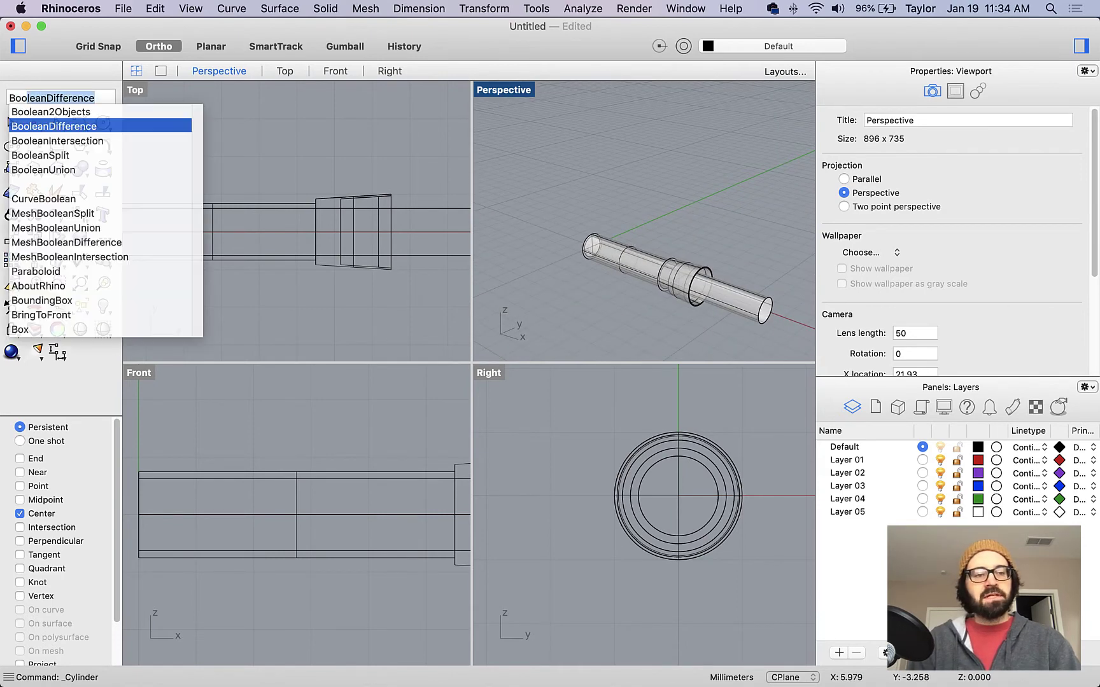
{"action": "key", "text": "Return"}
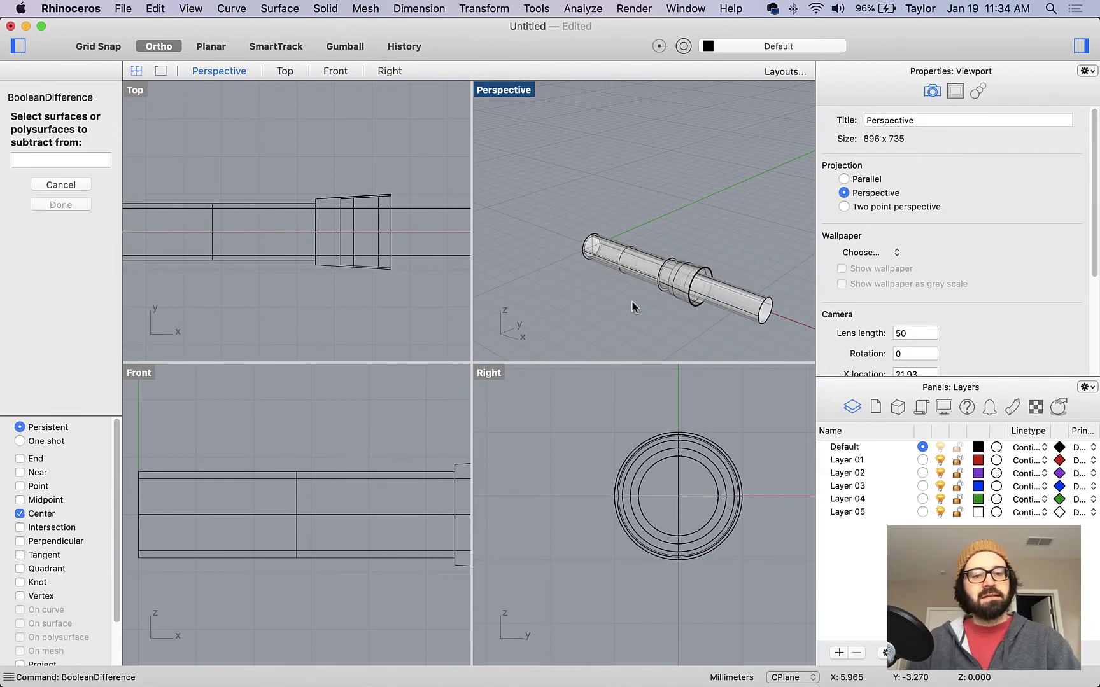
{"action": "left_click", "coordinate": [588, 259]}
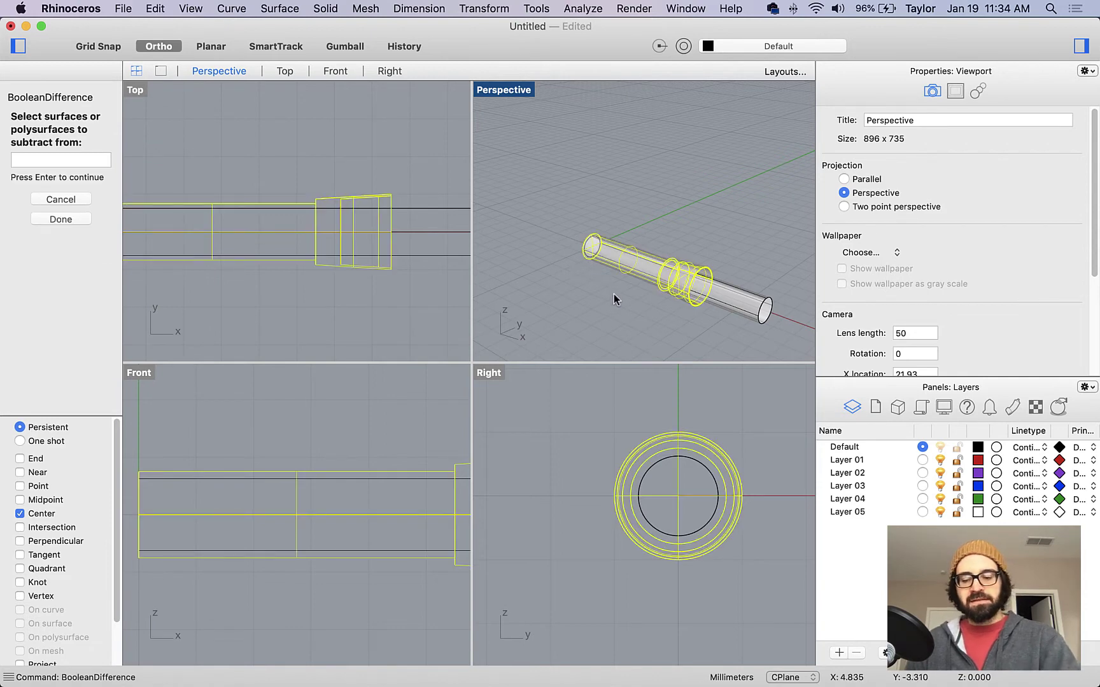
{"action": "key", "text": "Return"}
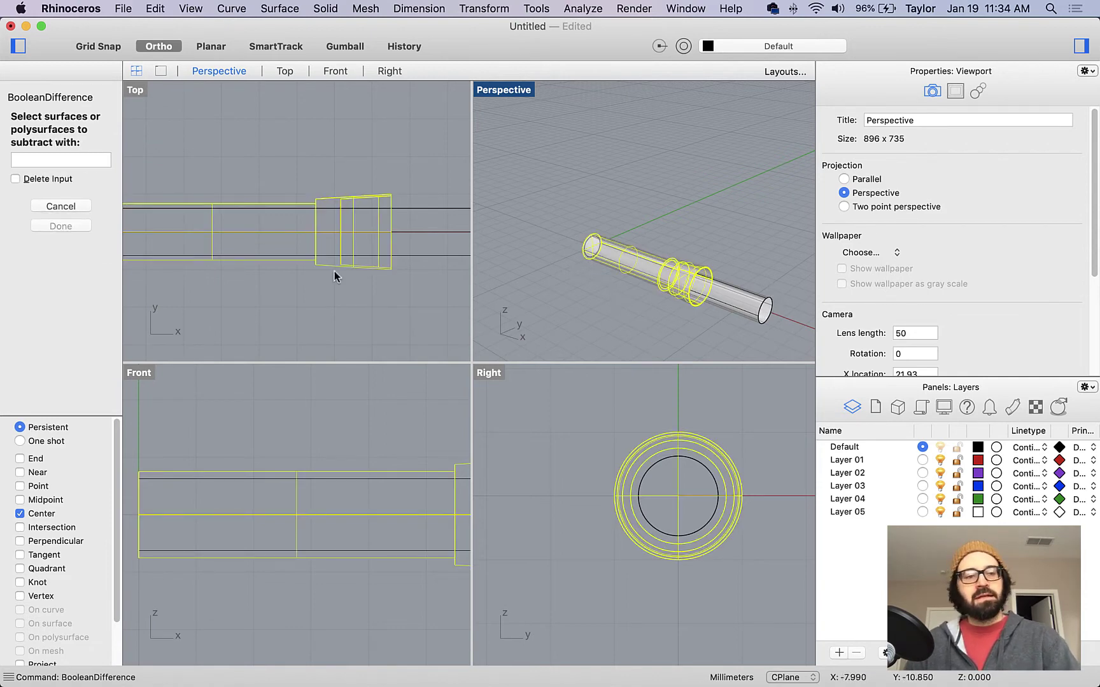
{"action": "left_click", "coordinate": [15, 179]}
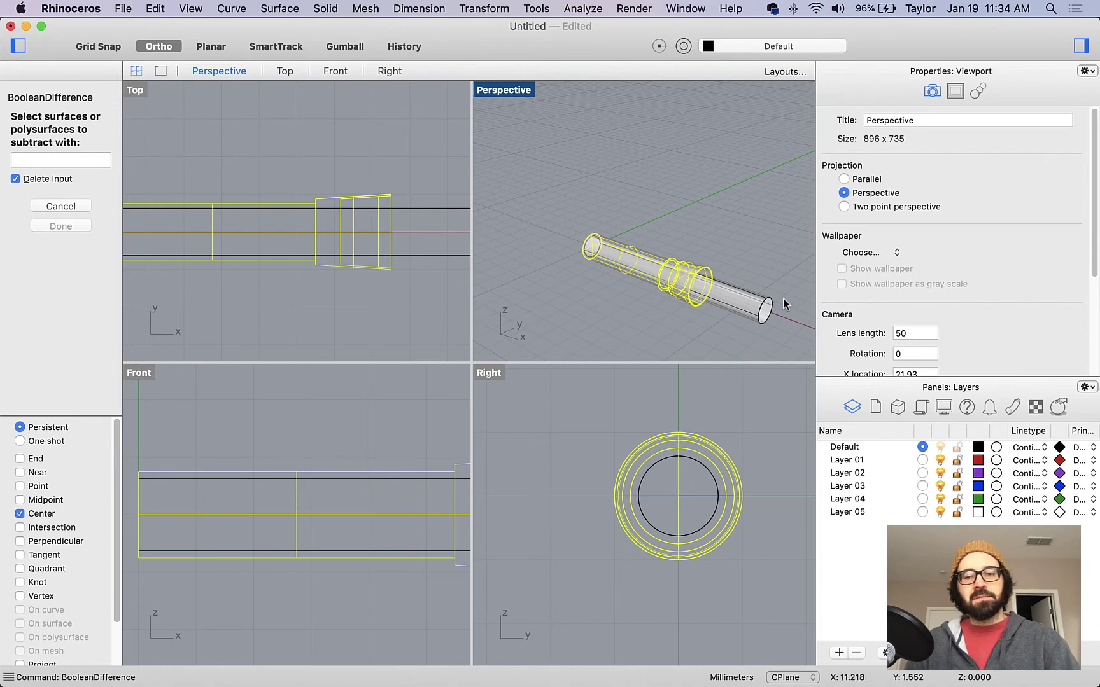
{"action": "left_click", "coordinate": [756, 310]}
{"action": "key", "text": "Return"}
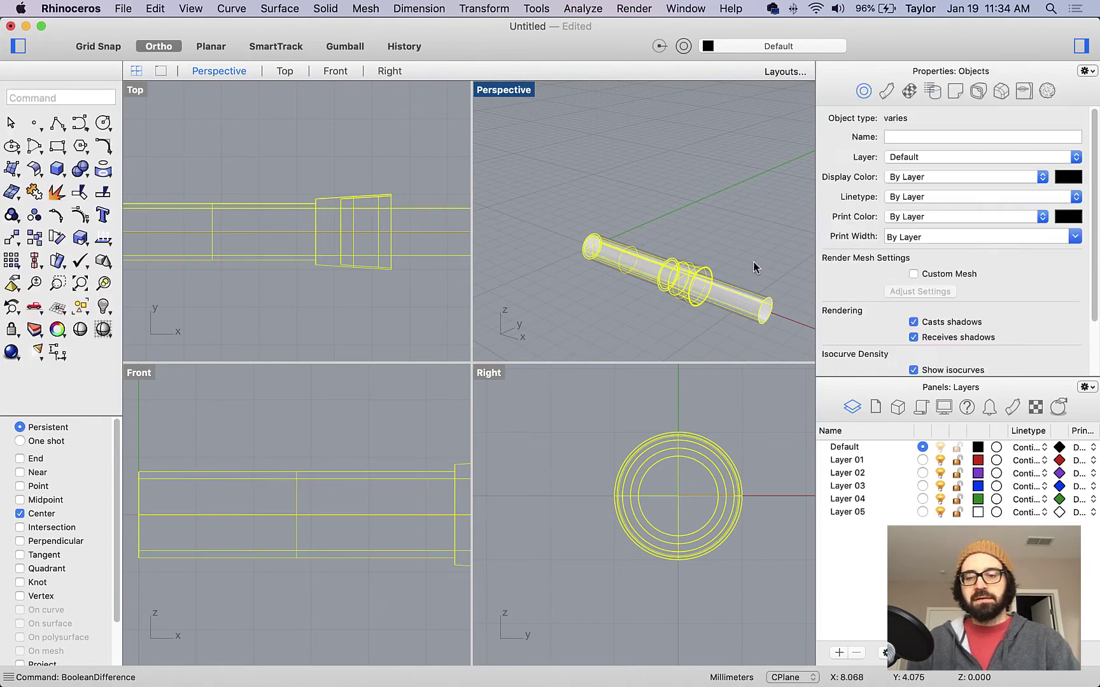
{"action": "right_click_drag", "start_coordinate": [729, 300], "coordinate": [728, 347]}
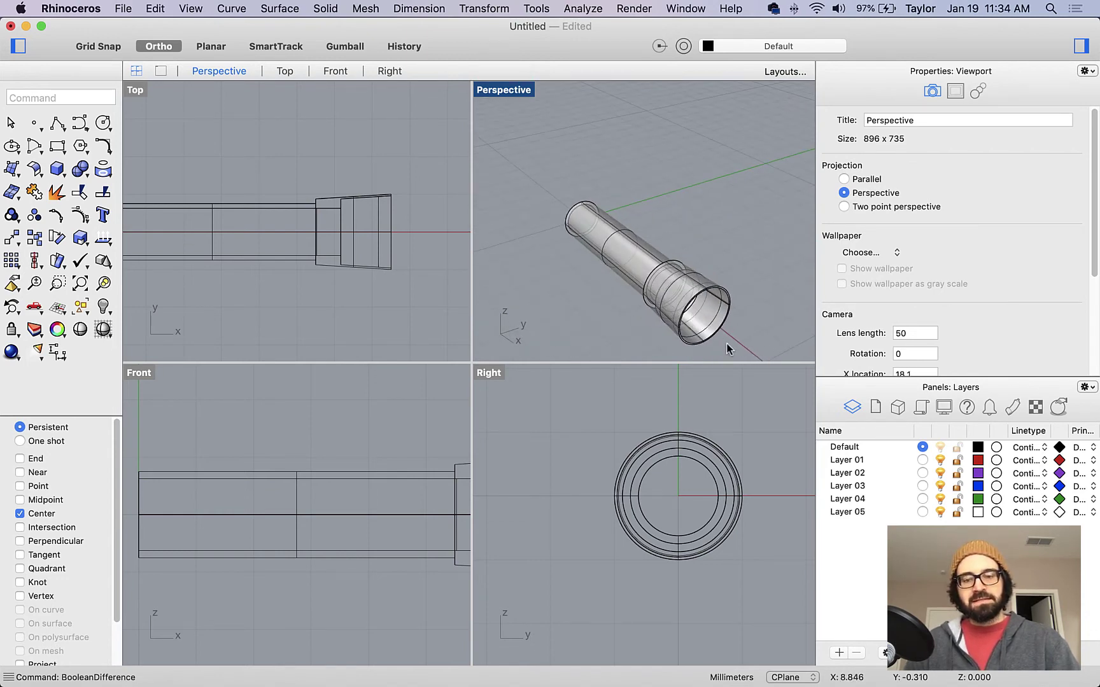
{"action": "key", "text": "super+z"}
{"action": "key", "text": "Escape"}
Step: Move the inner cylinder about 0.145 mm along the X axis in the Top viewport, away from the closed base of the flashlight
{"action": "left_click", "coordinate": [758, 334]}
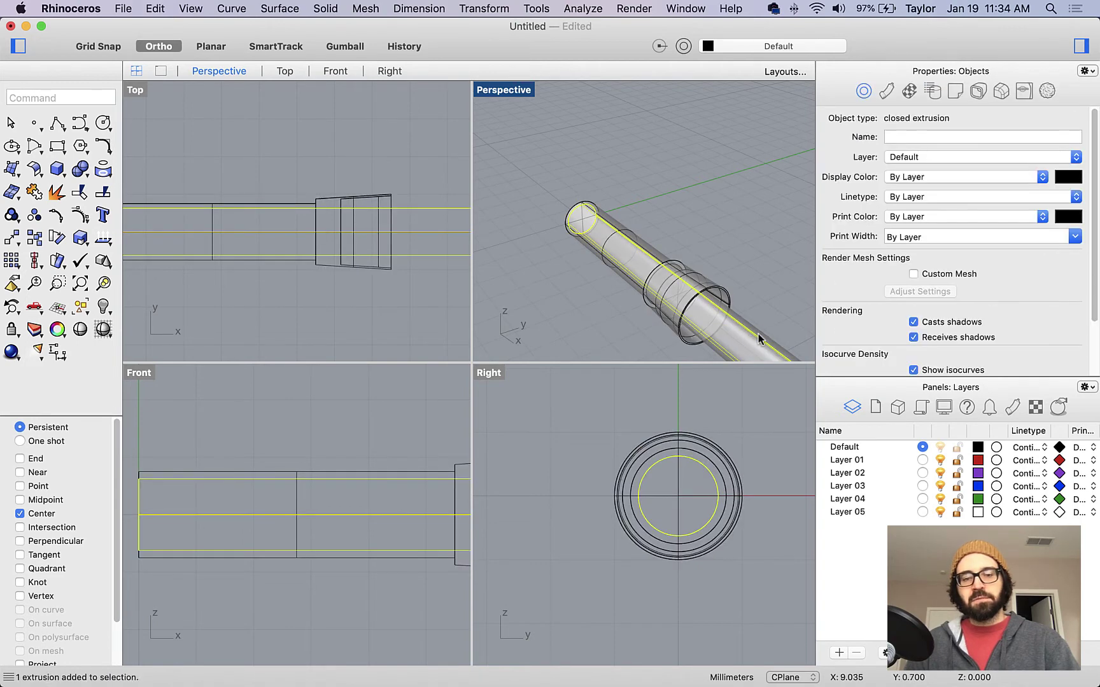
{"action": "scroll", "coordinate": [327, 246], "scroll_direction": "up", "scroll_amount": 5}
{"action": "scroll", "coordinate": [240, 223], "scroll_direction": "up", "scroll_amount": 1}
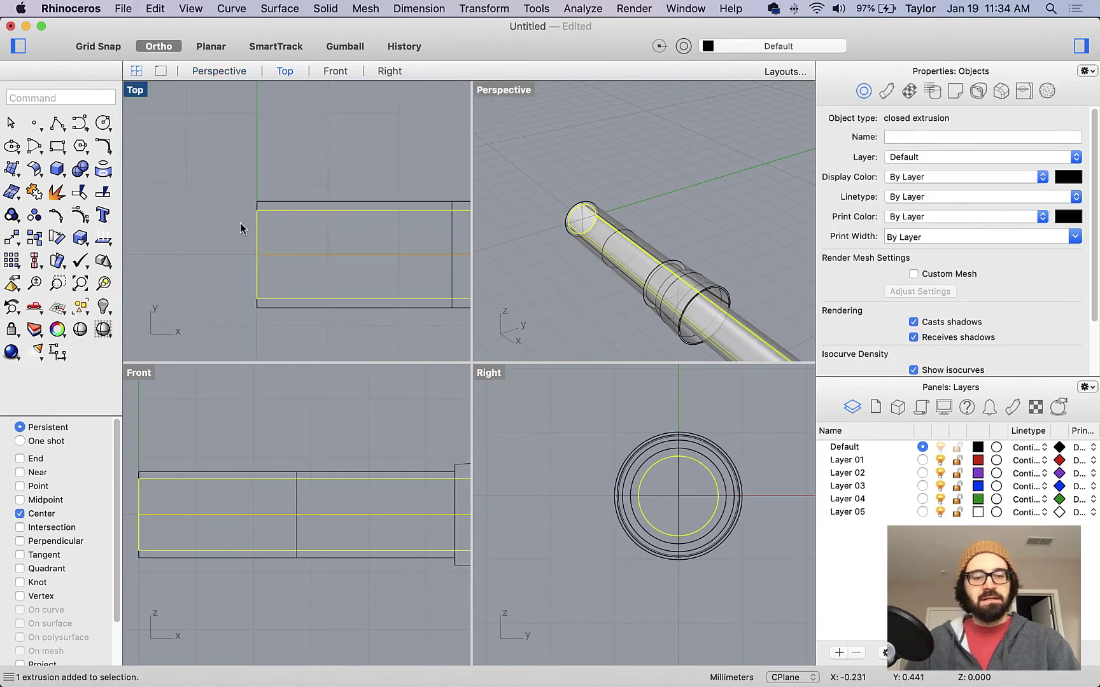
{"action": "type", "text": "mmov"}
{"action": "key", "text": "Return"}
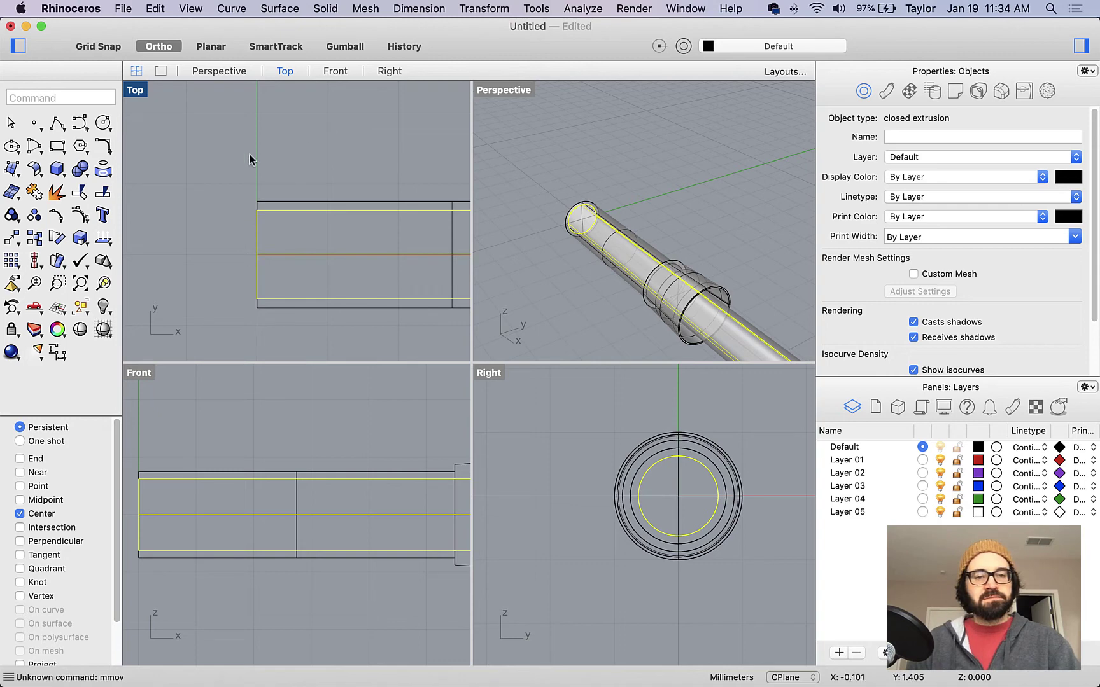
{"action": "type", "text": "move"}
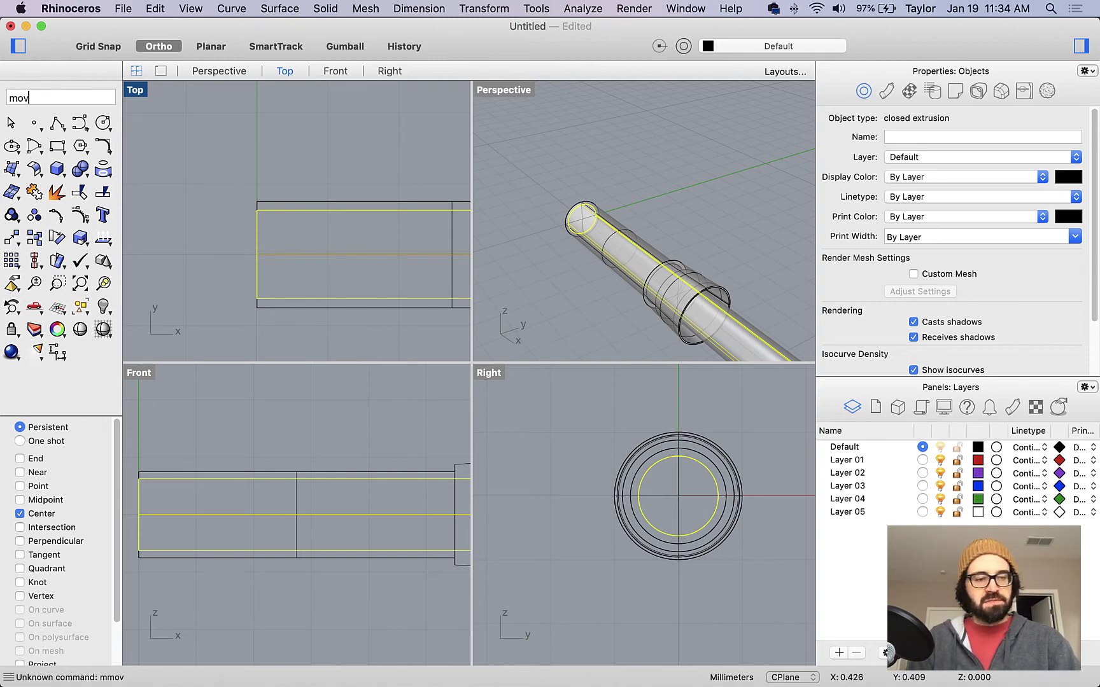
{"action": "key", "text": "Return"}
{"action": "left_click", "coordinate": [275, 158]}
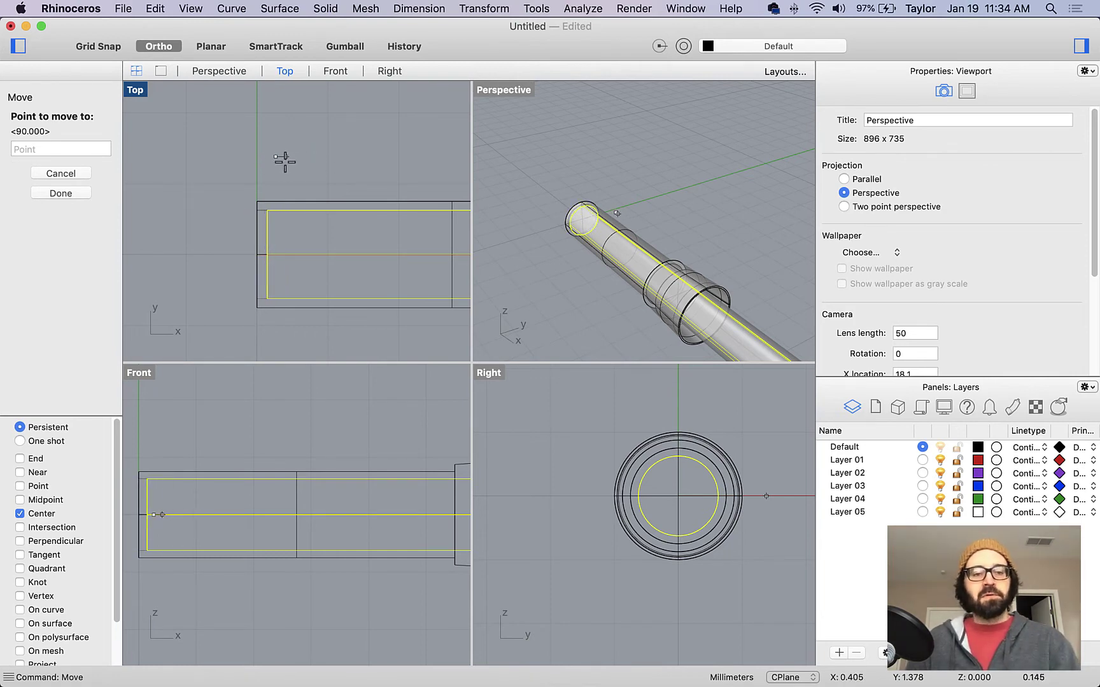
{"action": "key", "text": "Escape"}
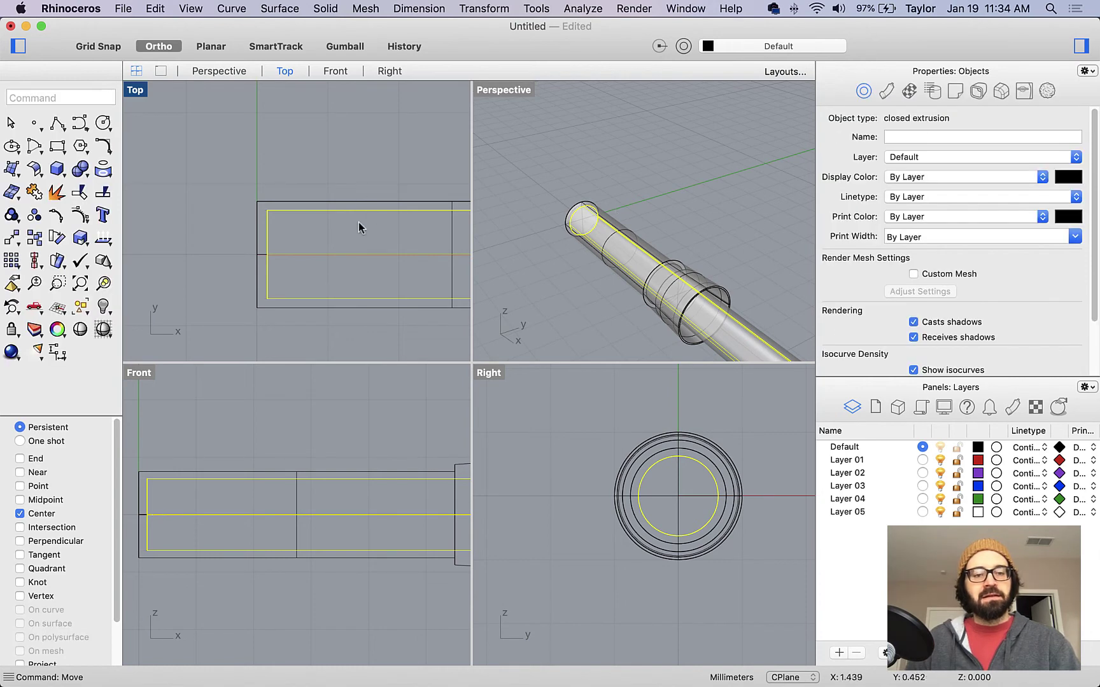
Step: Subtract the shifted inner cylinder from the flashlight body with BooleanDifference, keeping Delete Input on
{"action": "scroll", "coordinate": [596, 276], "scroll_direction": "down", "scroll_amount": 3}
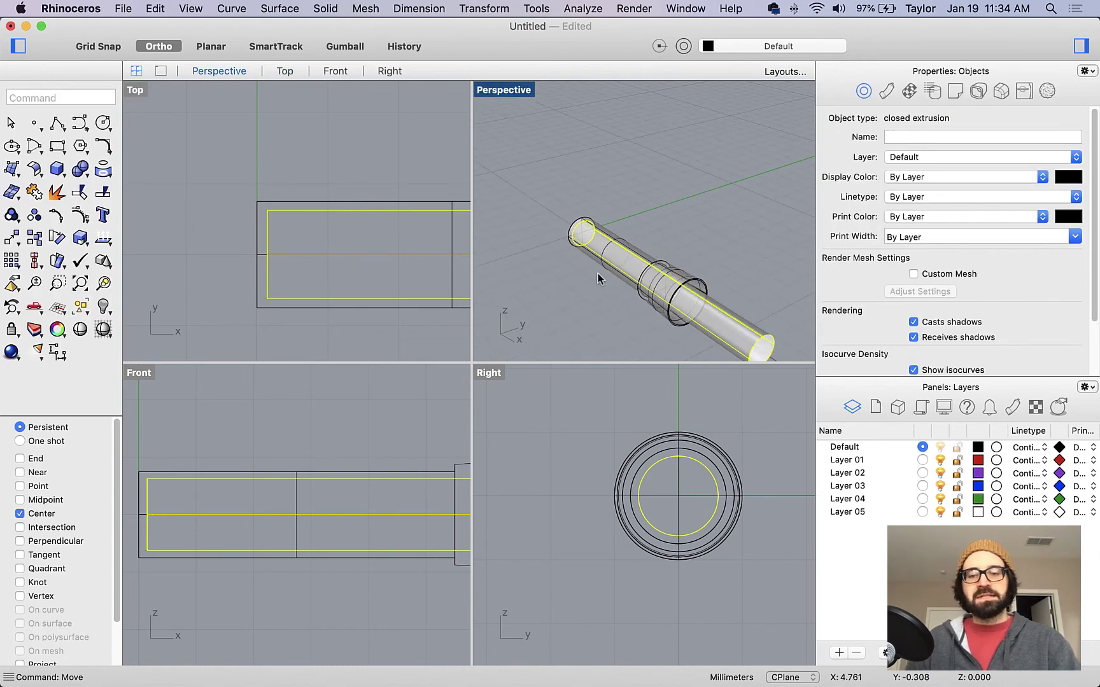
{"action": "left_click", "coordinate": [598, 289]}
{"action": "type", "text": "BooleanDifference"}
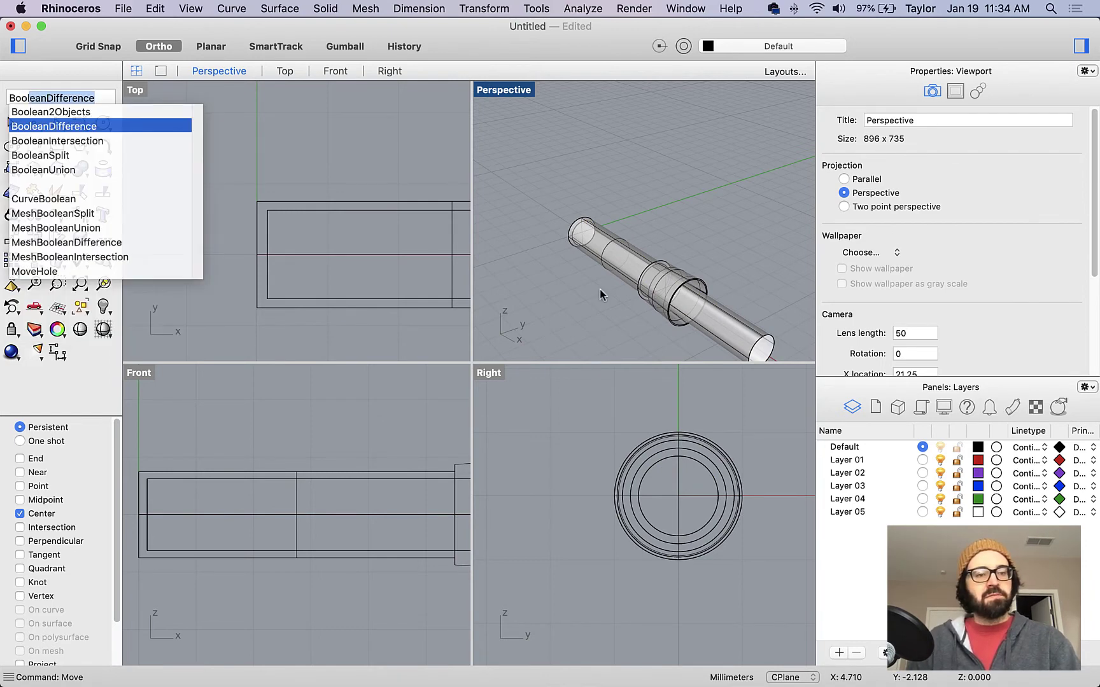
{"action": "key", "text": "Return"}
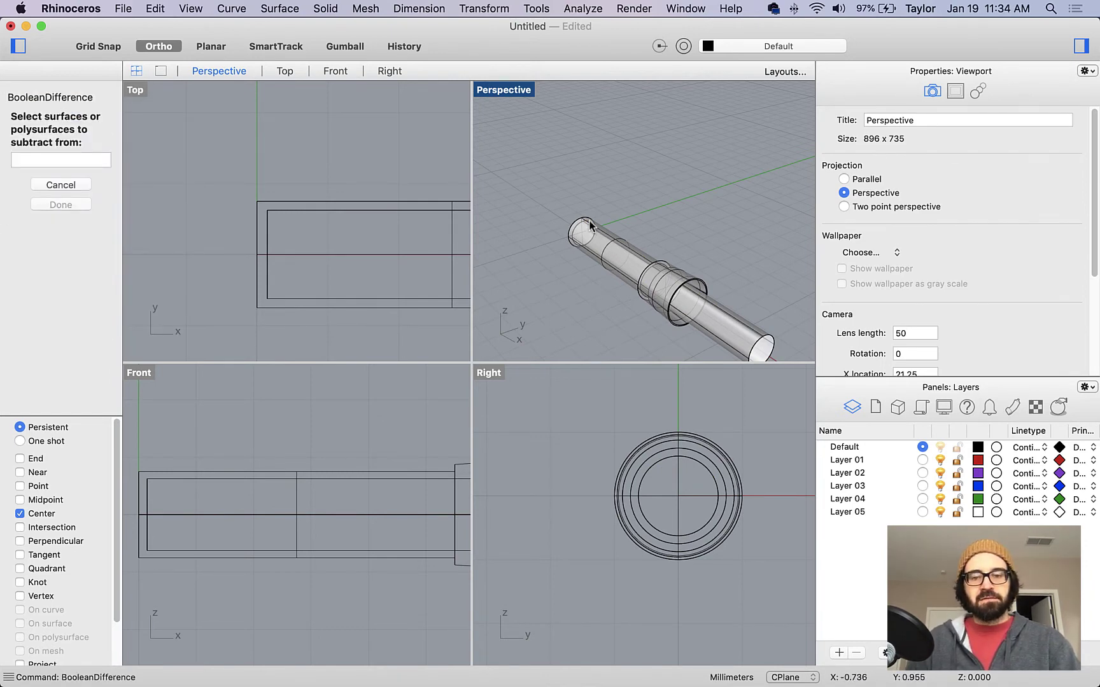
{"action": "left_click", "coordinate": [675, 270]}
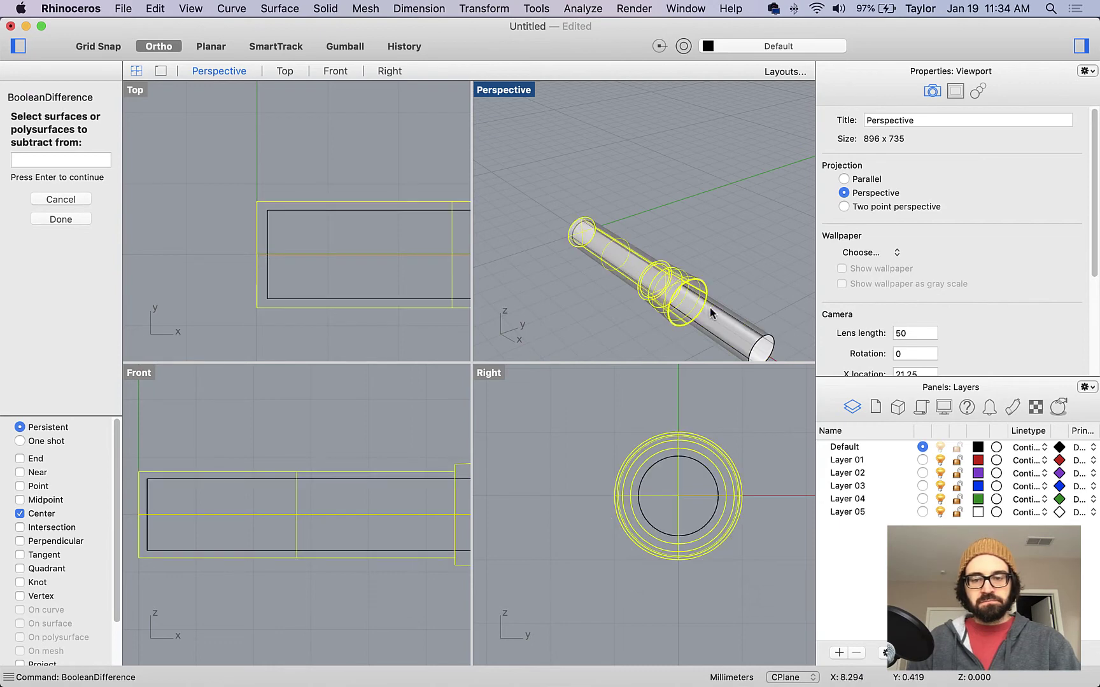
{"action": "key", "text": "Return"}
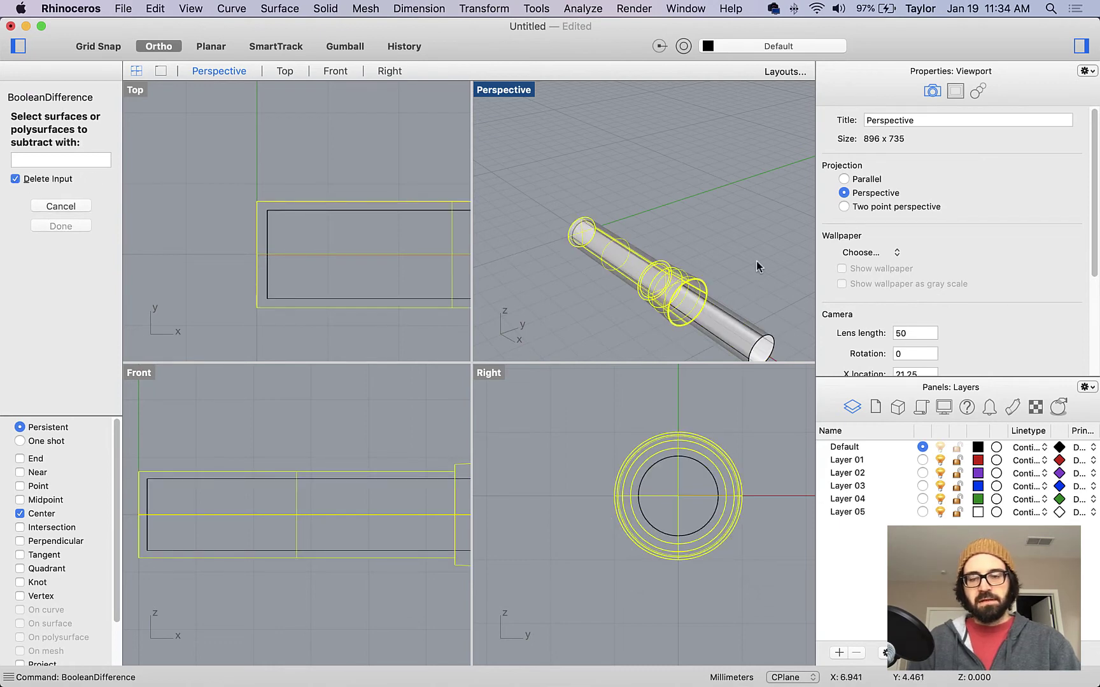
{"action": "left_click", "coordinate": [732, 320]}
{"action": "key", "text": "Return"}
{"action": "right_click_drag", "start_coordinate": [731, 334], "coordinate": [710, 319]}
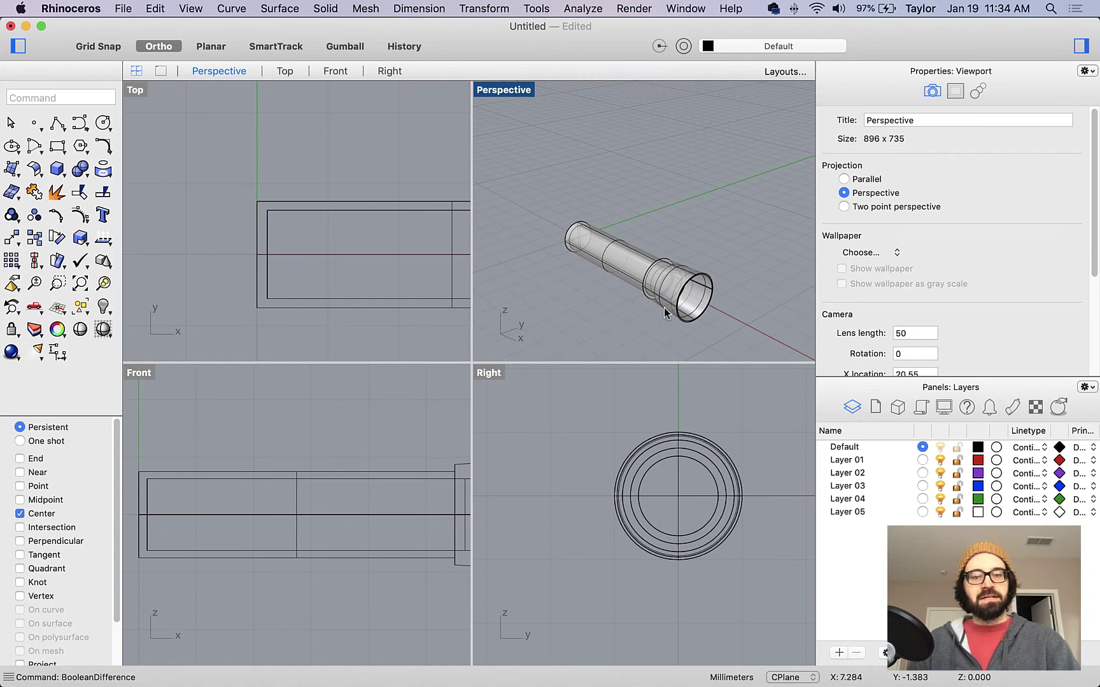
Step: Read the tutorial pages up to "Draw the lens" in Firefox, return to Rhinoceros and examine the inside of the reflector shield
{"action": "key", "text": "super+Tab"}
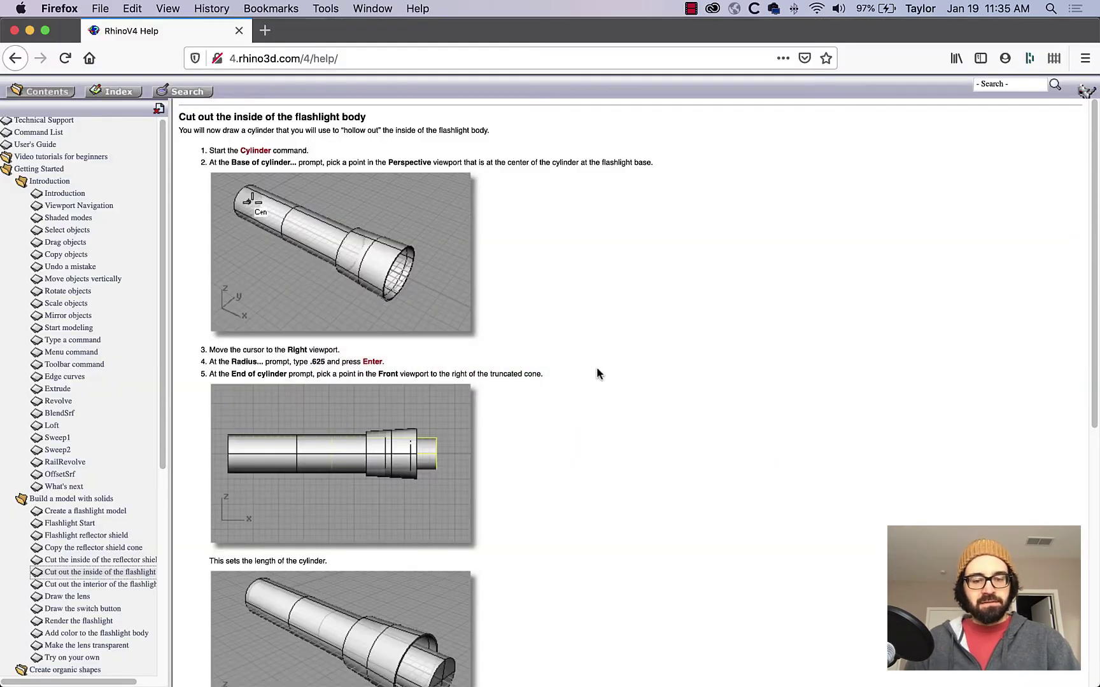
{"action": "scroll", "coordinate": [597, 368], "scroll_direction": "down", "scroll_amount": 7}
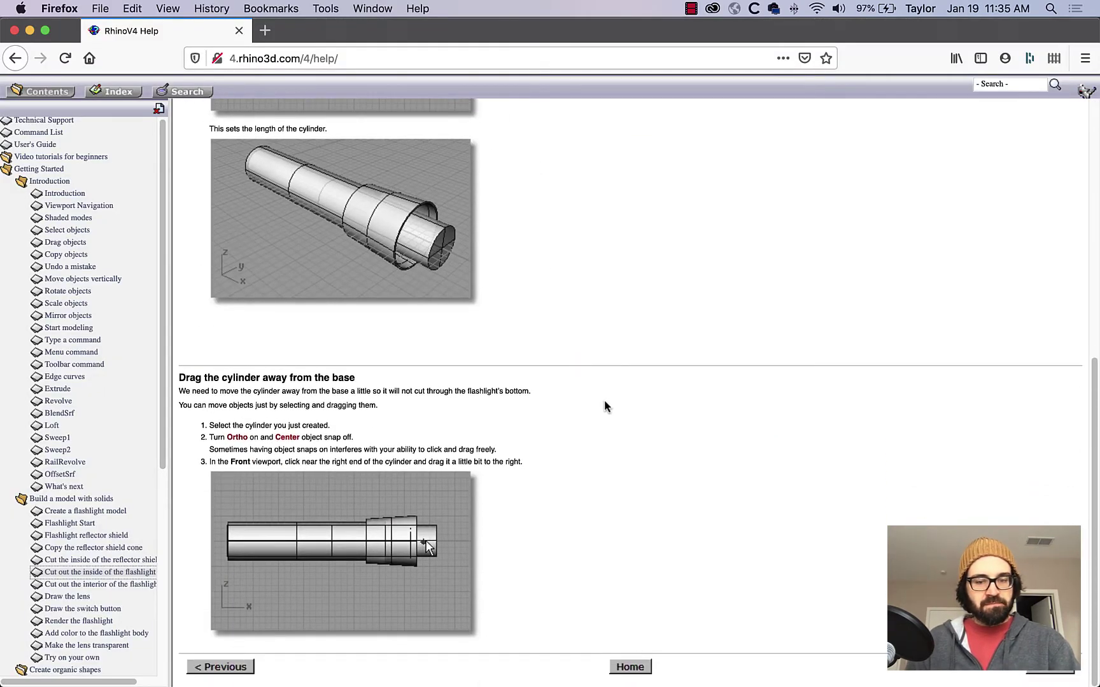
{"action": "left_click", "coordinate": [100, 584]}
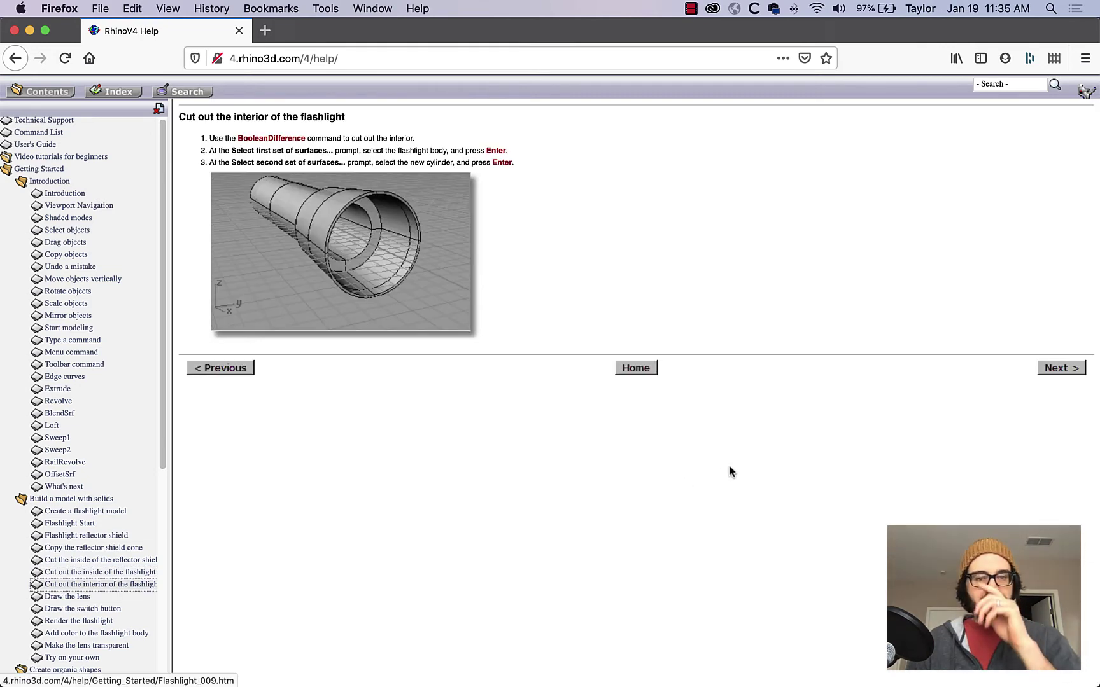
{"action": "left_click", "coordinate": [1059, 371]}
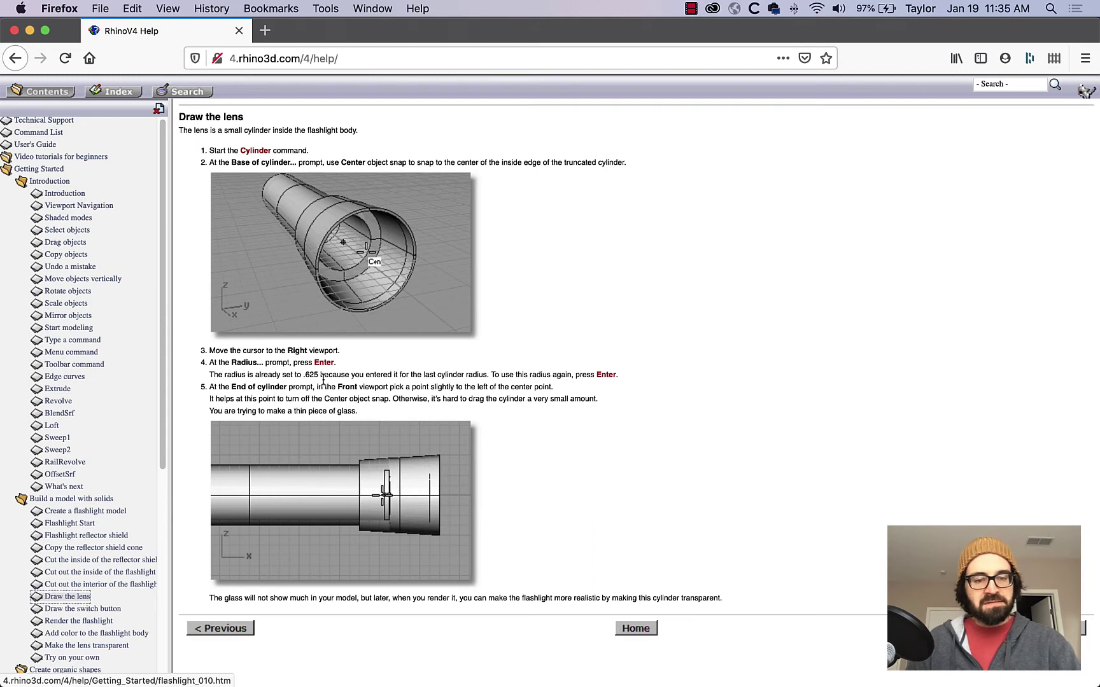
{"action": "left_click_drag", "start_coordinate": [304, 375], "coordinate": [318, 376]}
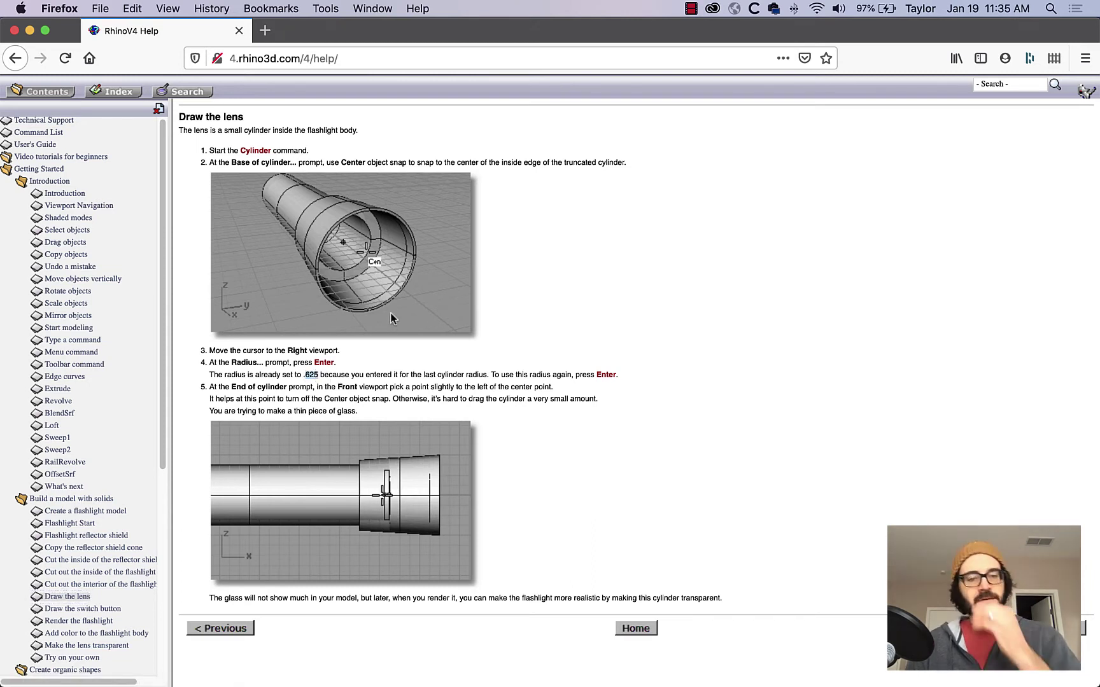
{"action": "key", "text": "super+Tab"}
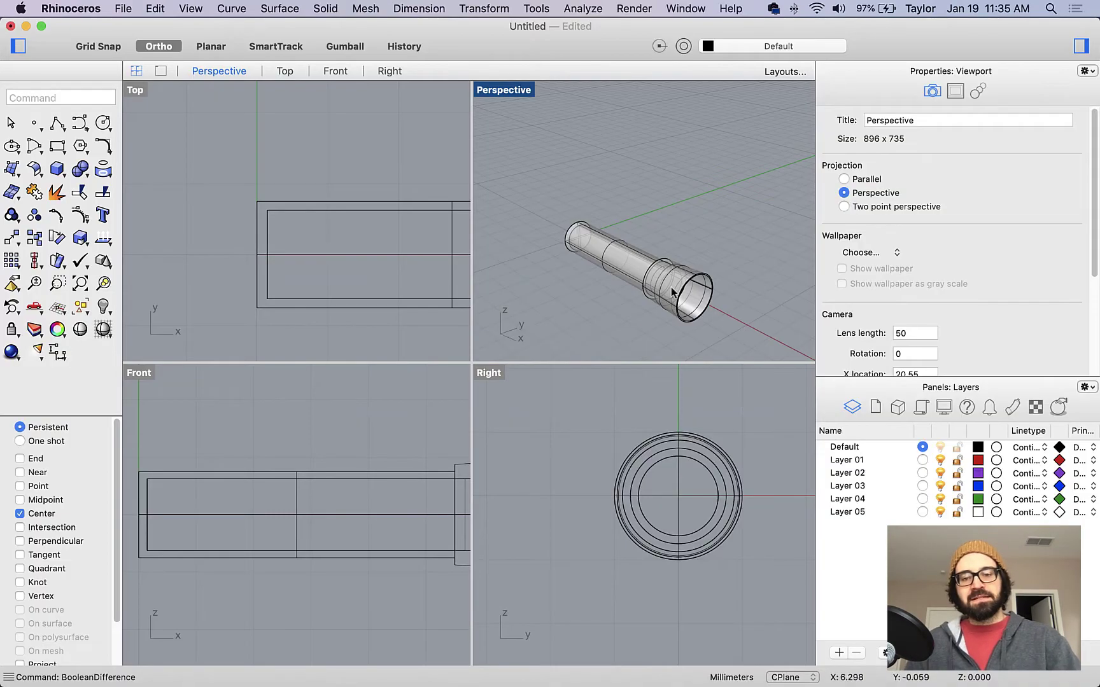
{"action": "right_click_drag", "start_coordinate": [670, 286], "coordinate": [630, 291]}
{"action": "scroll", "coordinate": [651, 299], "scroll_direction": "up", "scroll_amount": 5}
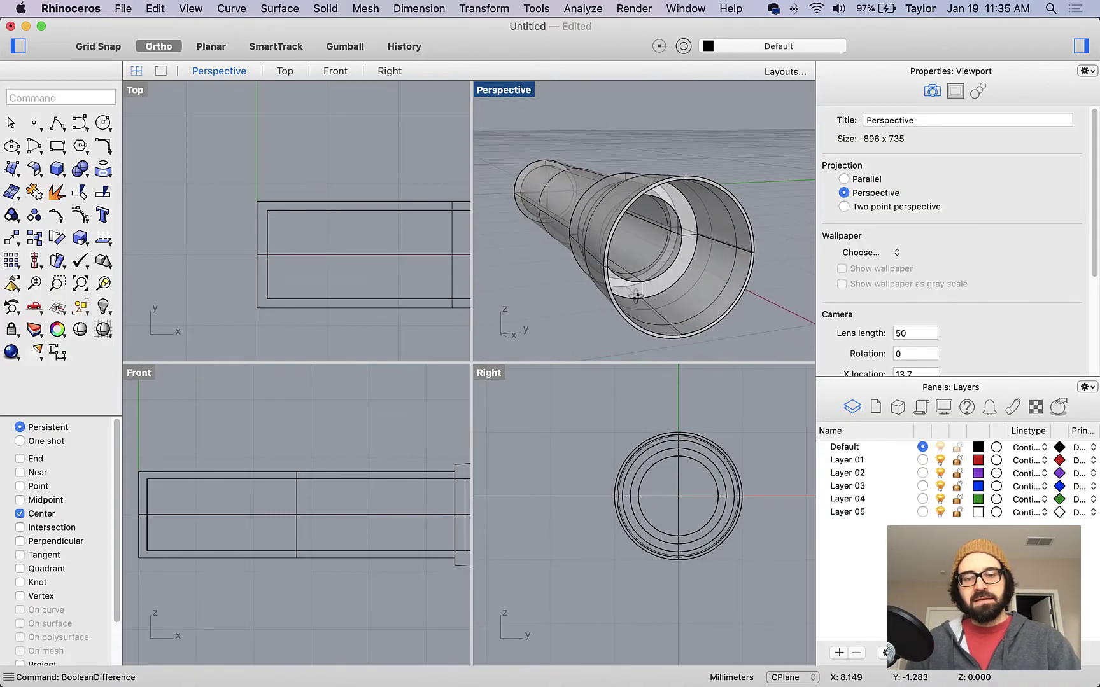
Step: Start the lens as a solid cylinder centred on the inside edge of the reflector shield, with a radius of 0.625 mm
{"action": "left_click", "coordinate": [52, 170]}
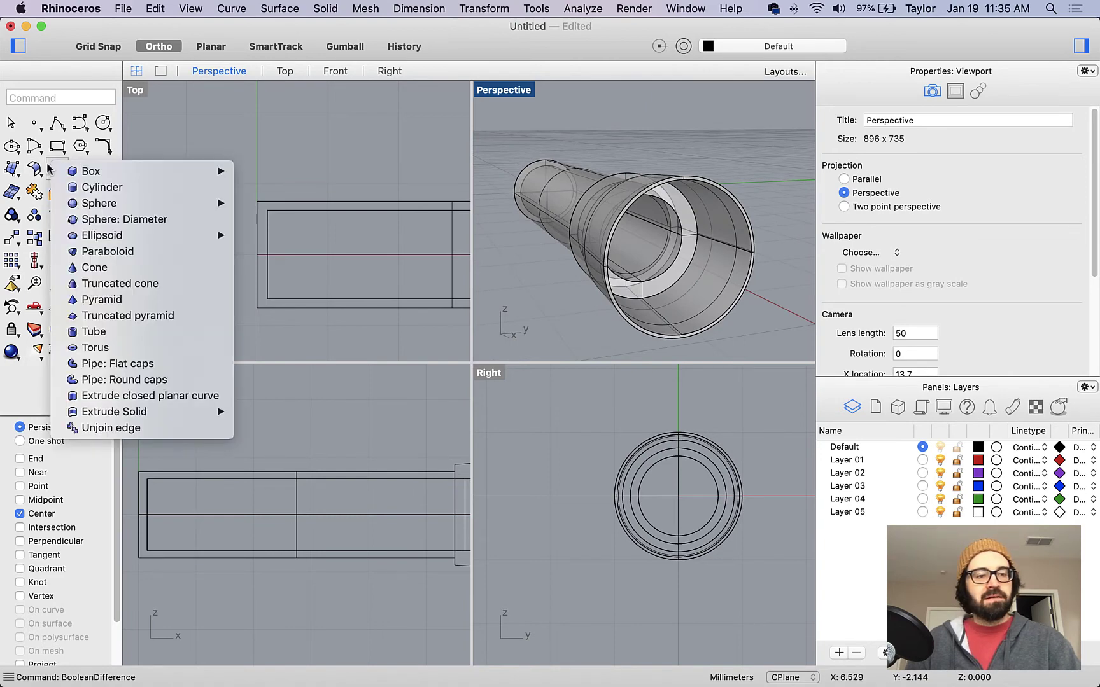
{"action": "left_click", "coordinate": [67, 186]}
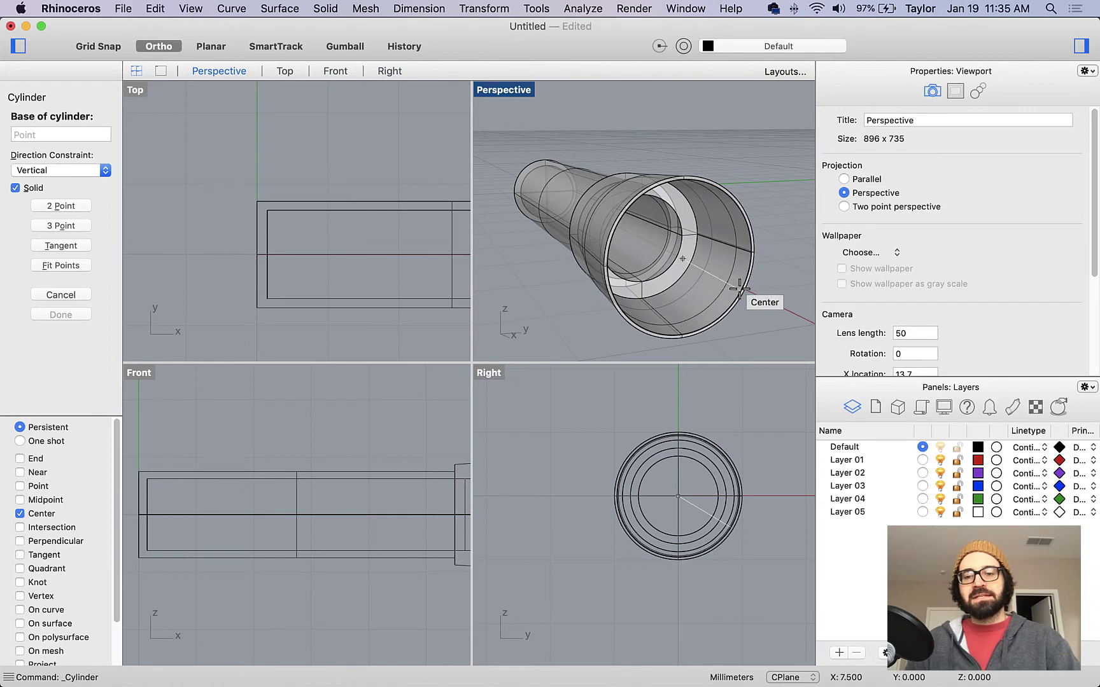
{"action": "mouse_move", "coordinate": [738, 291]}
{"action": "right_mouse_down"}
{"action": "mouse_move", "coordinate": [770, 304]}
{"action": "mouse_move", "coordinate": [731, 295]}
{"action": "mouse_move", "coordinate": [727, 277]}
{"action": "mouse_move", "coordinate": [750, 295]}
{"action": "right_mouse_up"}
{"action": "left_click", "coordinate": [690, 257]}
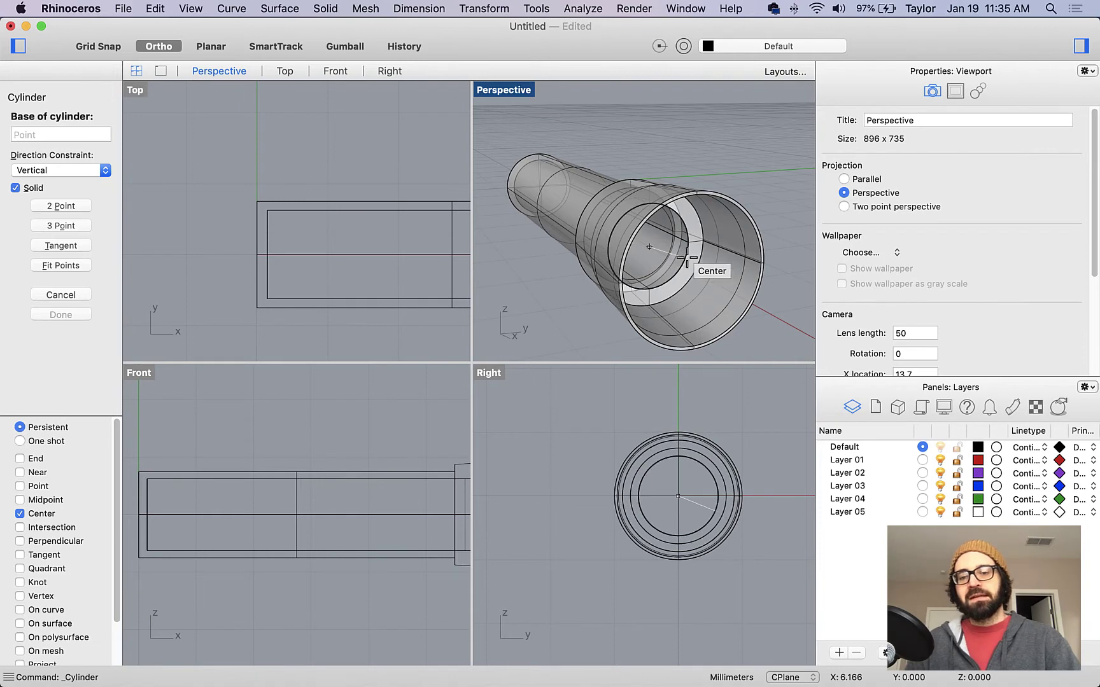
{"action": "right_click_drag", "start_coordinate": [688, 258], "coordinate": [678, 261]}
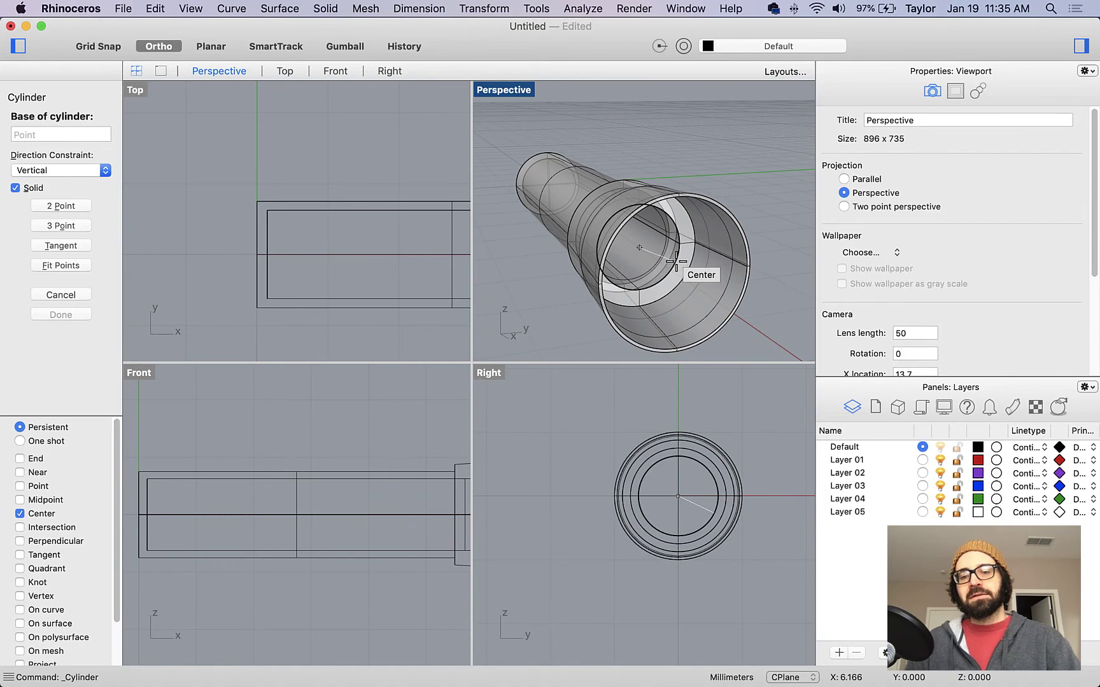
{"action": "left_click", "coordinate": [676, 262]}
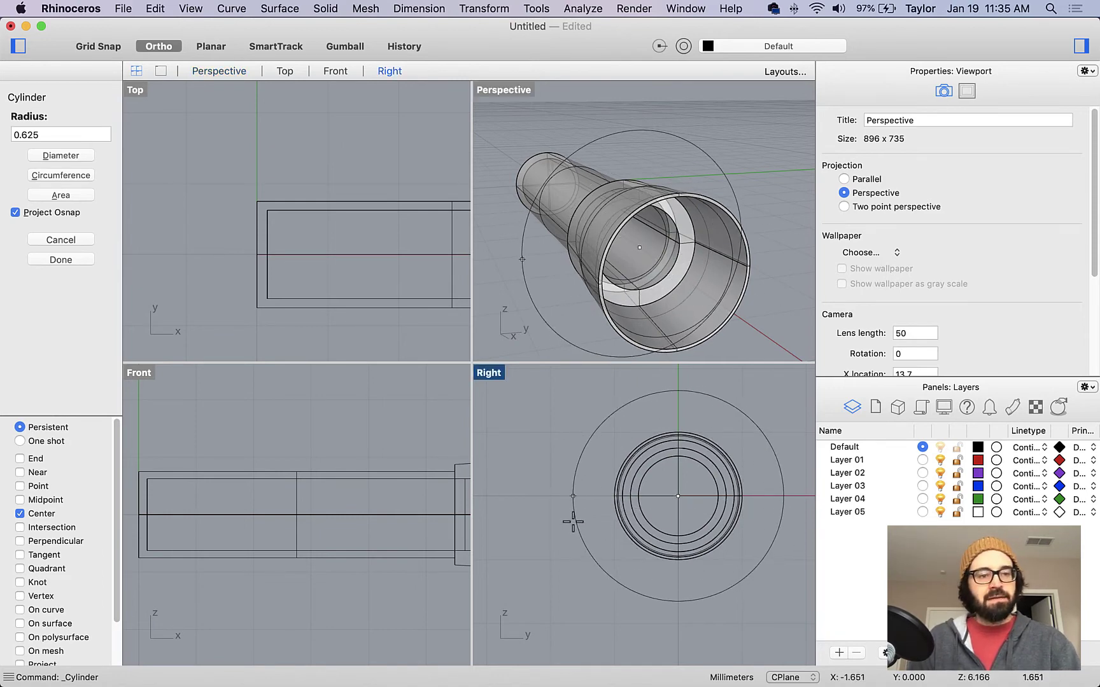
{"action": "type", "text": ".625"}
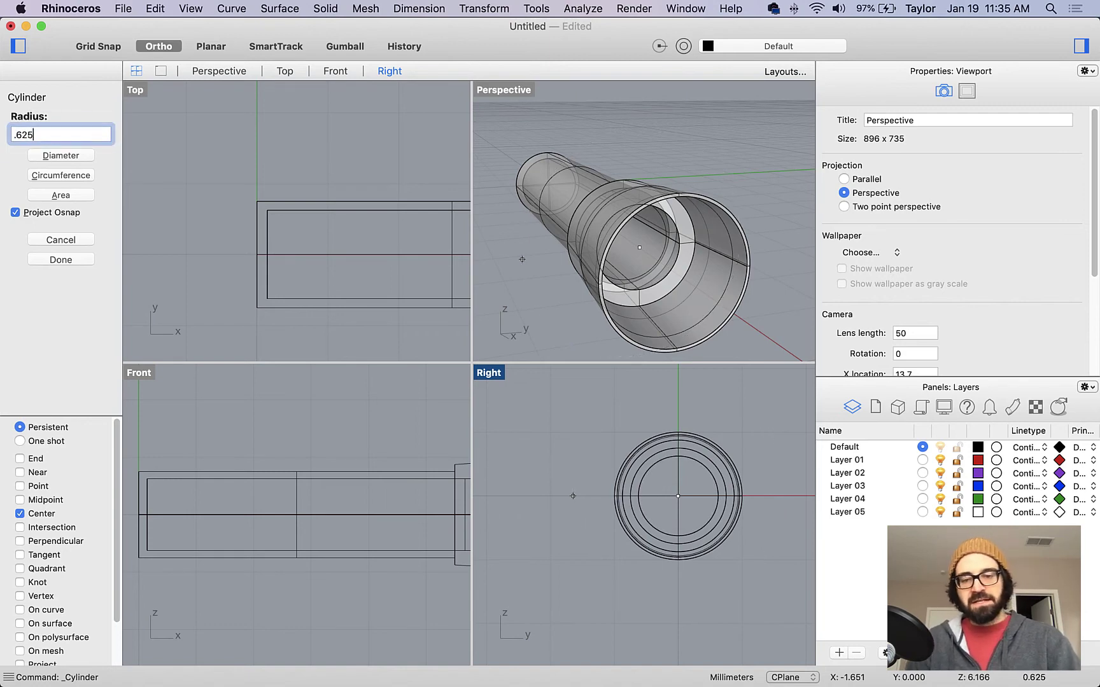
{"action": "key", "text": "Return"}
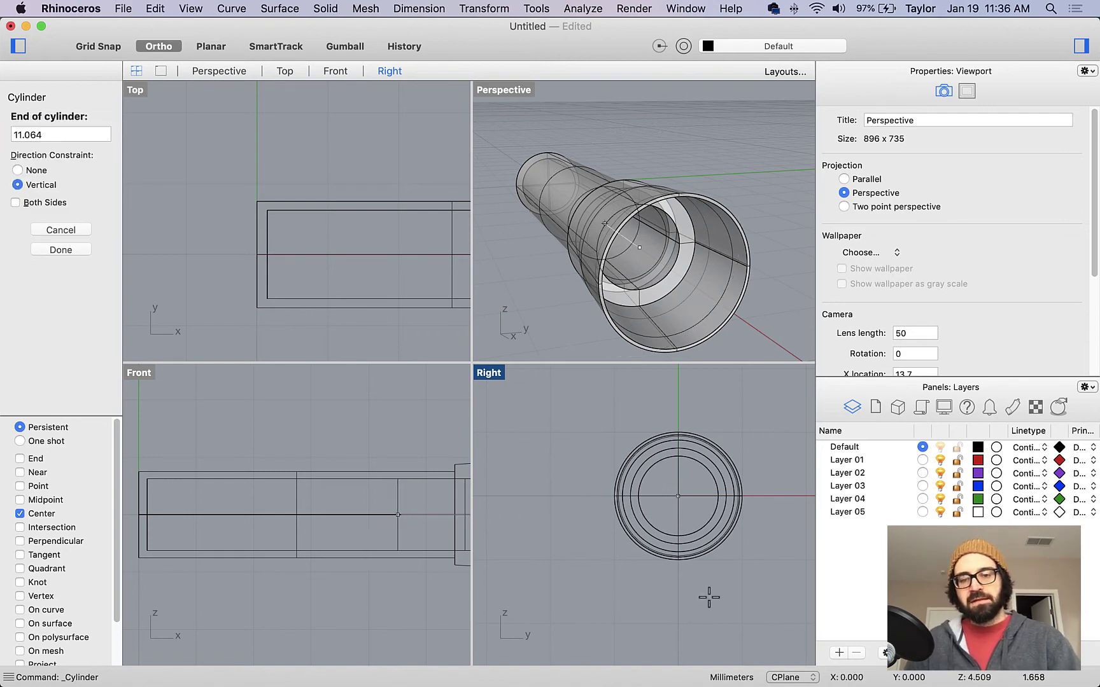
Step: Place the lens cylinder's end in the Front viewport about 0.19 mm from its base, toward the flashlight's closed end
{"action": "scroll", "coordinate": [349, 591], "scroll_direction": "down", "scroll_amount": 2}
{"action": "scroll", "coordinate": [349, 590], "scroll_direction": "up", "scroll_amount": 6}
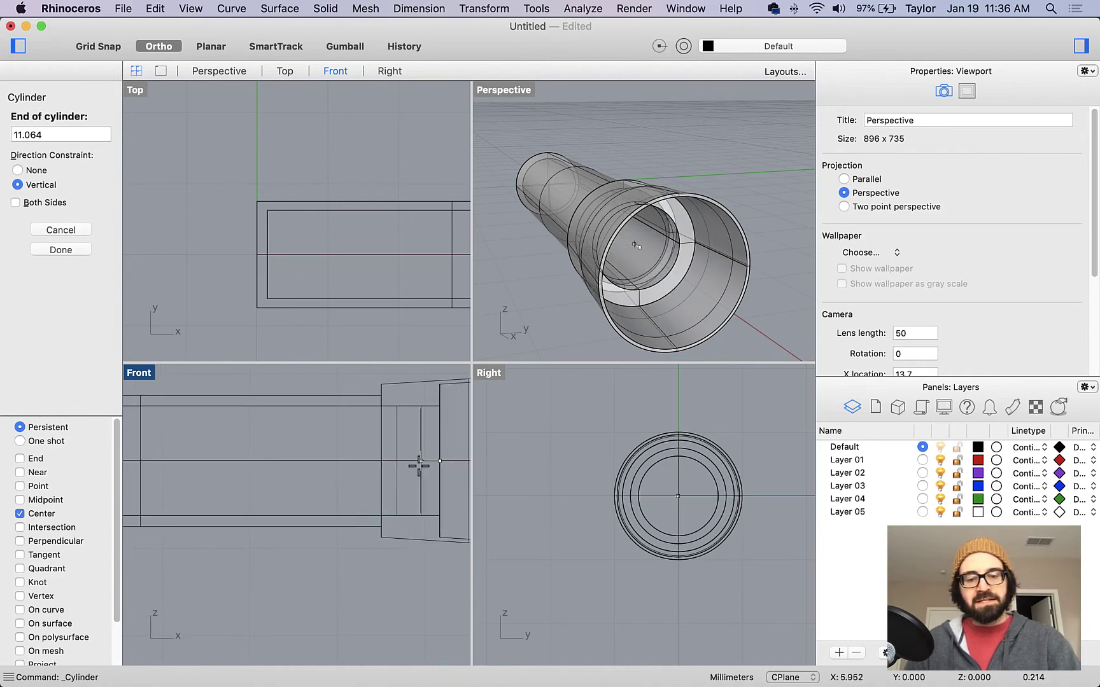
{"action": "scroll", "coordinate": [346, 479], "scroll_direction": "down", "scroll_amount": 2}
{"action": "scroll", "coordinate": [346, 479], "scroll_direction": "down", "scroll_amount": 1}
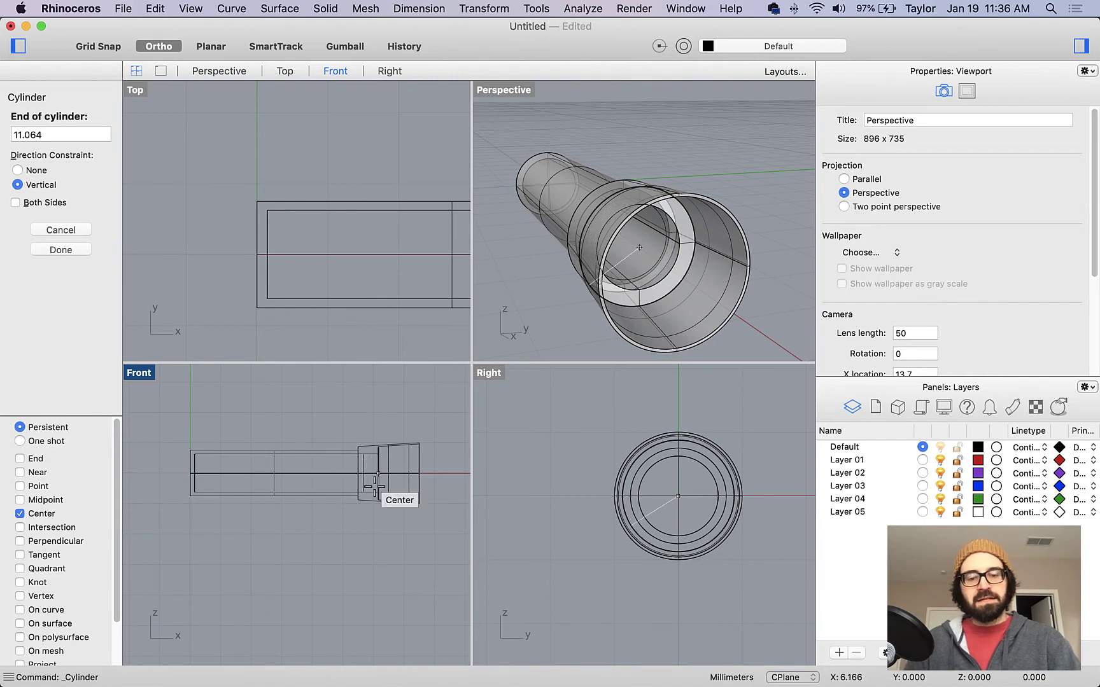
{"action": "scroll", "coordinate": [363, 482], "scroll_direction": "up", "scroll_amount": 3}
{"action": "key", "text": "super+Tab"}
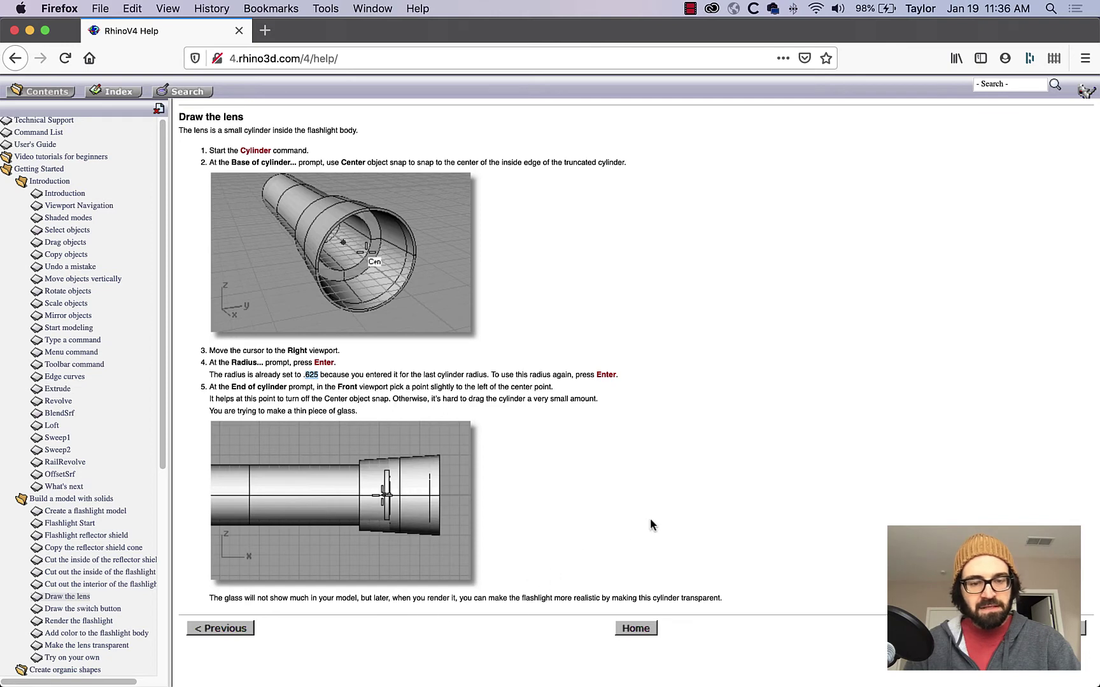
{"action": "key", "text": "super+Tab"}
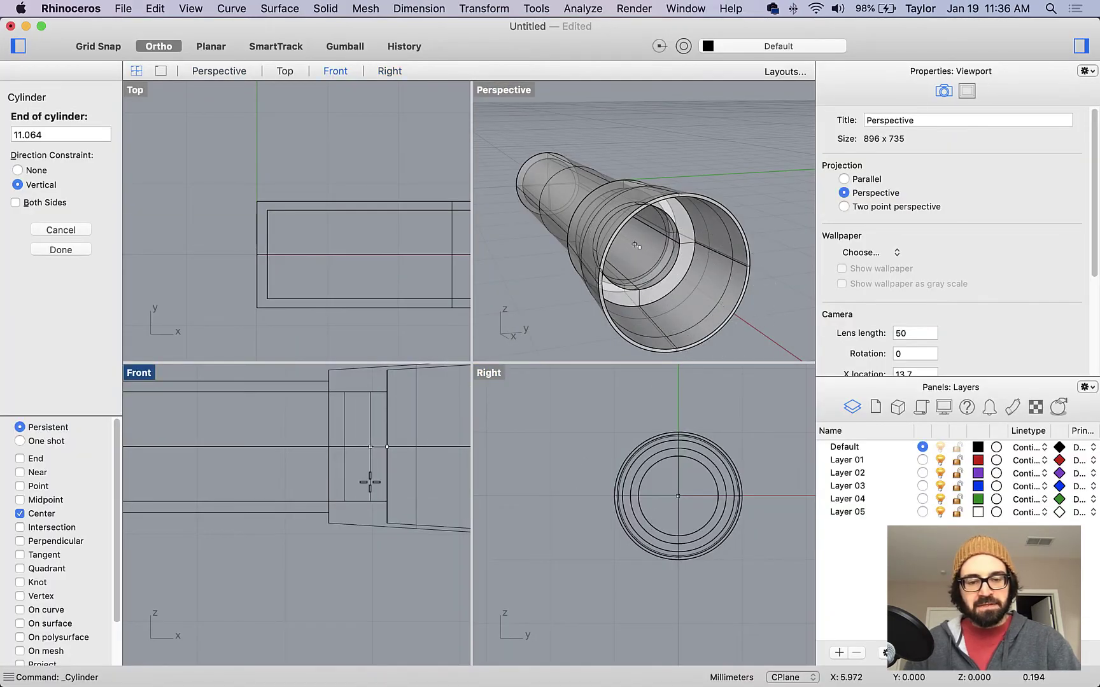
{"action": "left_click", "coordinate": [370, 488]}
Step: Examine the lens inside the flashlight, read the "Draw the switch button" tutorial page in Firefox and return to Rhinoceros
{"action": "left_click", "coordinate": [629, 265]}
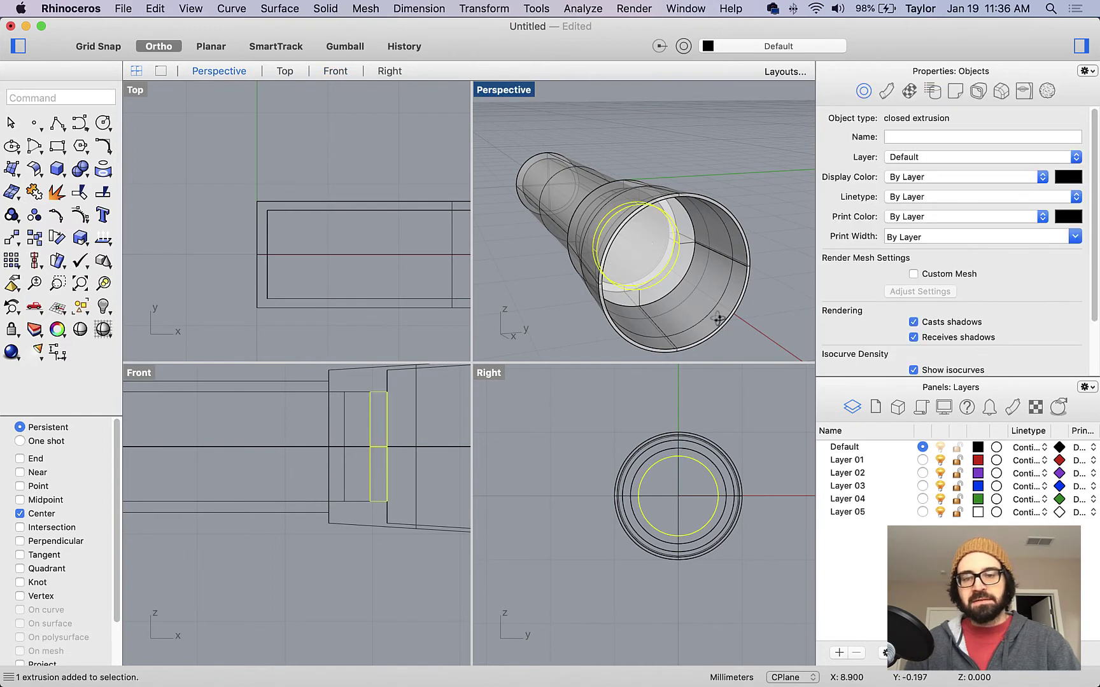
{"action": "right_click_drag", "start_coordinate": [716, 319], "coordinate": [742, 311]}
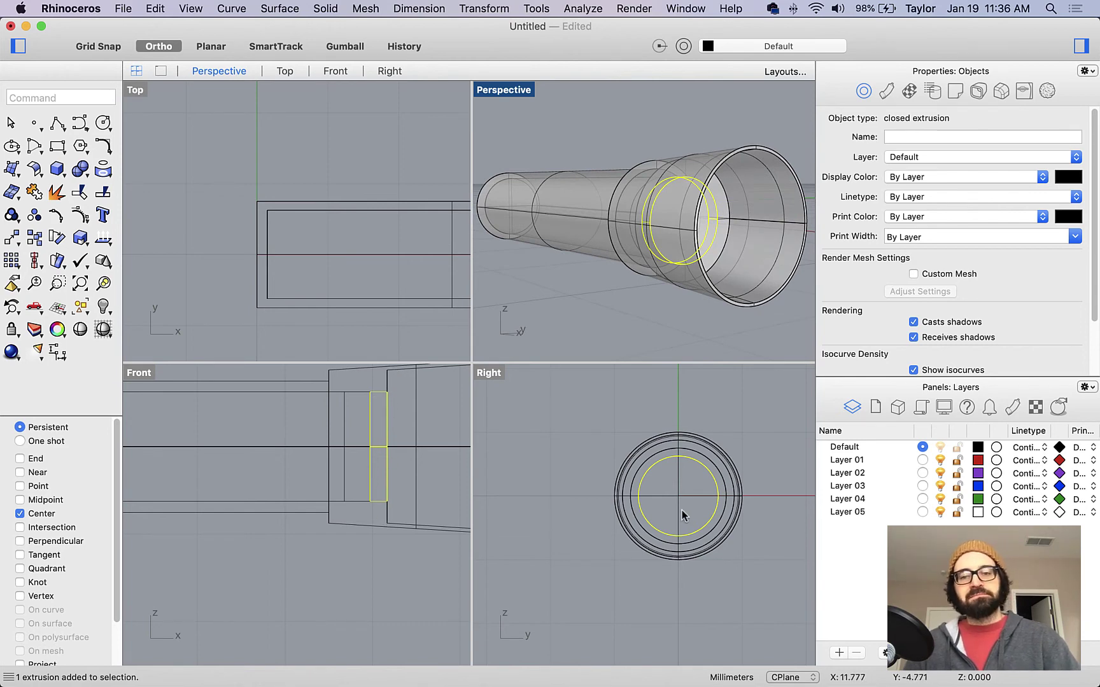
{"action": "key", "text": "super+Tab"}
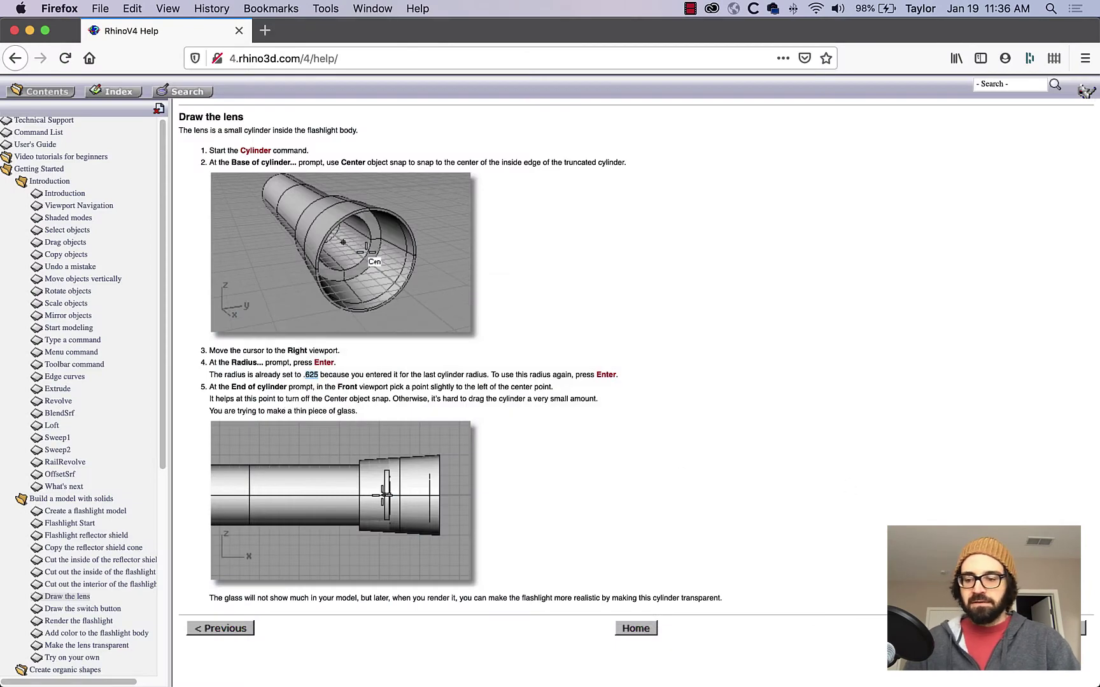
{"action": "left_click", "coordinate": [83, 609]}
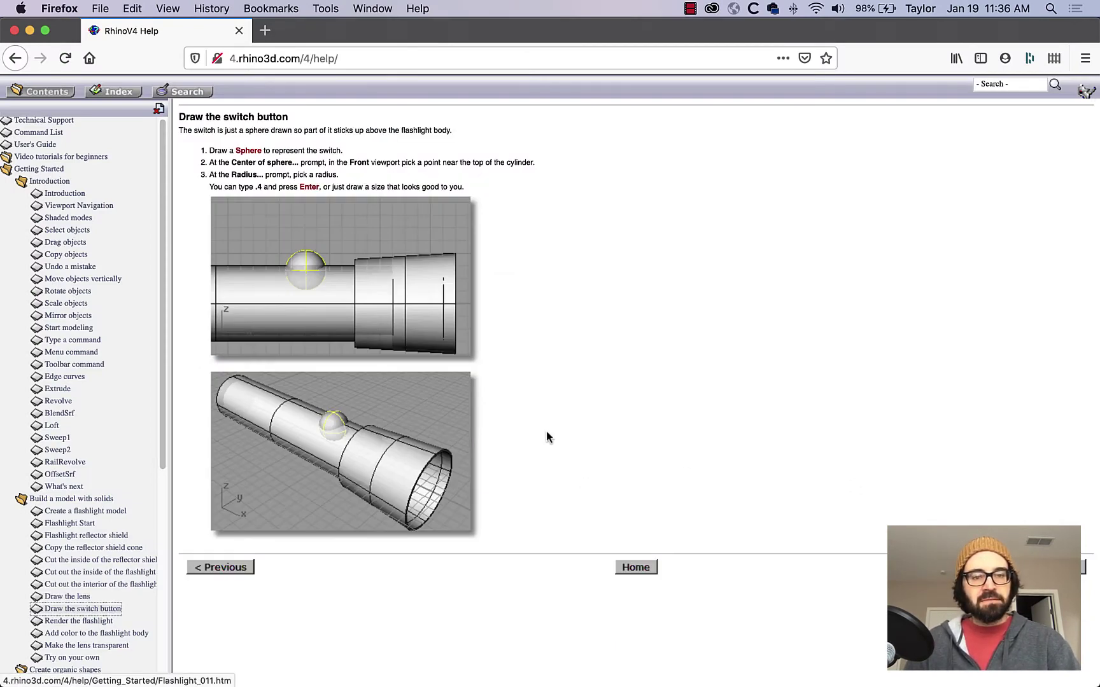
{"action": "key", "text": "super+Tab"}
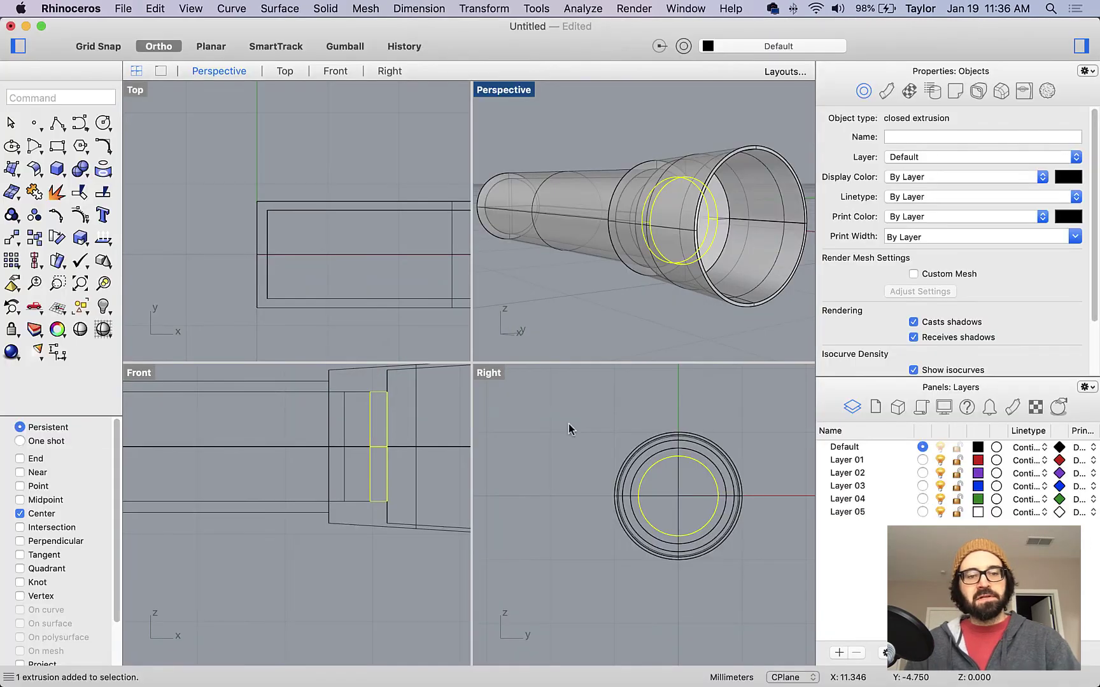
Step: Draw a sphere of radius 0.4 mm in the Top viewport, beside the flashlight body, as the switch button
{"action": "scroll", "coordinate": [159, 286], "scroll_direction": "down", "scroll_amount": 5}
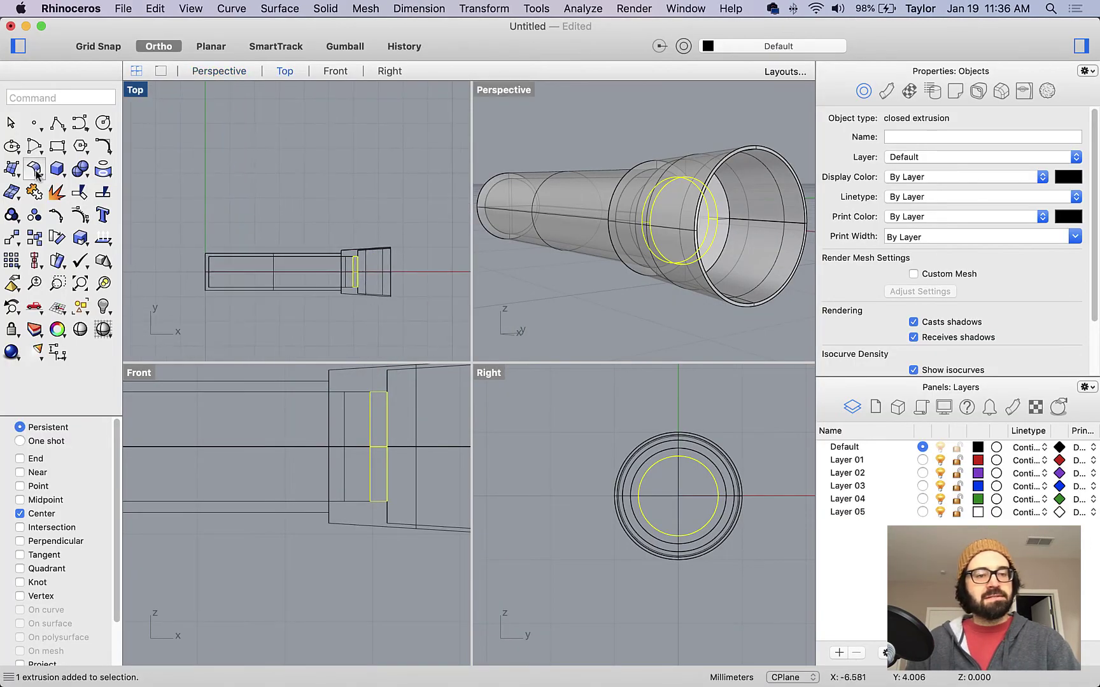
{"action": "left_click", "coordinate": [76, 177]}
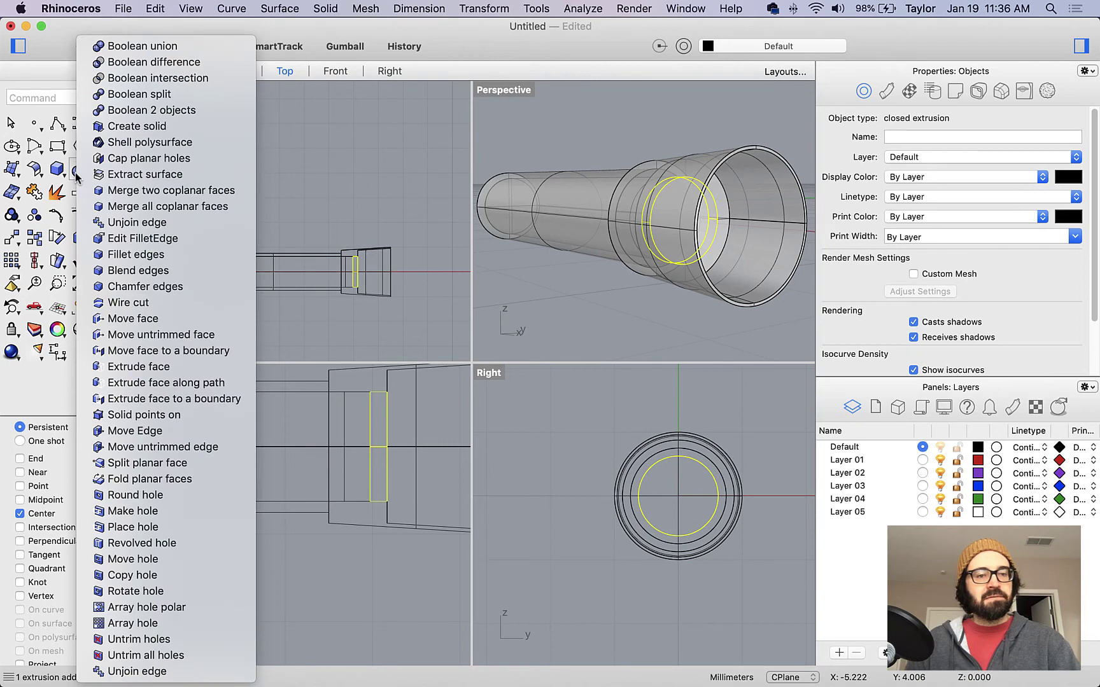
{"action": "left_click", "coordinate": [62, 171]}
{"action": "left_click", "coordinate": [61, 169]}
{"action": "mouse_move", "coordinate": [71, 185]}
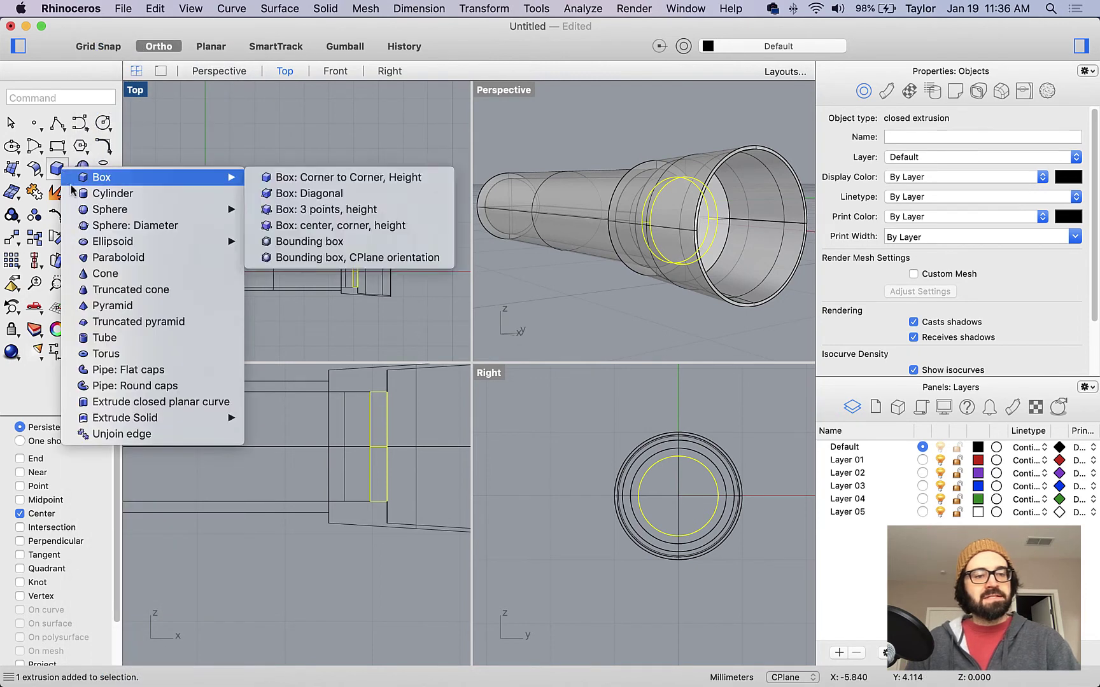
{"action": "mouse_move", "coordinate": [109, 209]}
{"action": "left_click", "coordinate": [280, 209]}
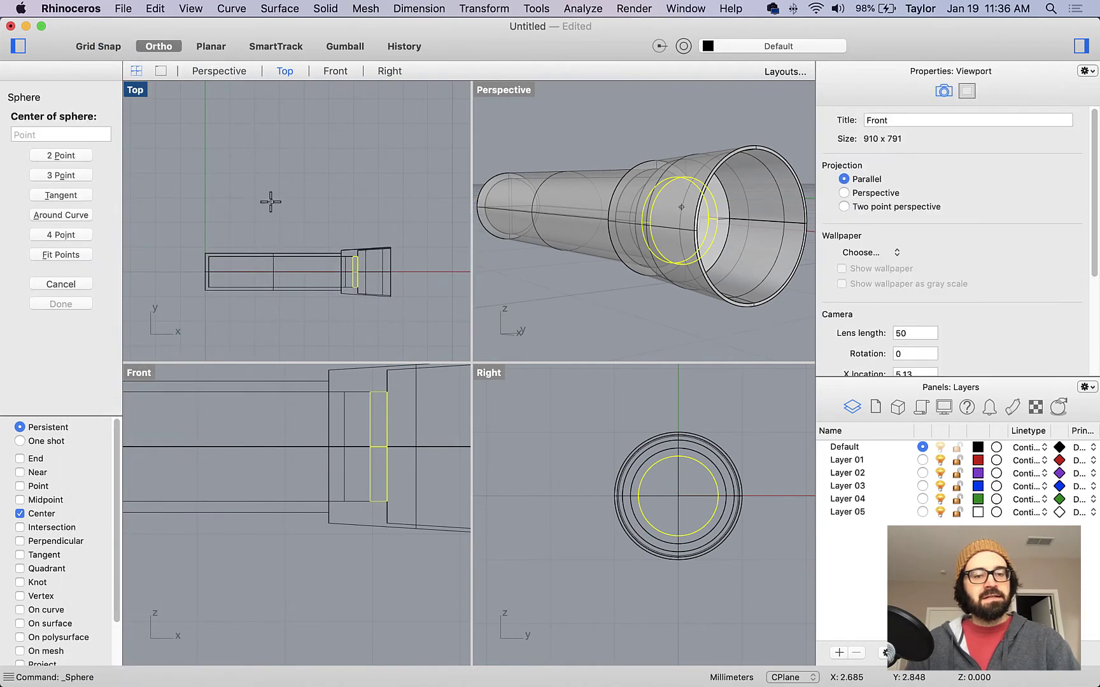
{"action": "left_click", "coordinate": [282, 225]}
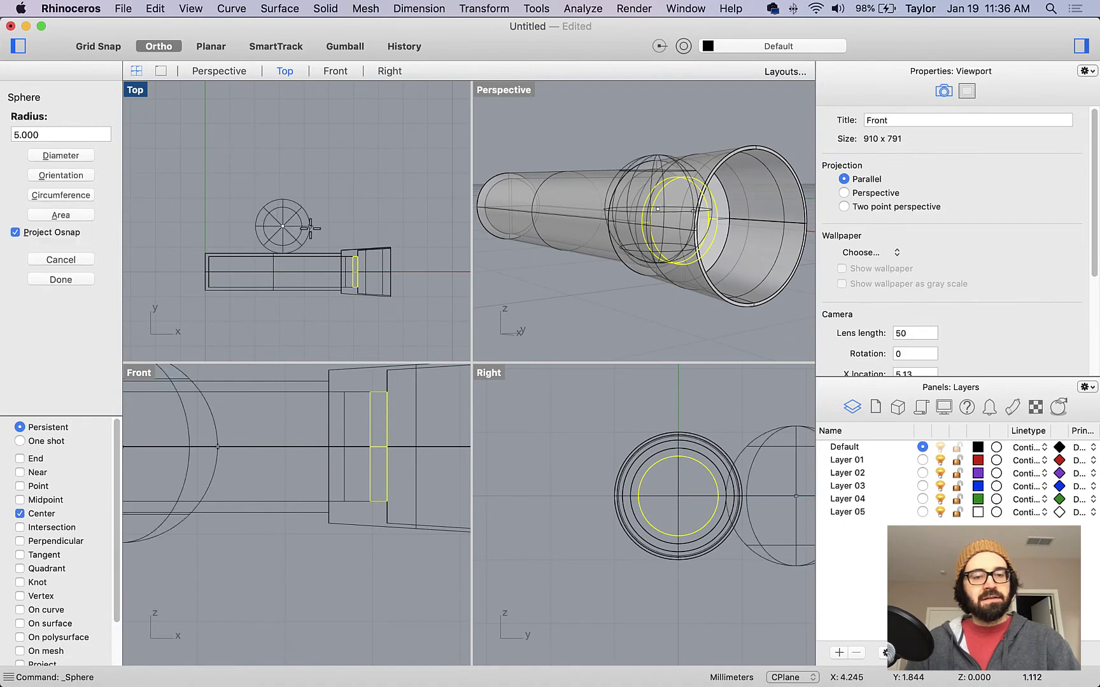
{"action": "type", "text": ".4"}
{"action": "key", "text": "Return"}
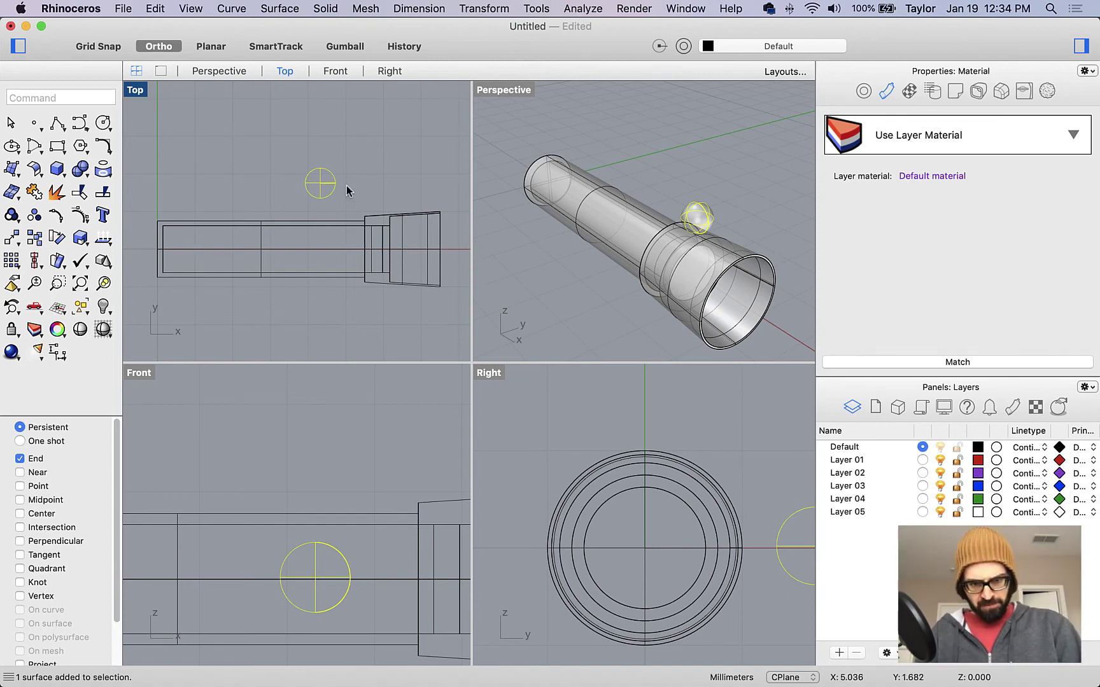
Step: Align the sphere by Horiz Center to the flashlight's axis in the Top viewport, using the Center object snap instead of End
{"action": "type", "text": "all"}
{"action": "type", "text": "gn"}
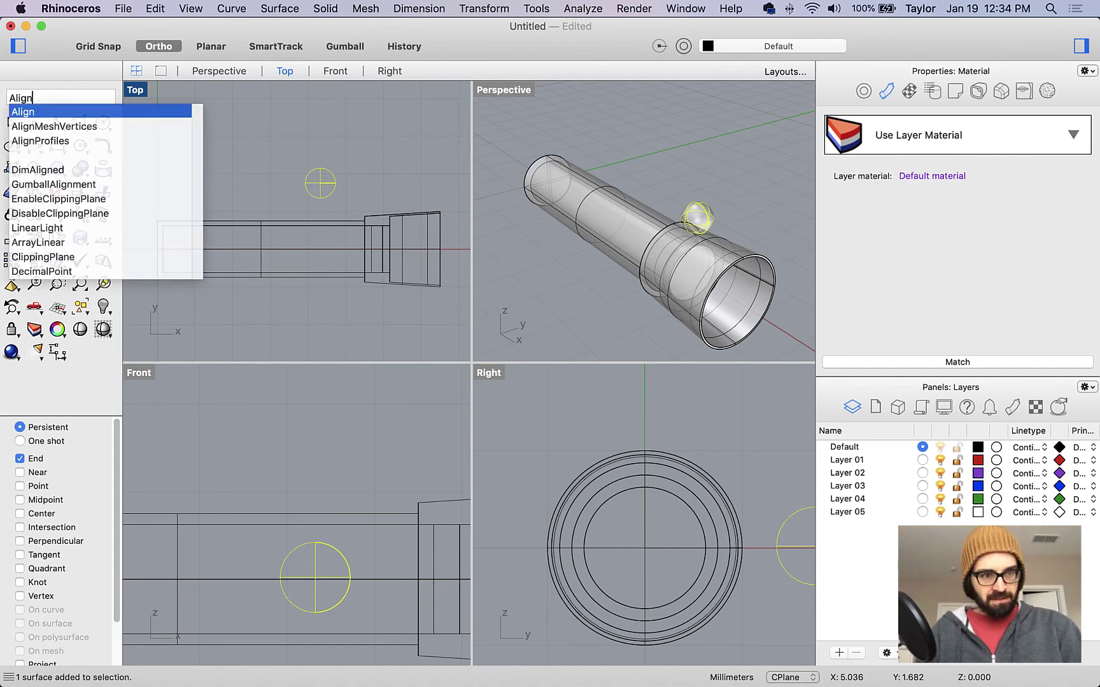
{"action": "key", "text": "Return"}
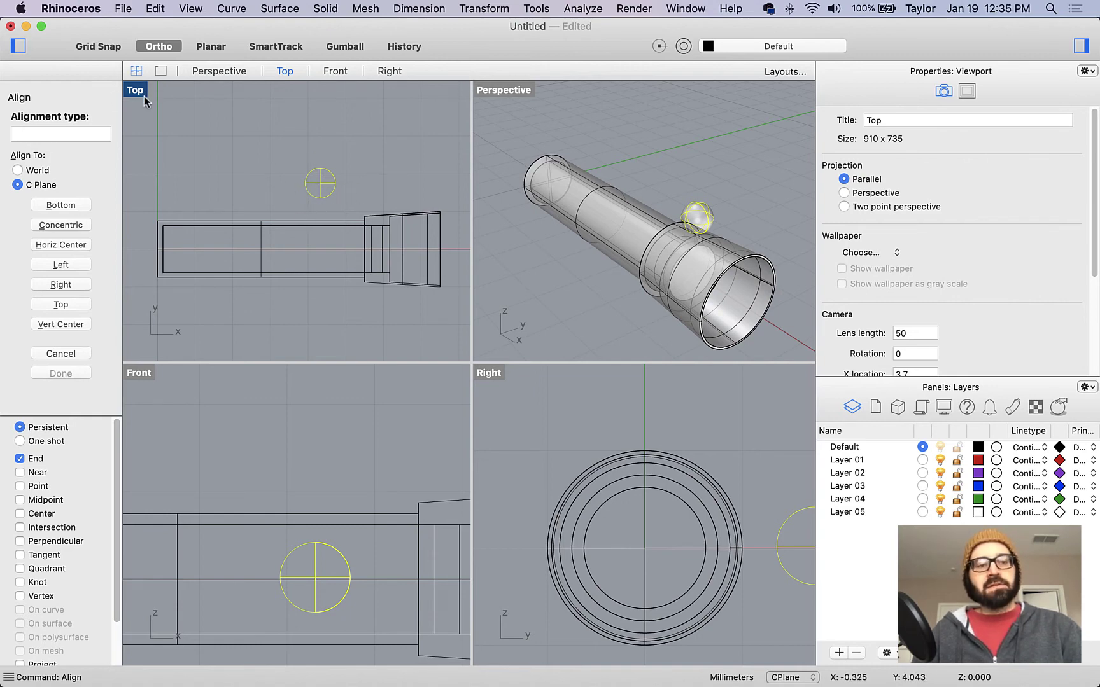
{"action": "left_click", "coordinate": [75, 244]}
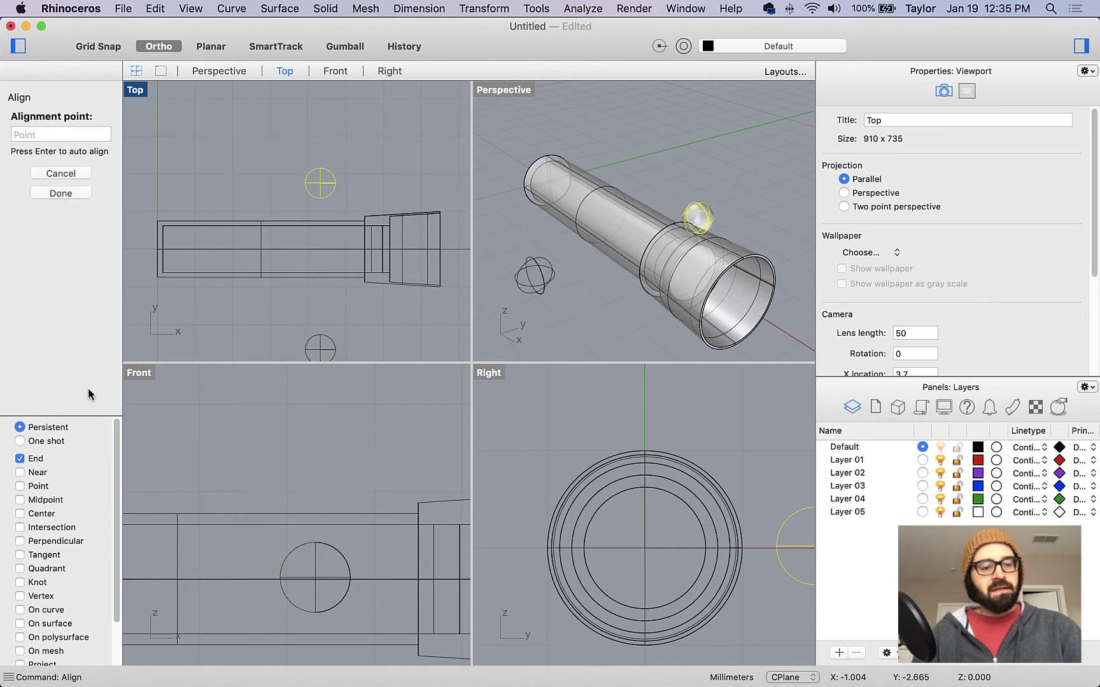
{"action": "left_click", "coordinate": [36, 459]}
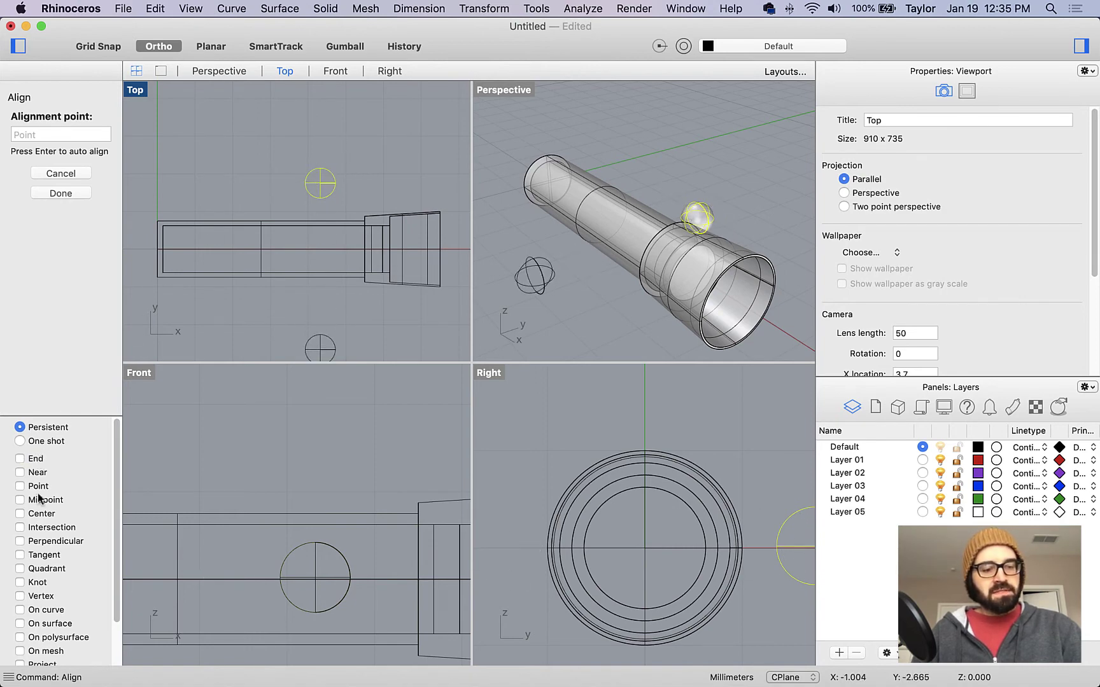
{"action": "left_click", "coordinate": [39, 514]}
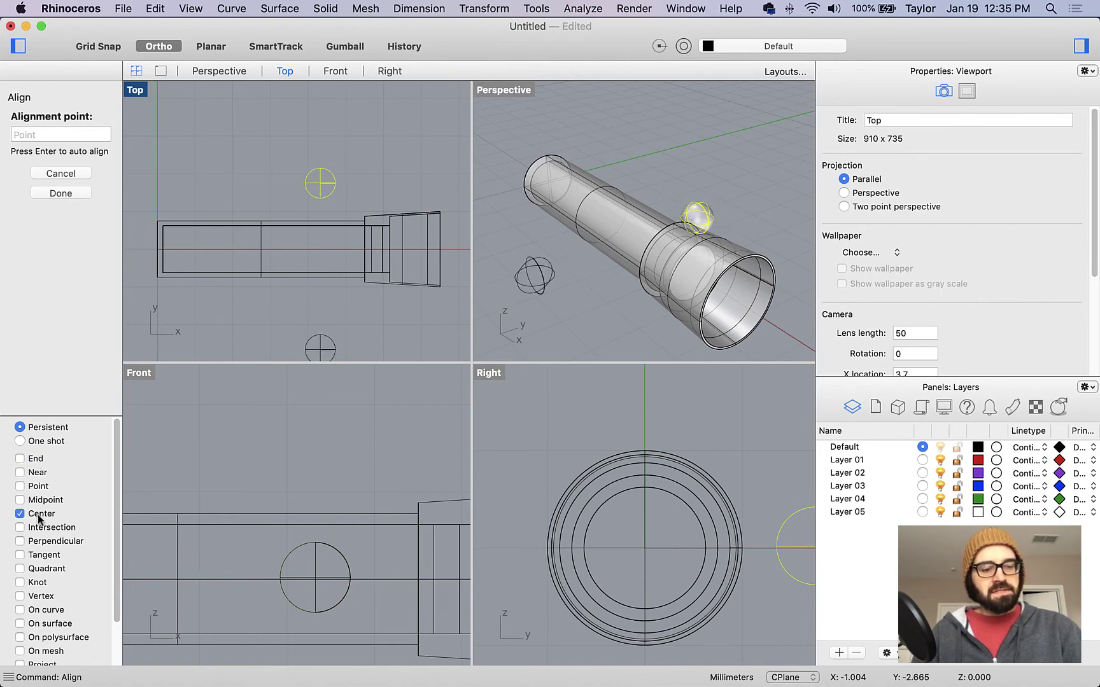
{"action": "left_click", "coordinate": [163, 256]}
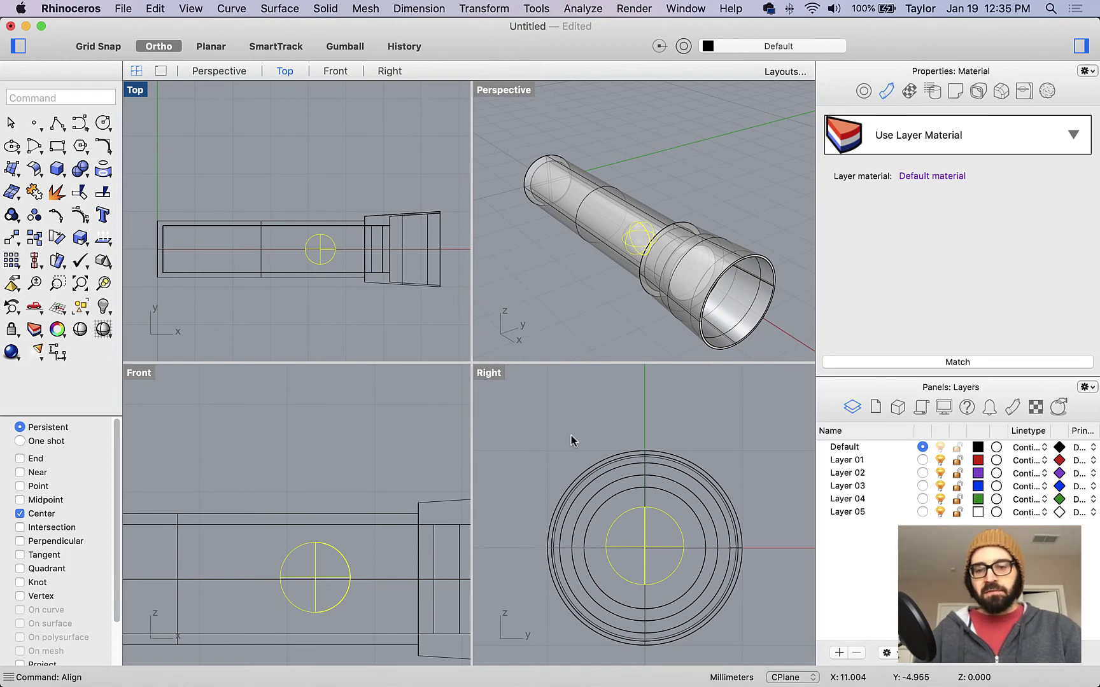
{"action": "mouse_move", "coordinate": [654, 314]}
{"action": "right_mouse_down"}
{"action": "mouse_move", "coordinate": [607, 275]}
{"action": "mouse_move", "coordinate": [637, 303]}
{"action": "right_mouse_up"}
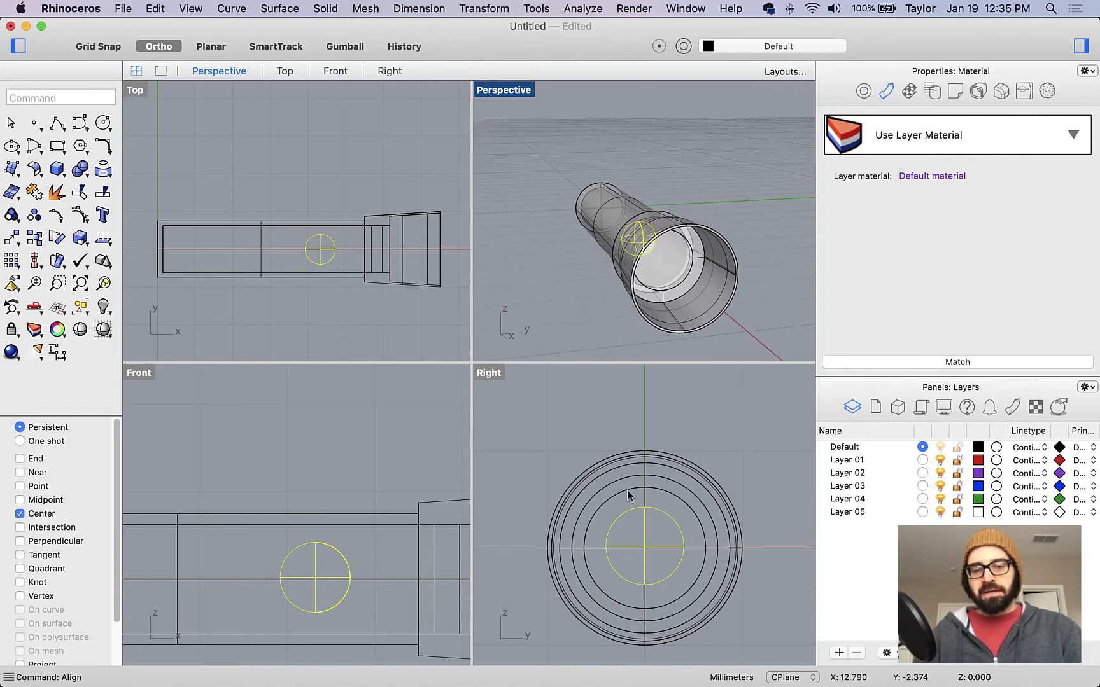
Step: Align the sphere by Horiz Center in the Front viewport to the top quadrant of the body's end, using the Quadrant snap instead of Center
{"action": "right_click", "coordinate": [614, 519]}
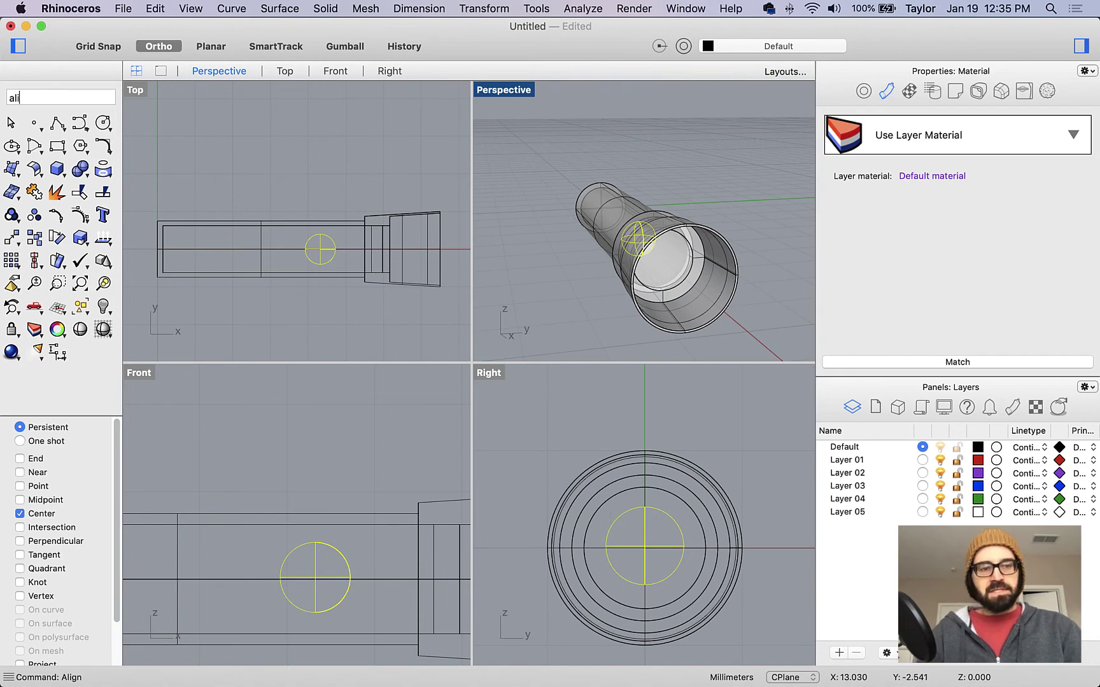
{"action": "type", "text": "t"}
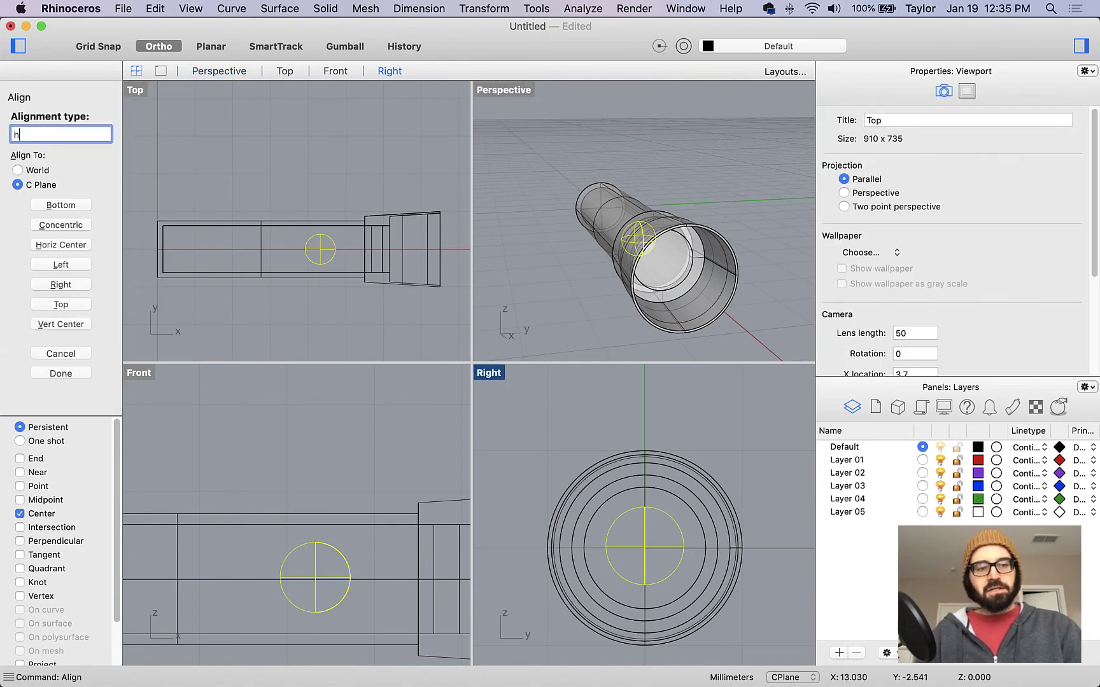
{"action": "key", "text": "Return"}
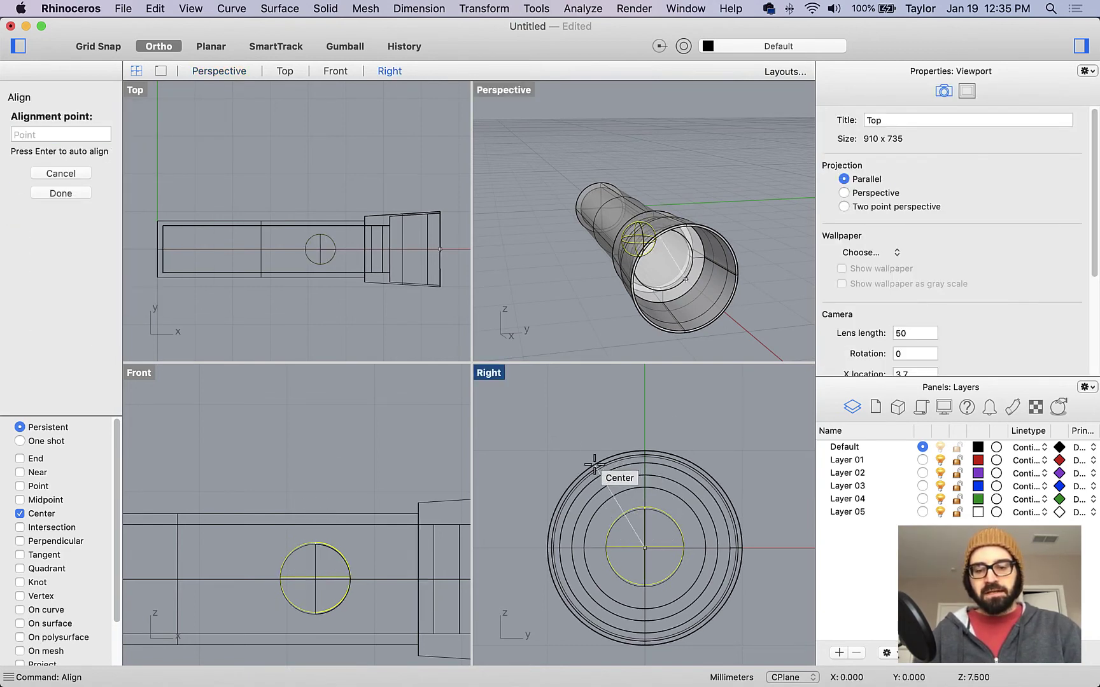
{"action": "right_click_drag", "start_coordinate": [571, 306], "coordinate": [612, 329]}
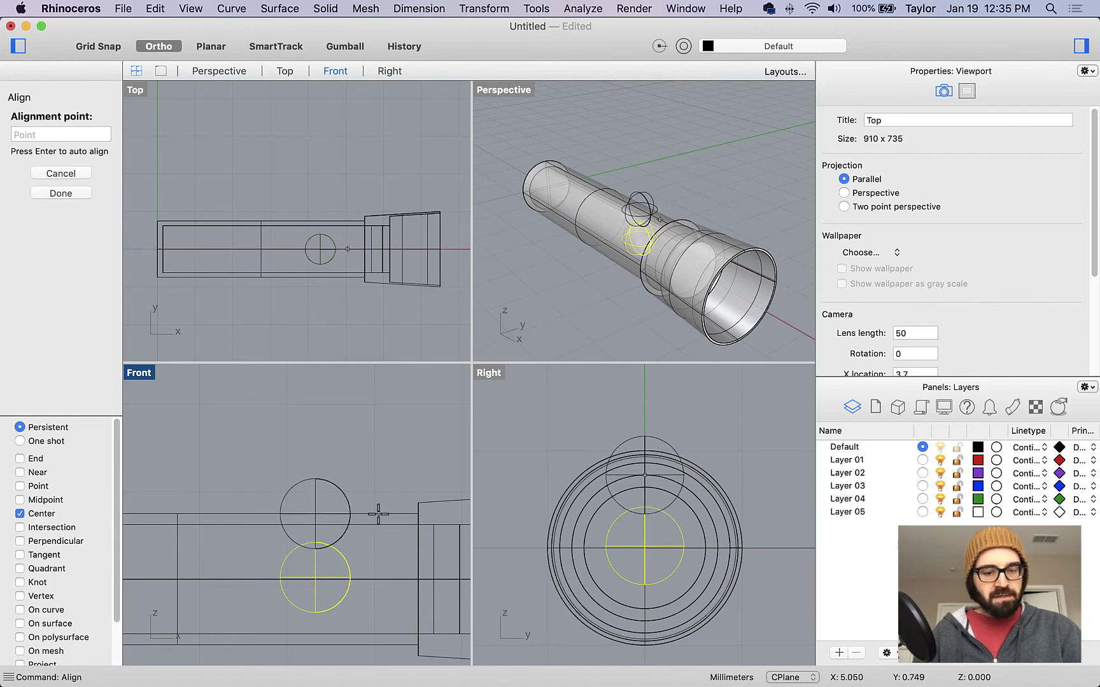
{"action": "left_click", "coordinate": [19, 513]}
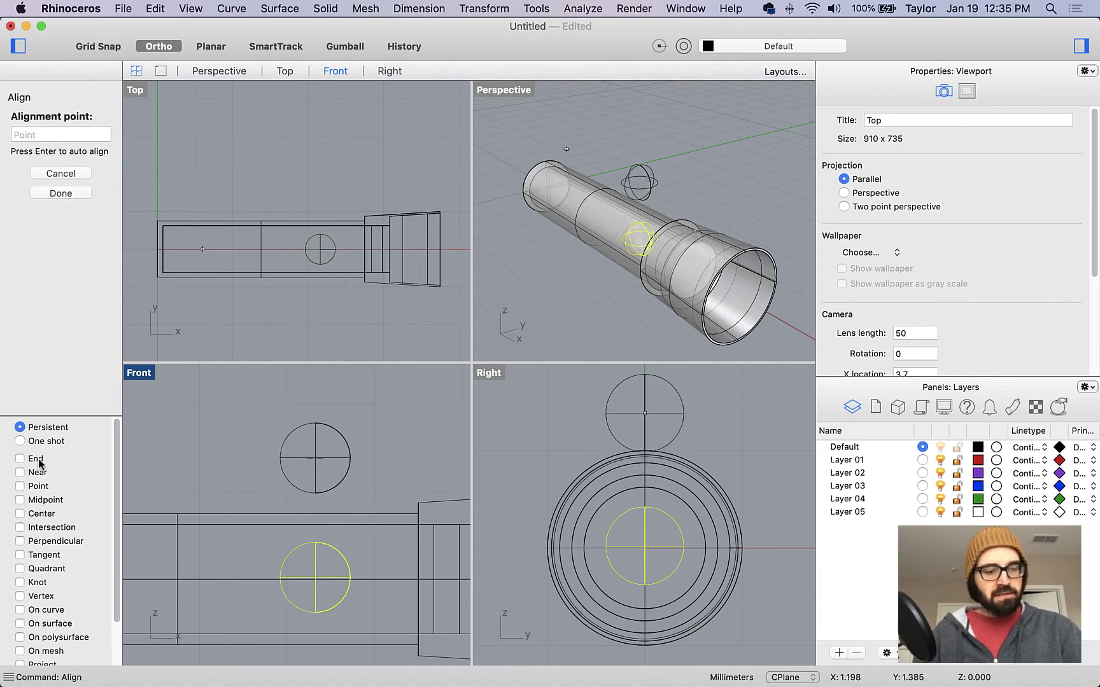
{"action": "left_click", "coordinate": [35, 569]}
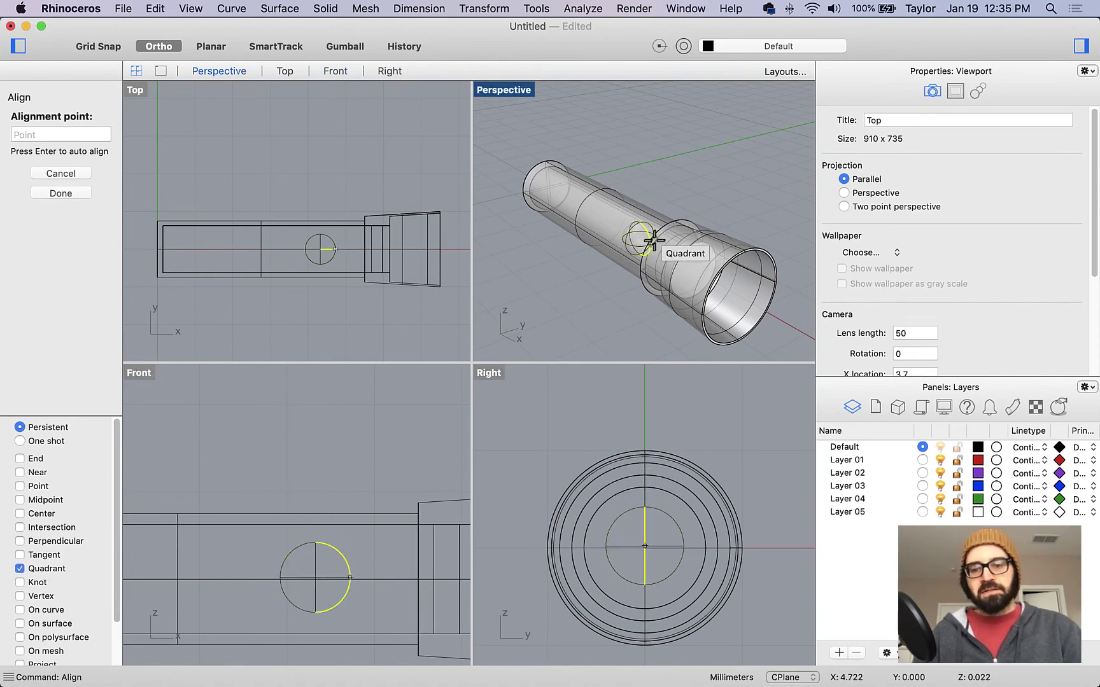
{"action": "scroll", "coordinate": [700, 238], "scroll_direction": "up", "scroll_amount": 5}
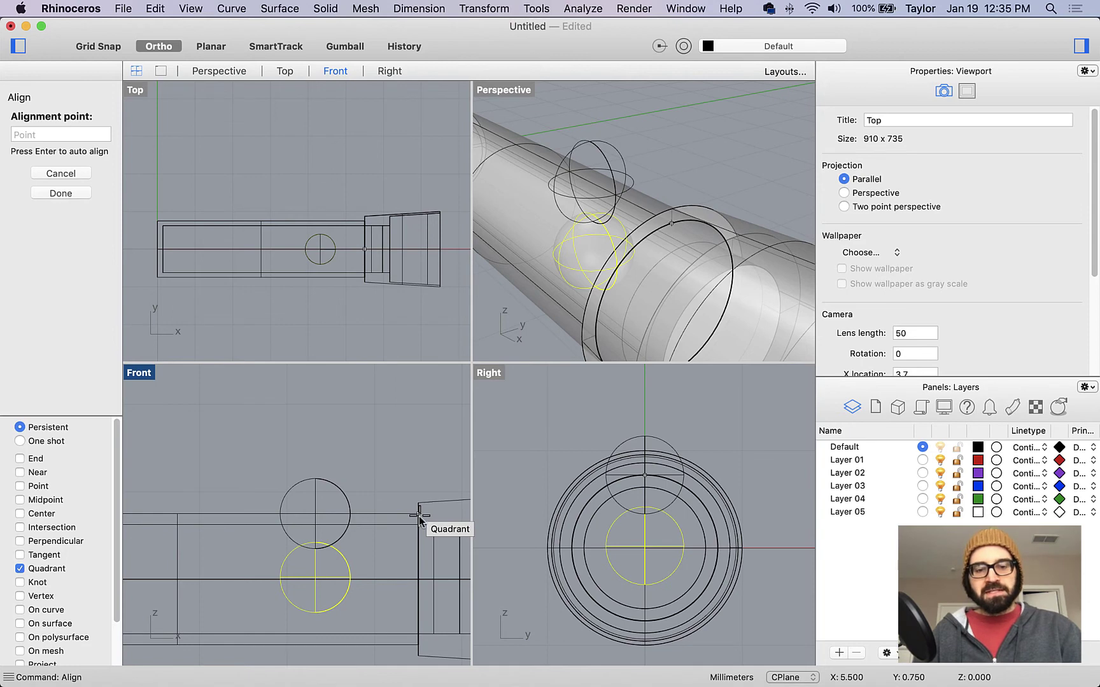
{"action": "left_click", "coordinate": [419, 516]}
{"action": "right_click_drag", "start_coordinate": [552, 347], "coordinate": [573, 242]}
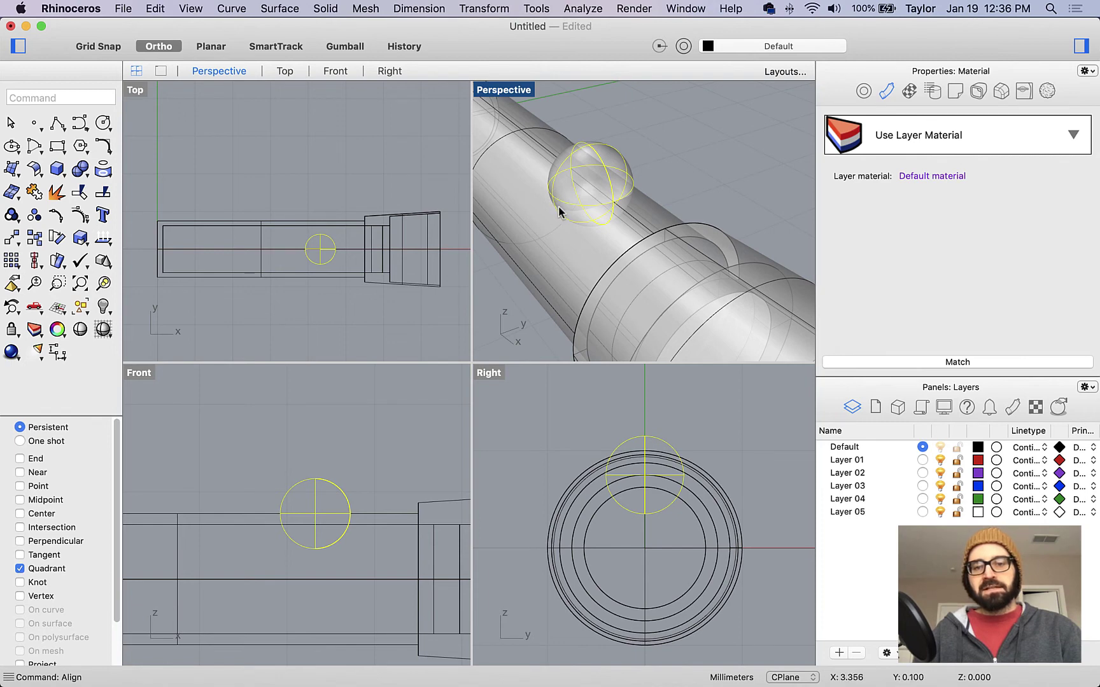
Step: Lower the sphere vertically in the Front viewport so that only its upper part protrudes from the flashlight body, and deselect it
{"action": "scroll", "coordinate": [337, 541], "scroll_direction": "up", "scroll_amount": 3}
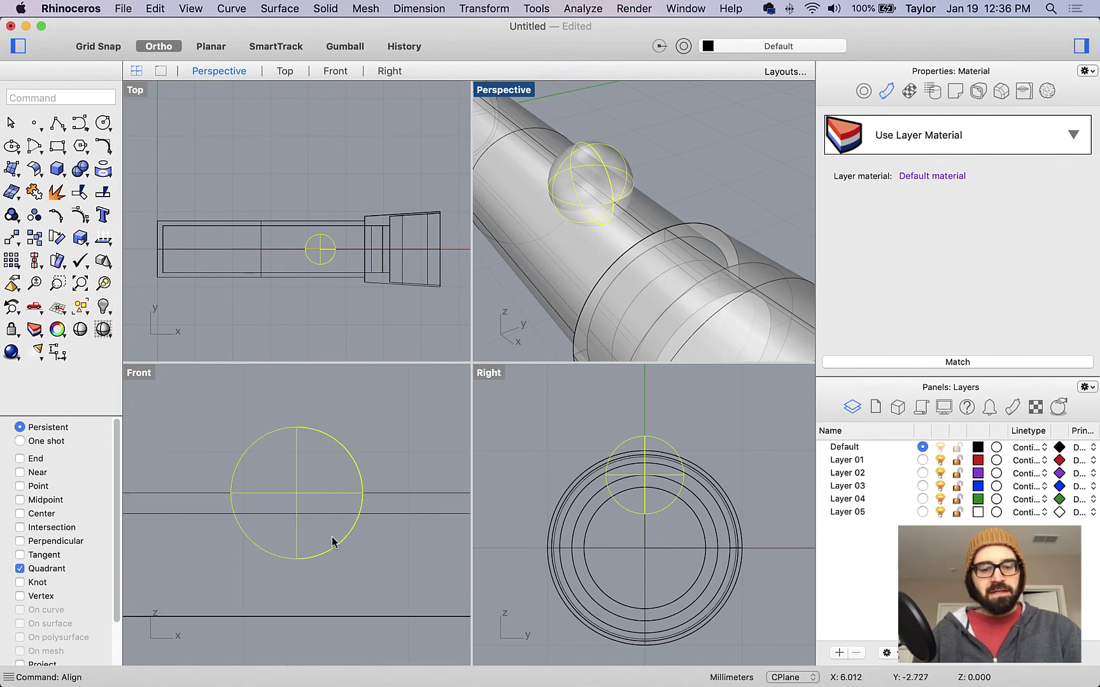
{"action": "left_click_drag", "start_coordinate": [297, 454], "coordinate": [297, 483]}
{"action": "key", "text": "Escape"}
{"action": "right_click_drag", "start_coordinate": [645, 240], "coordinate": [565, 283]}
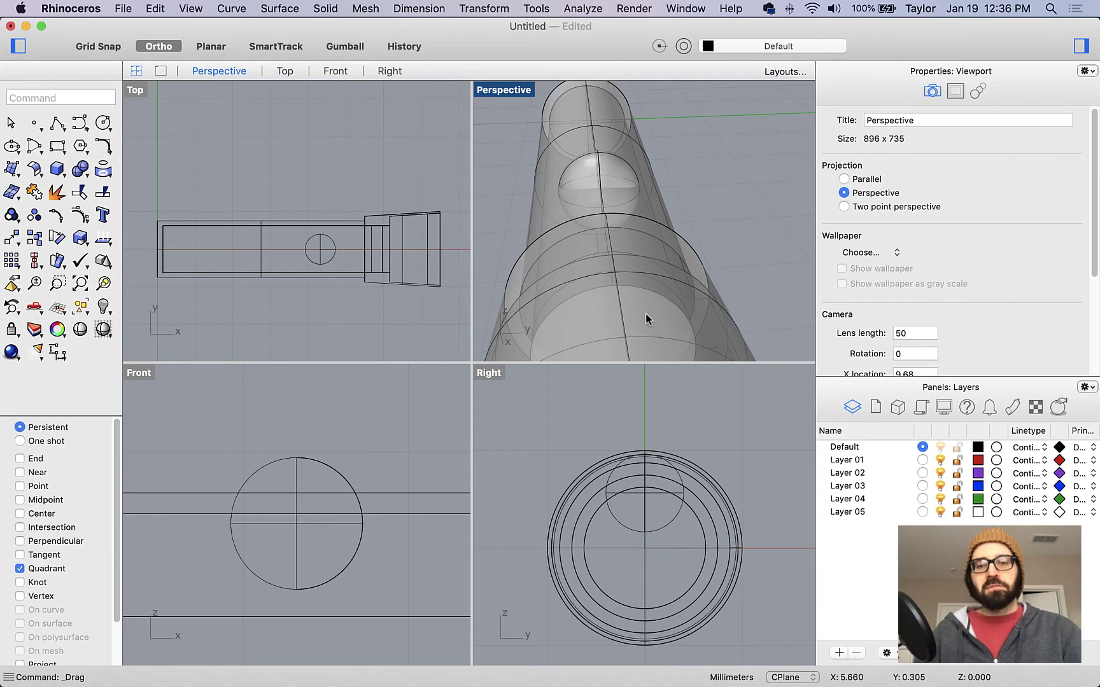
{"action": "right_click_drag", "start_coordinate": [645, 314], "coordinate": [689, 303]}
{"action": "scroll", "coordinate": [689, 303], "scroll_direction": "down", "scroll_amount": 5}
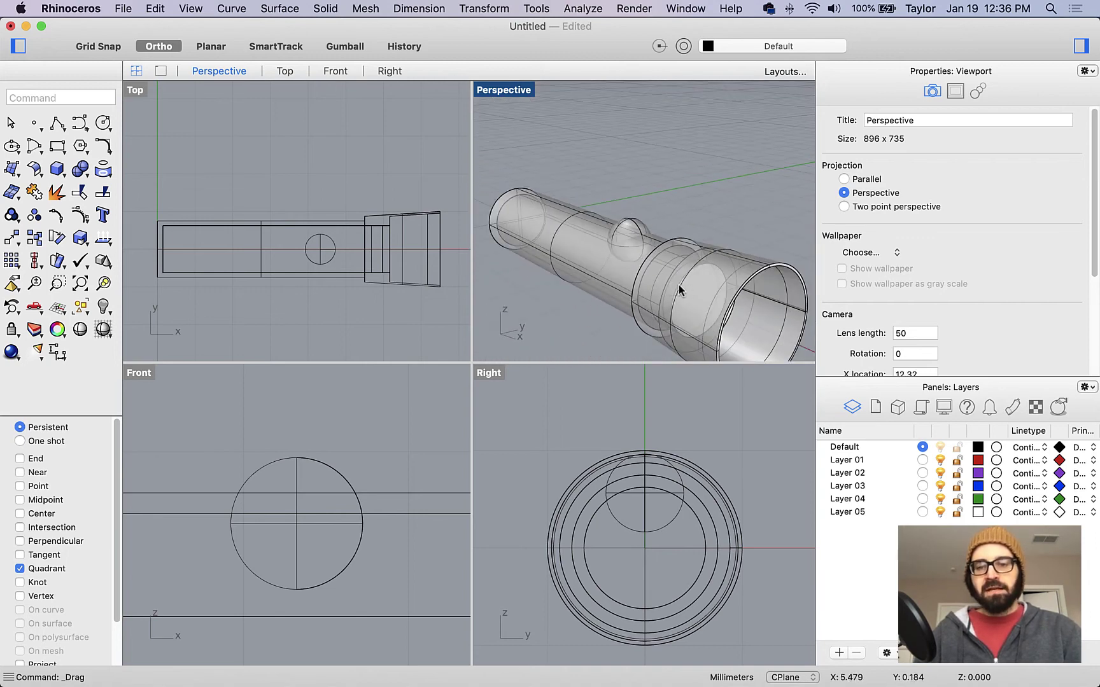
{"action": "scroll", "coordinate": [679, 330], "scroll_direction": "up", "scroll_amount": 3}
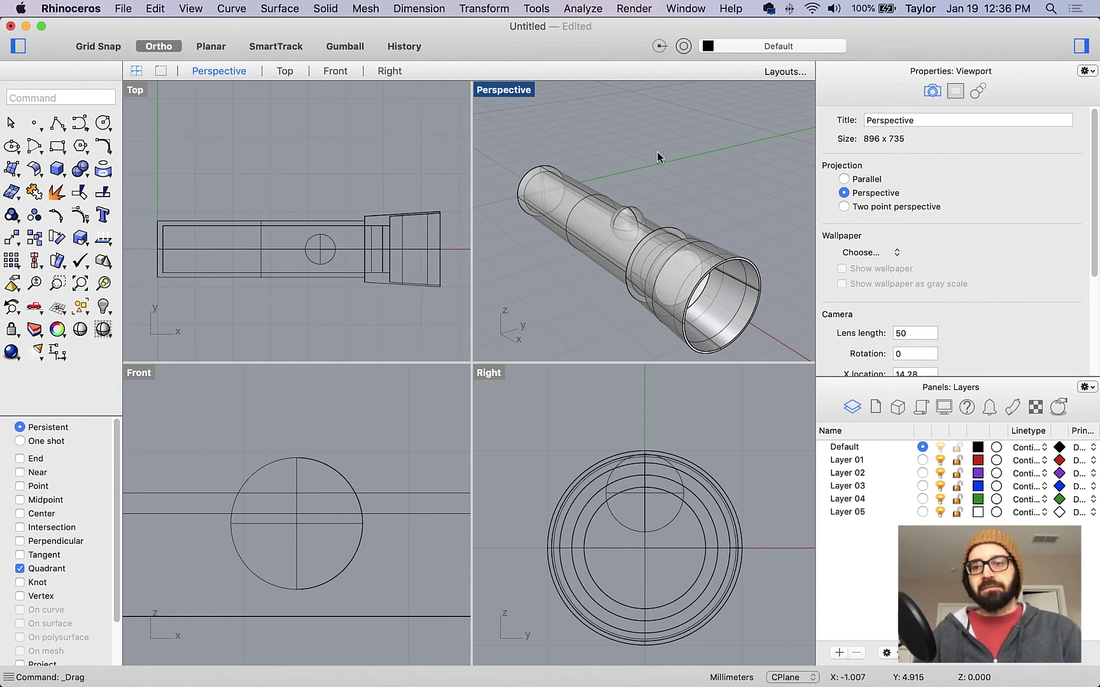
{"action": "left_click", "coordinate": [644, 9]}
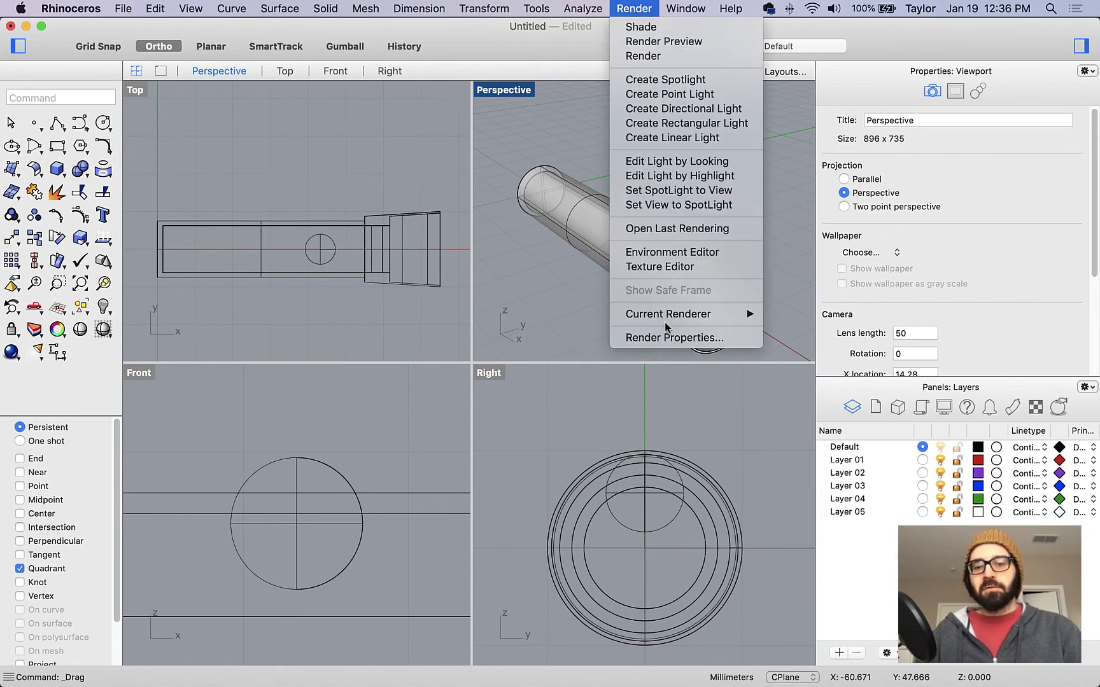
{"action": "mouse_move", "coordinate": [675, 321]}
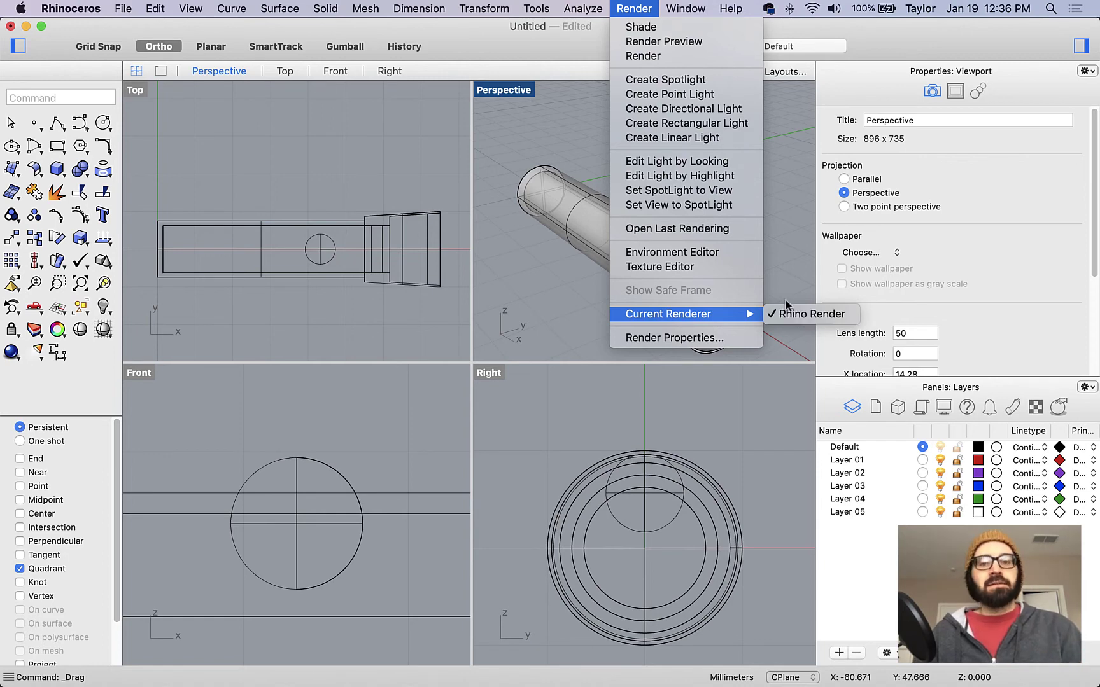
{"action": "left_click", "coordinate": [791, 234]}
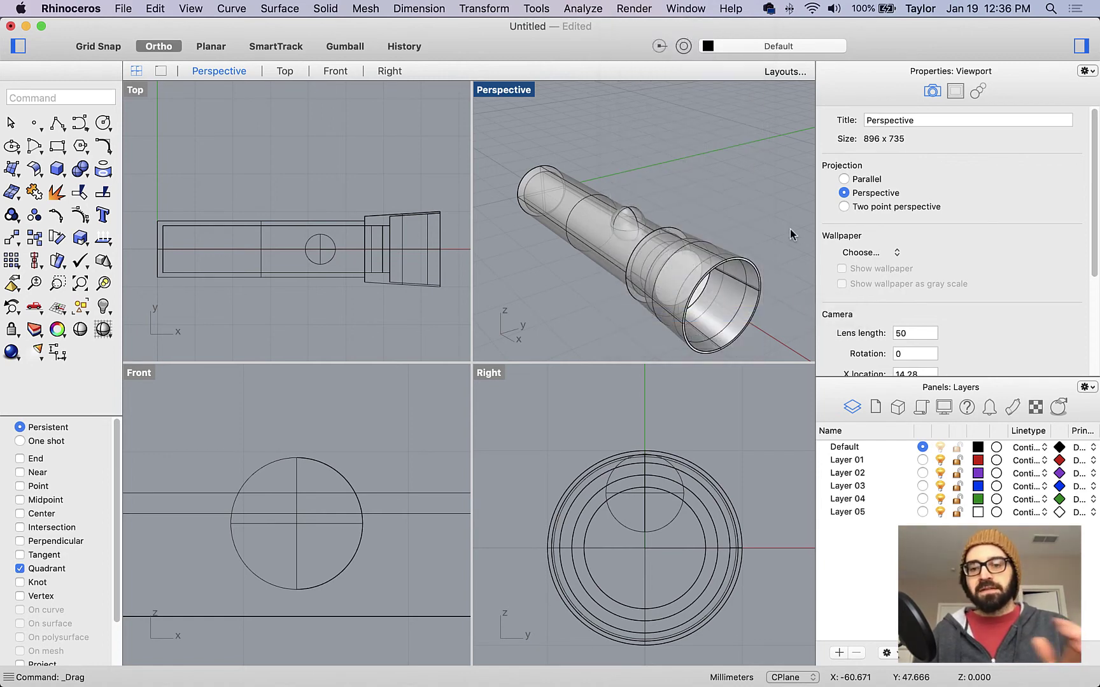
Step: Set the Perspective viewport's display mode to Rendered and view the flashlight from its open end
{"action": "left_click", "coordinate": [503, 90]}
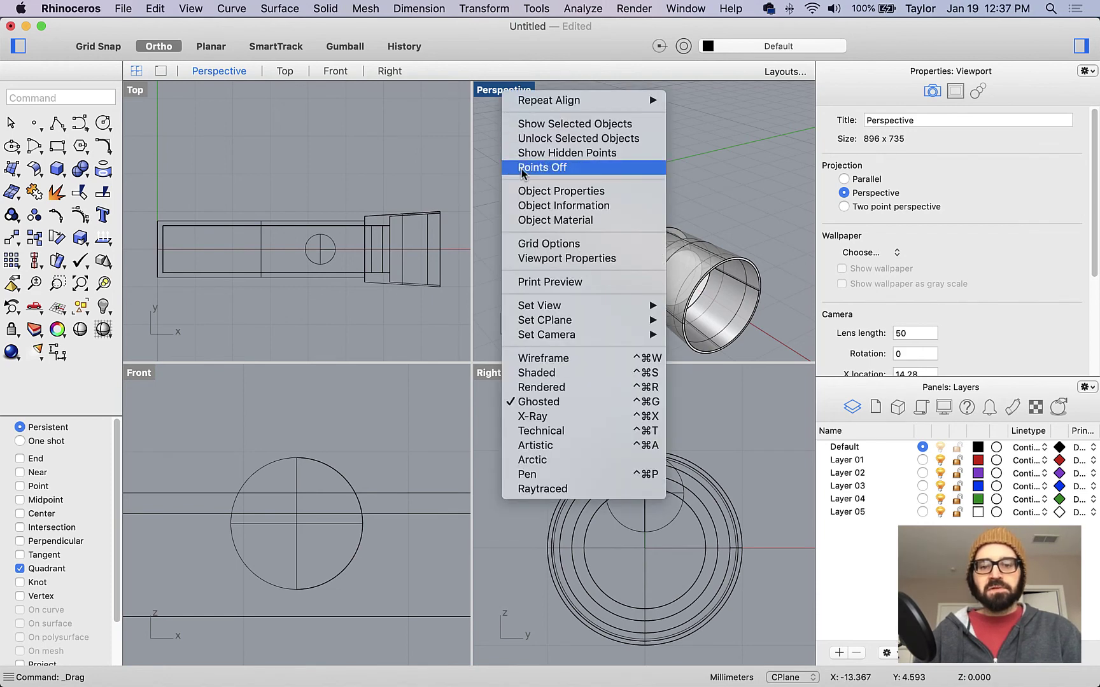
{"action": "left_click", "coordinate": [554, 386]}
{"action": "right_click_drag", "start_coordinate": [545, 238], "coordinate": [702, 285]}
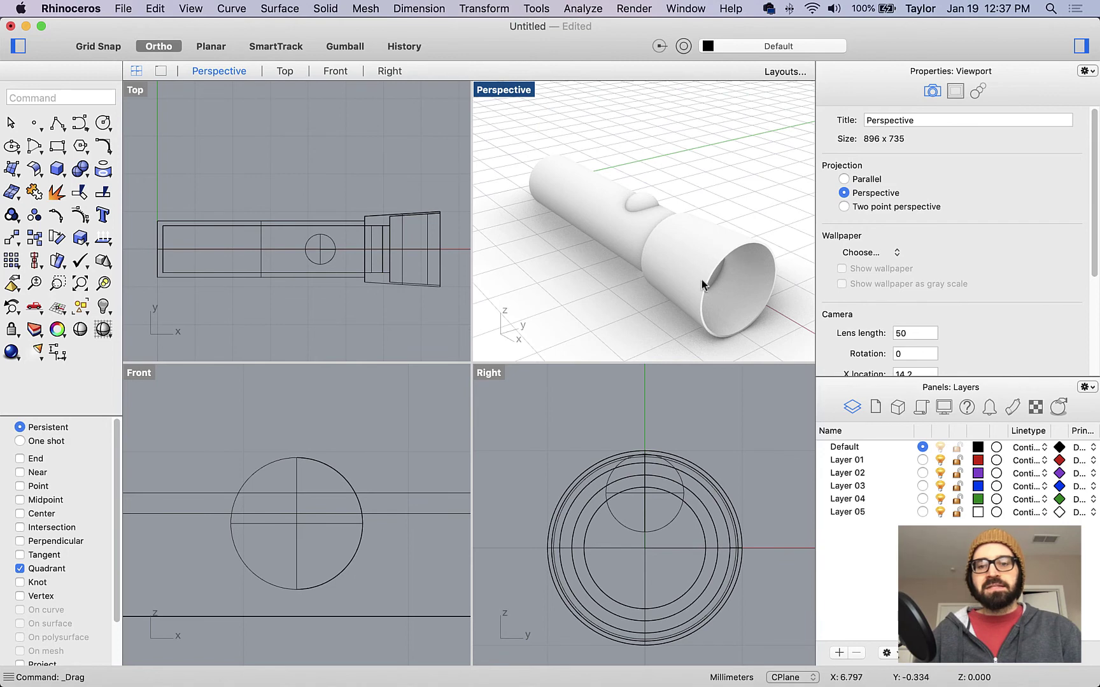
Step: Select the flashlight body, read the "Add color to the flashlight body" tutorial page in Firefox and return to Rhinoceros
{"action": "left_click", "coordinate": [744, 243]}
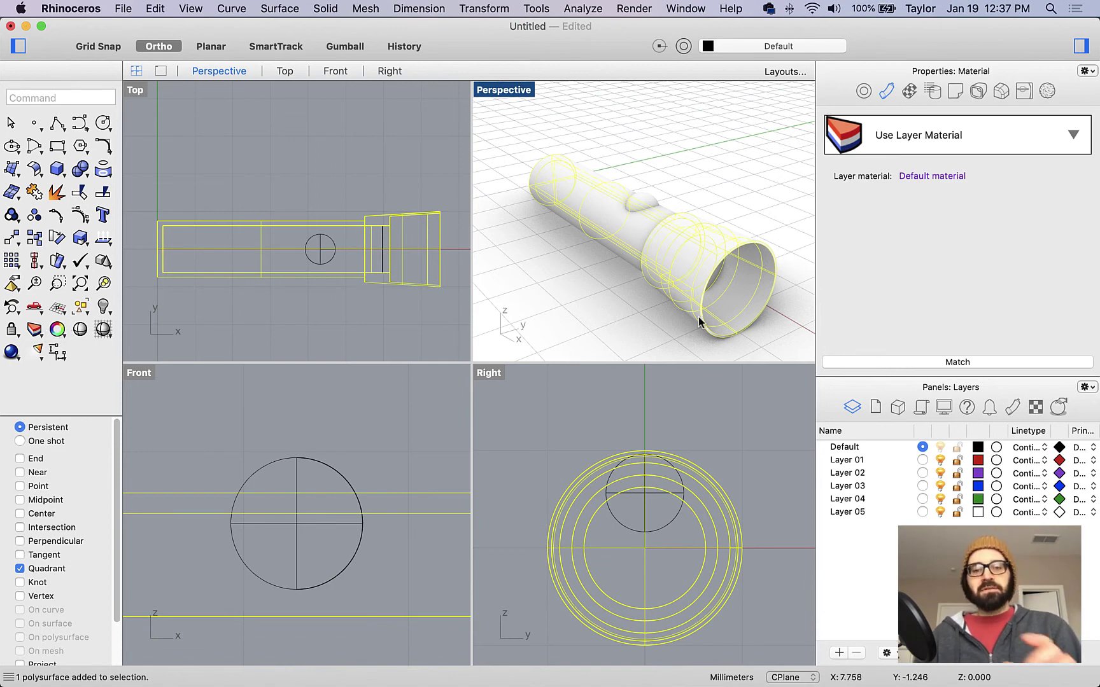
{"action": "key", "text": "super+Tab"}
{"action": "key", "text": "super+Tab"}
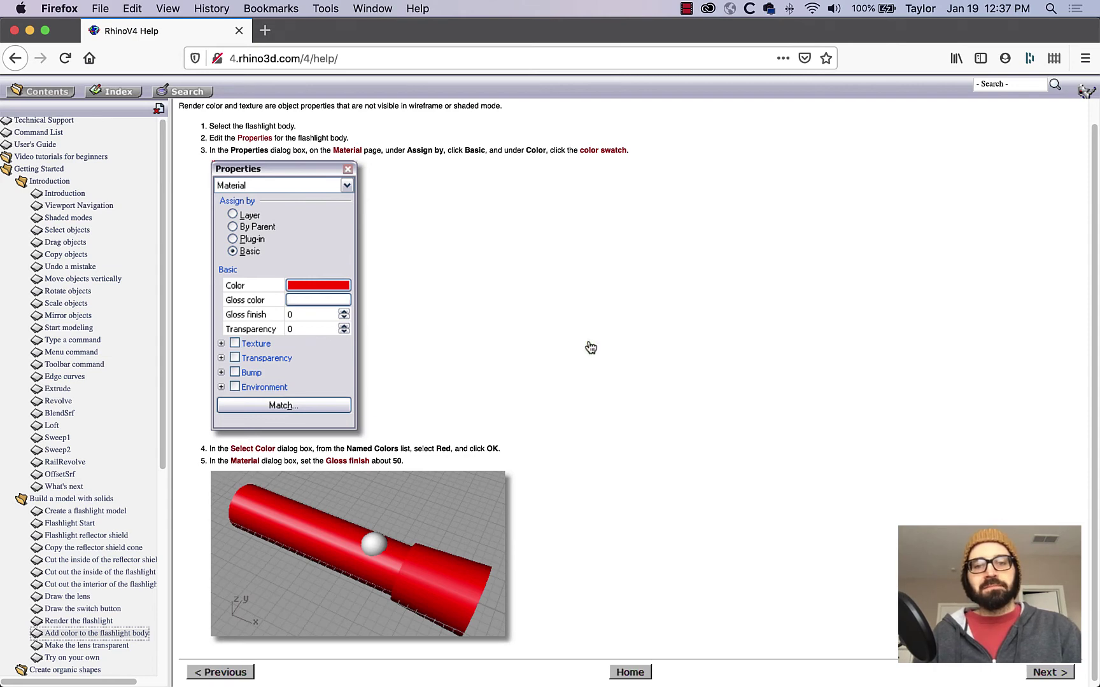
{"action": "key", "text": "super+Tab"}
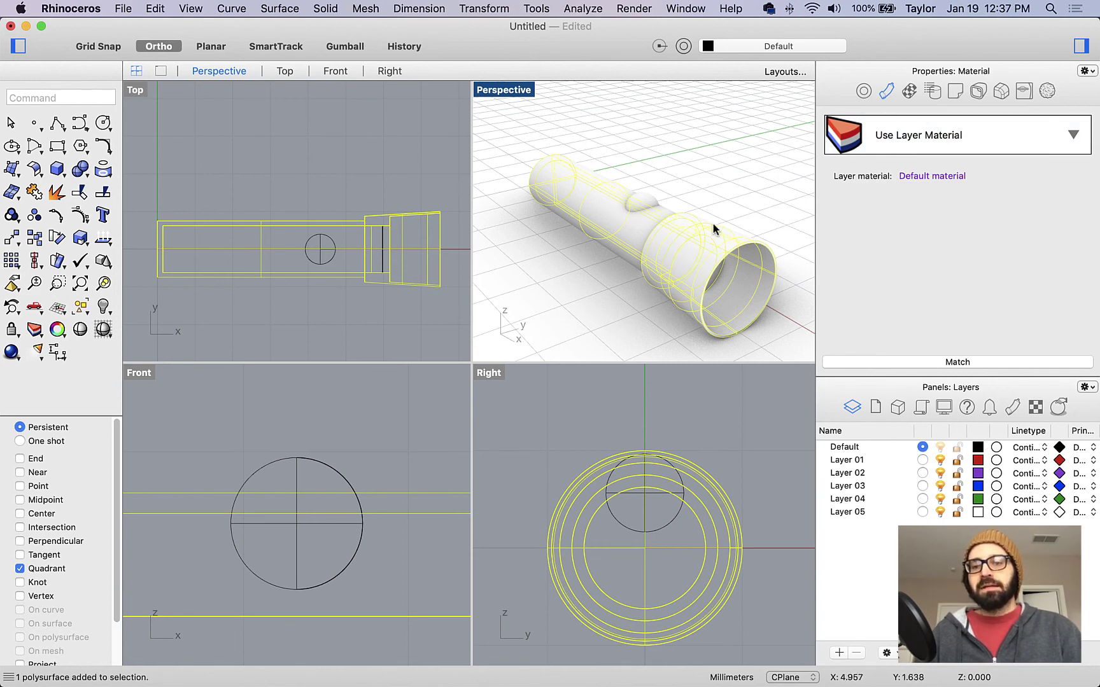
Step: Assign a new Plastic material to the flashlight body and try to name it "red flashlight body"
{"action": "left_click", "coordinate": [915, 140]}
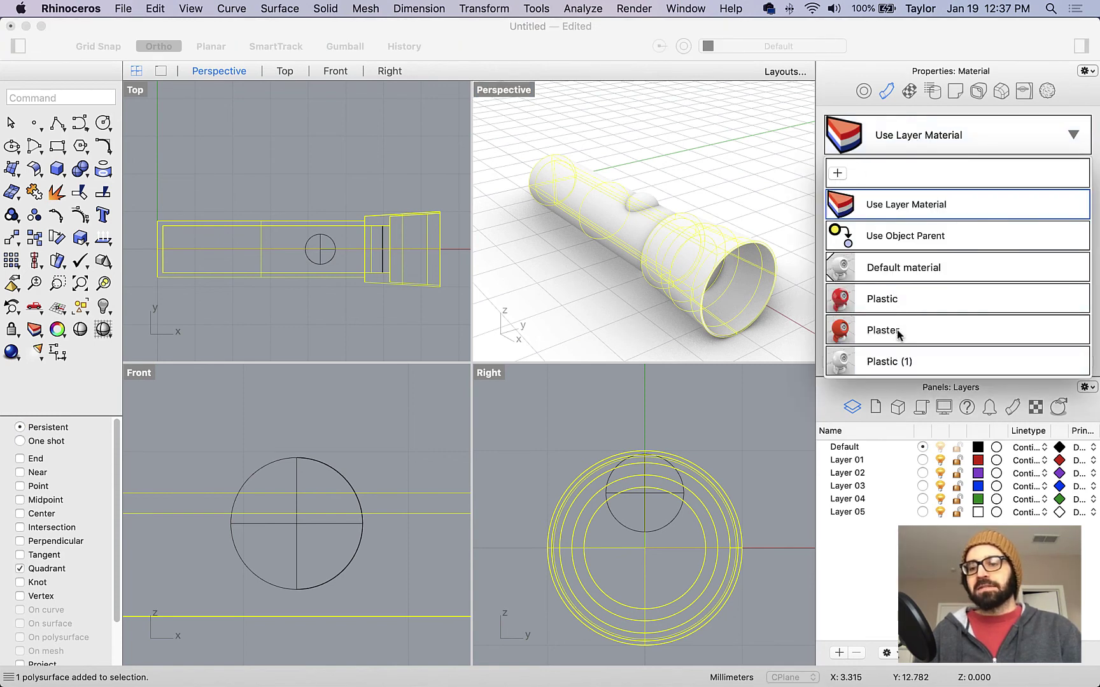
{"action": "left_click", "coordinate": [838, 173]}
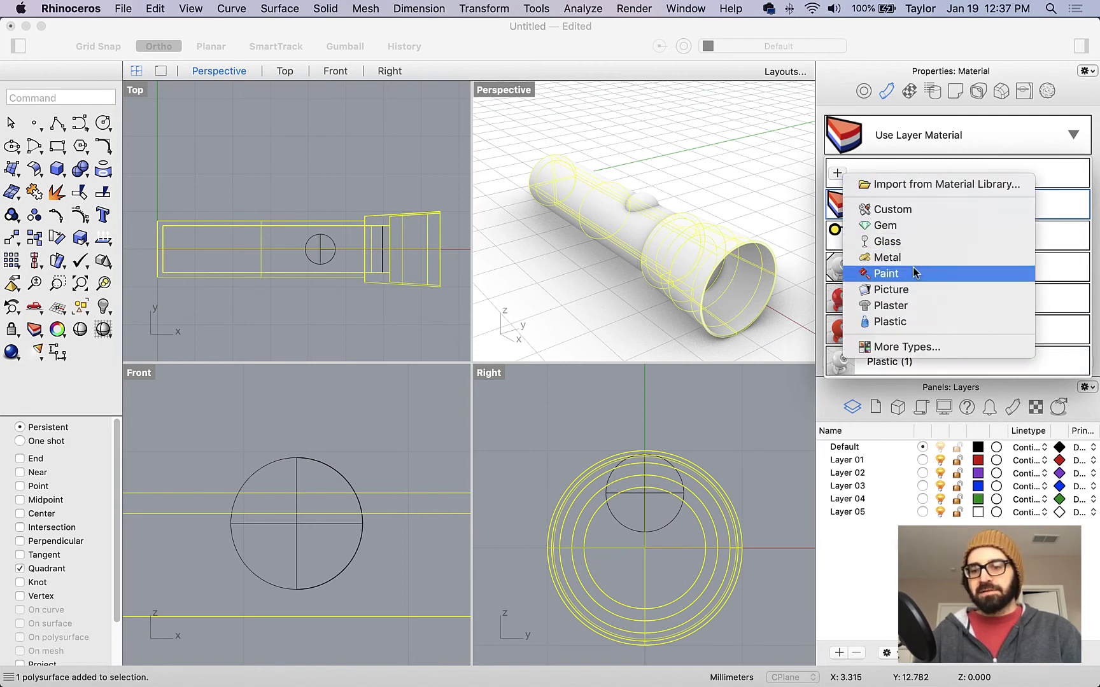
{"action": "left_click", "coordinate": [904, 322]}
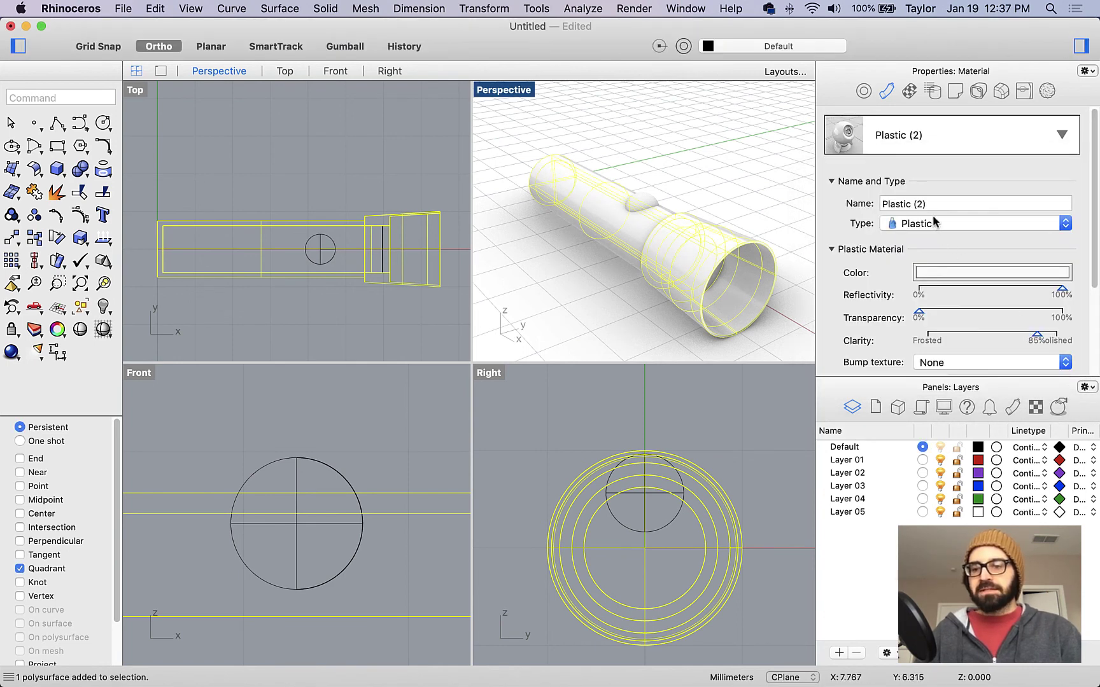
{"action": "left_click", "coordinate": [876, 204]}
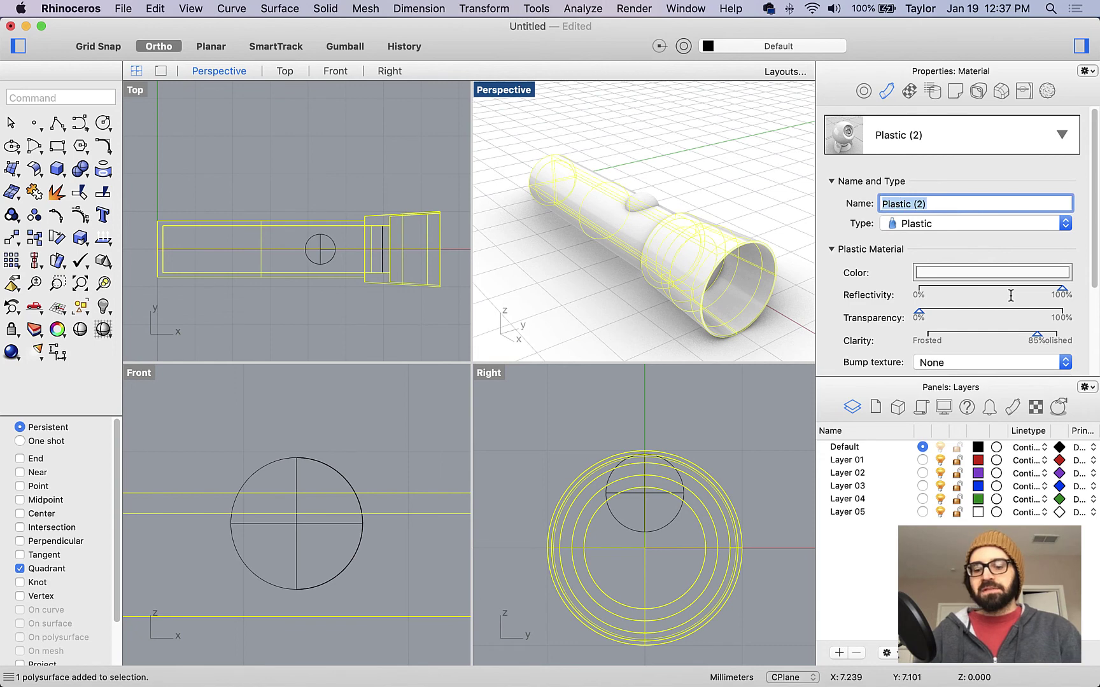
{"action": "type", "text": "red flashlight body"}
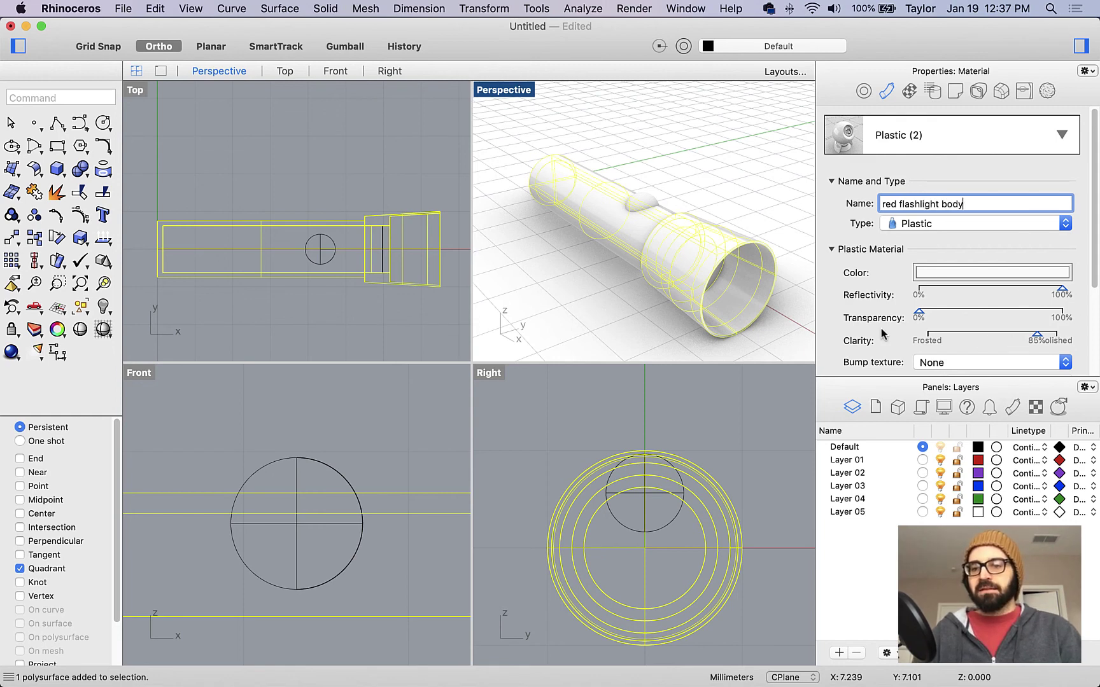
Step: Set the flashlight body's plastic material color to a fully saturated red with the color wheel
{"action": "scroll", "coordinate": [870, 315], "scroll_direction": "down", "scroll_amount": 1}
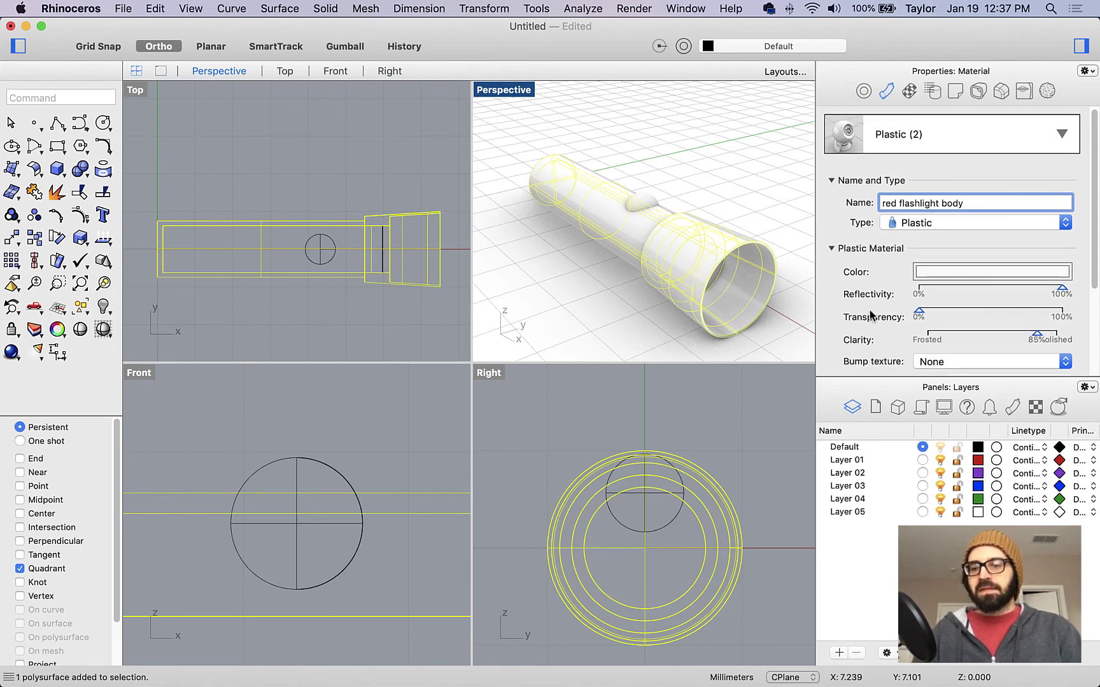
{"action": "left_click", "coordinate": [976, 273]}
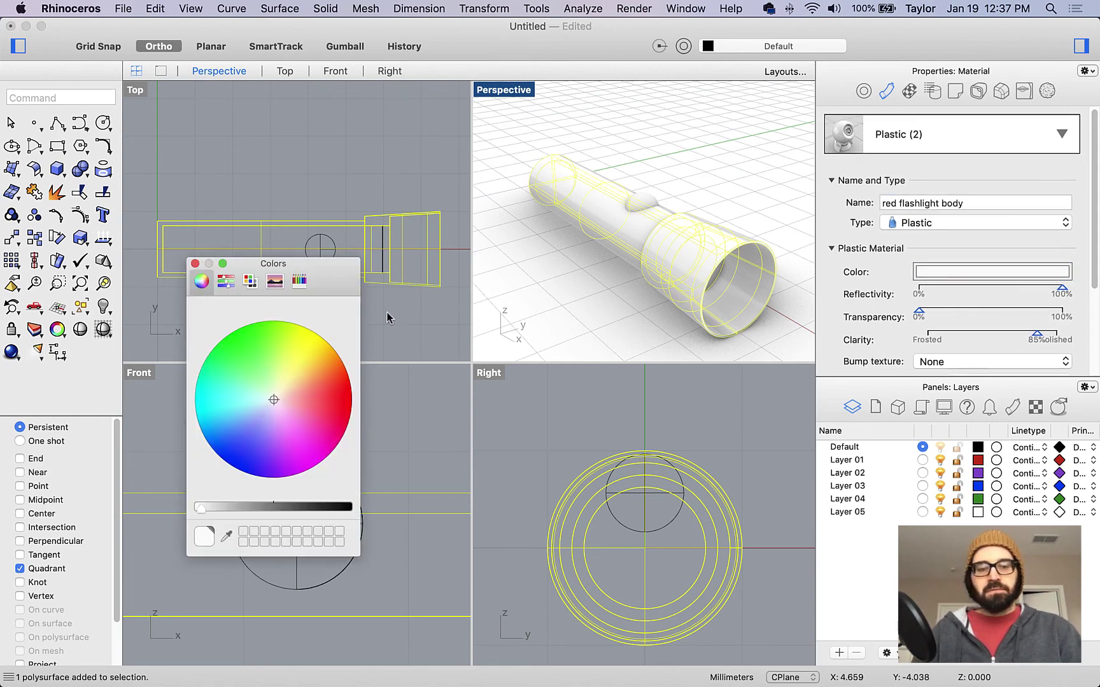
{"action": "left_click_drag", "start_coordinate": [325, 402], "coordinate": [351, 400]}
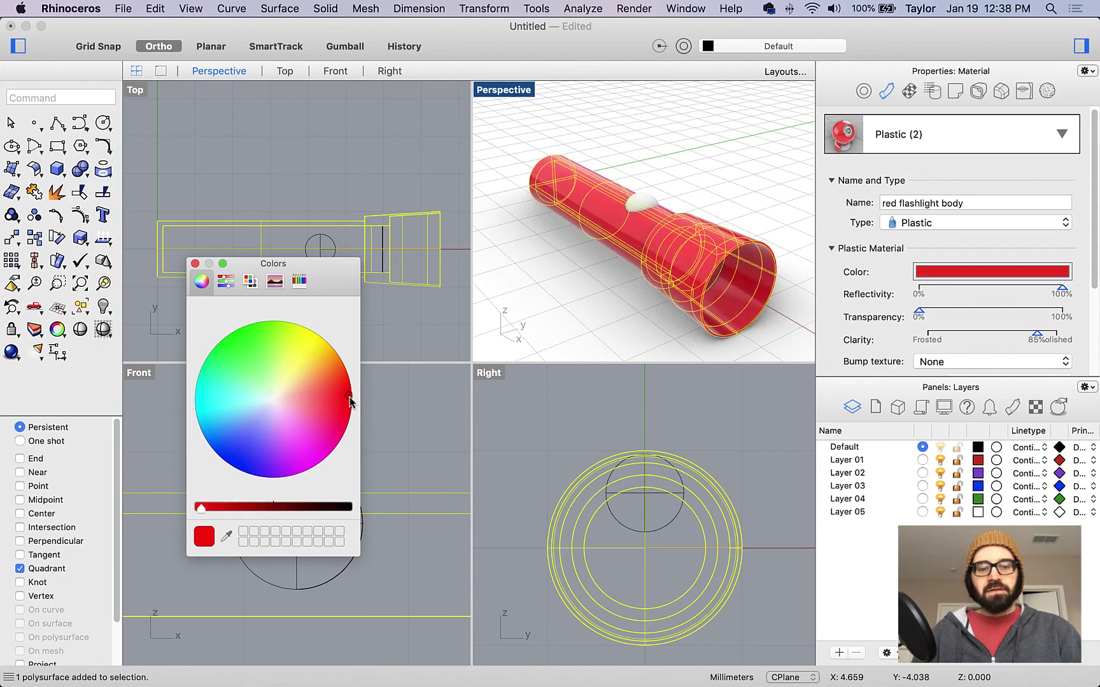
{"action": "left_click", "coordinate": [196, 264]}
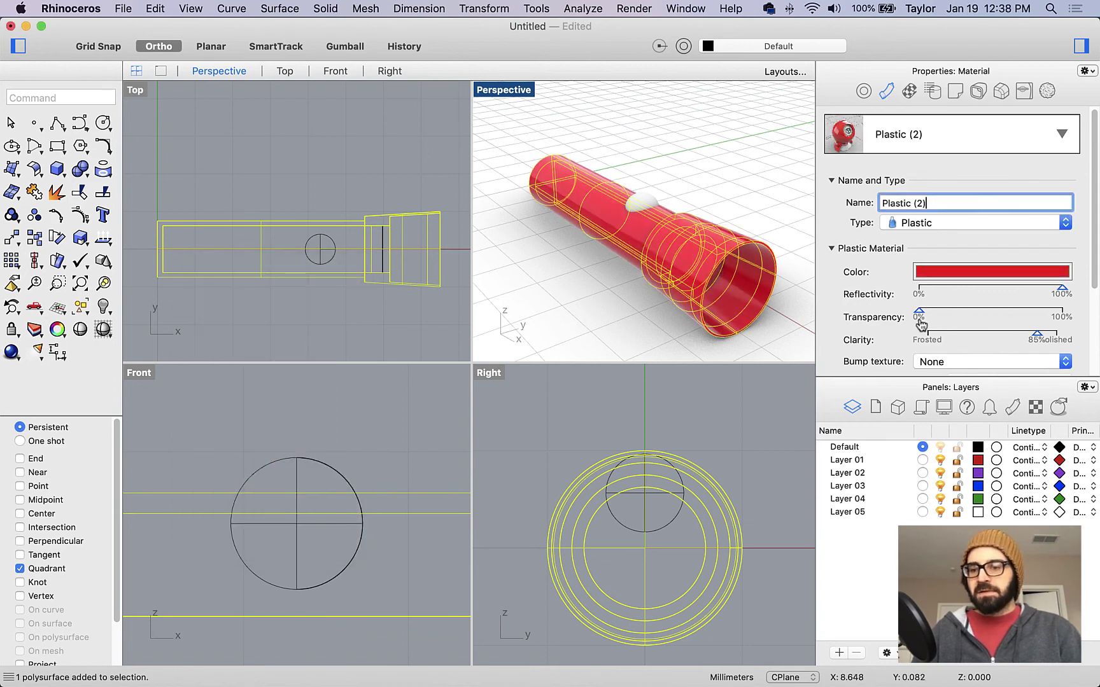
Step: Set the red plastic material's Reflectivity to 62%, deselect the flashlight body and inspect the result toward the lens
{"action": "scroll", "coordinate": [872, 326], "scroll_direction": "down", "scroll_amount": 1}
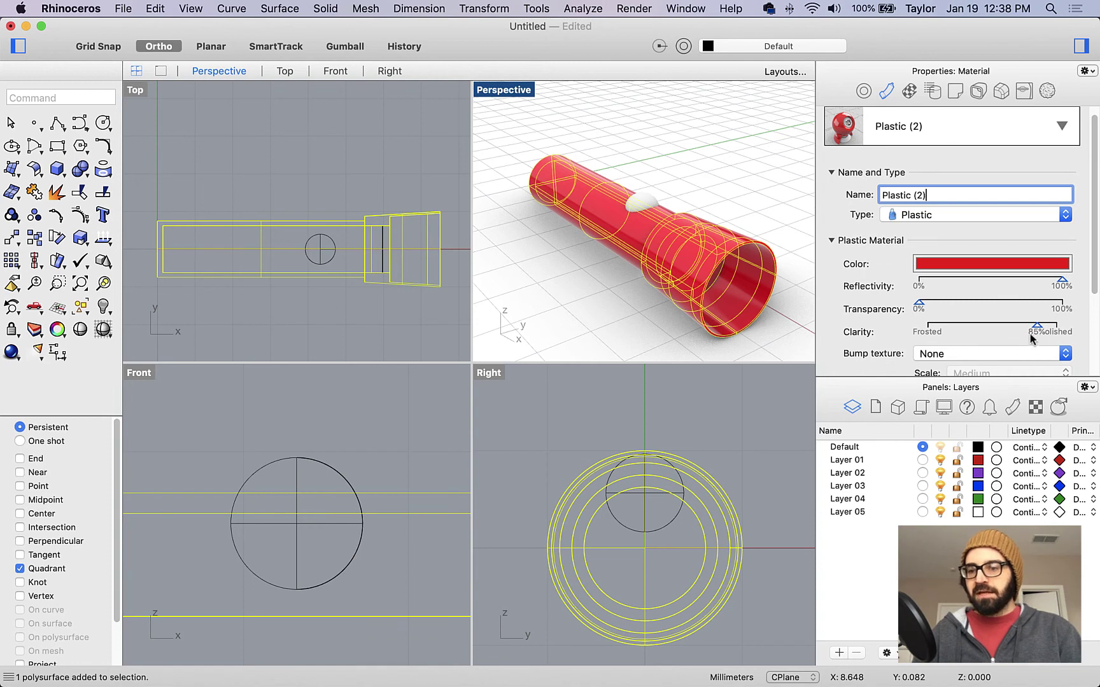
{"action": "left_click", "coordinate": [1010, 282]}
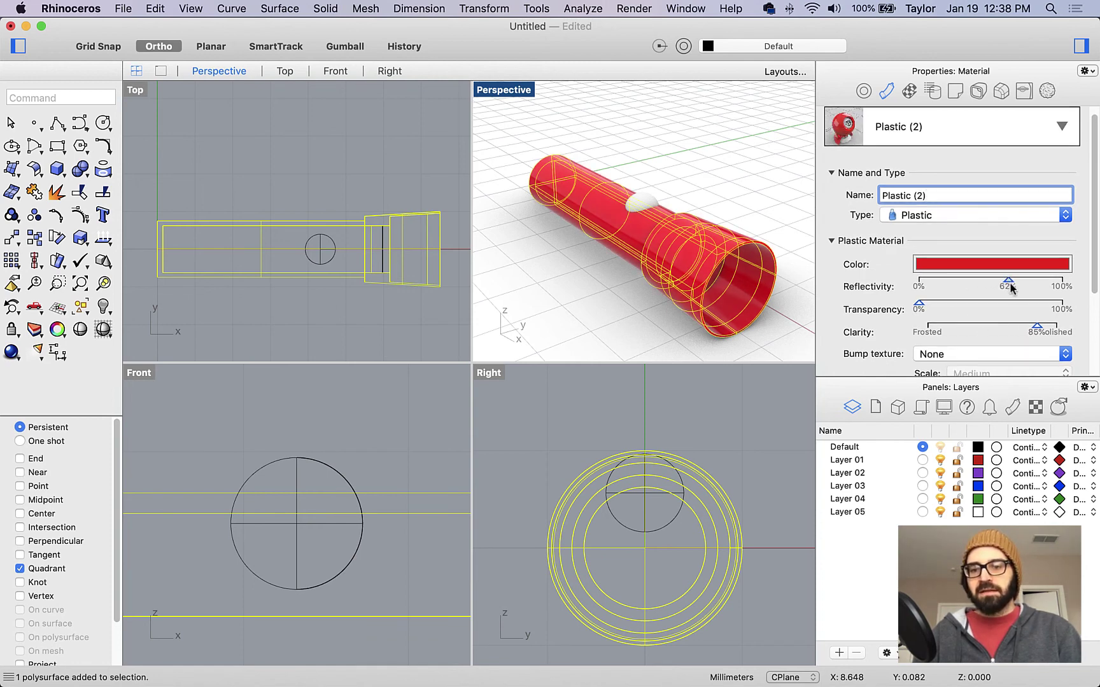
{"action": "scroll", "coordinate": [849, 307], "scroll_direction": "down", "scroll_amount": 1}
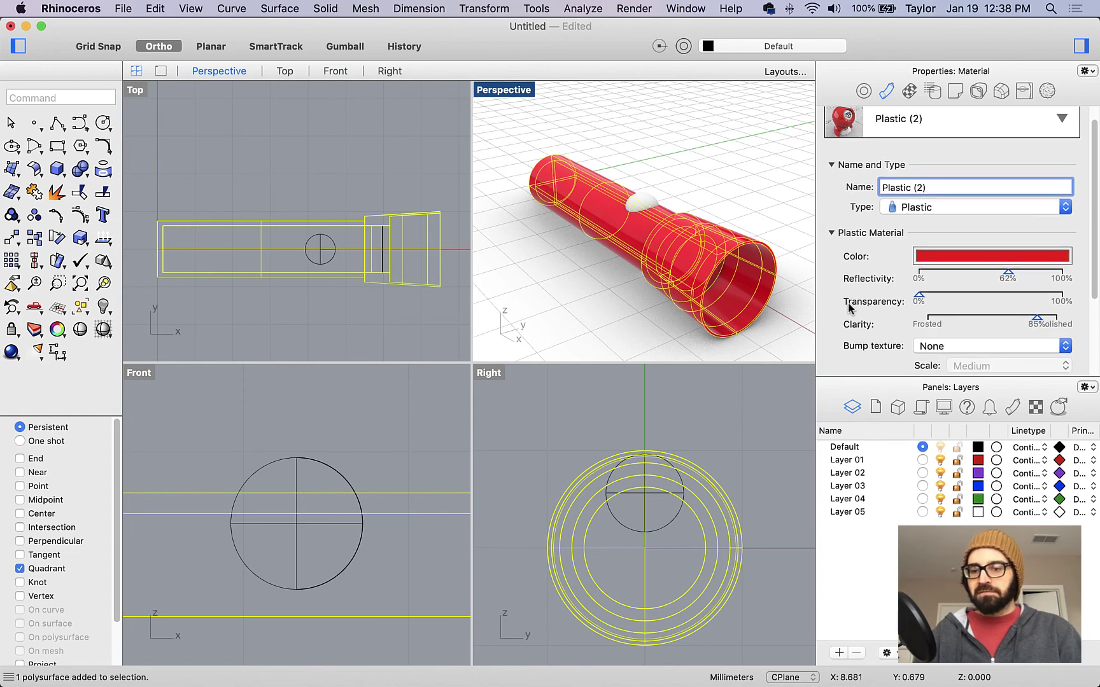
{"action": "scroll", "coordinate": [849, 308], "scroll_direction": "down", "scroll_amount": 5}
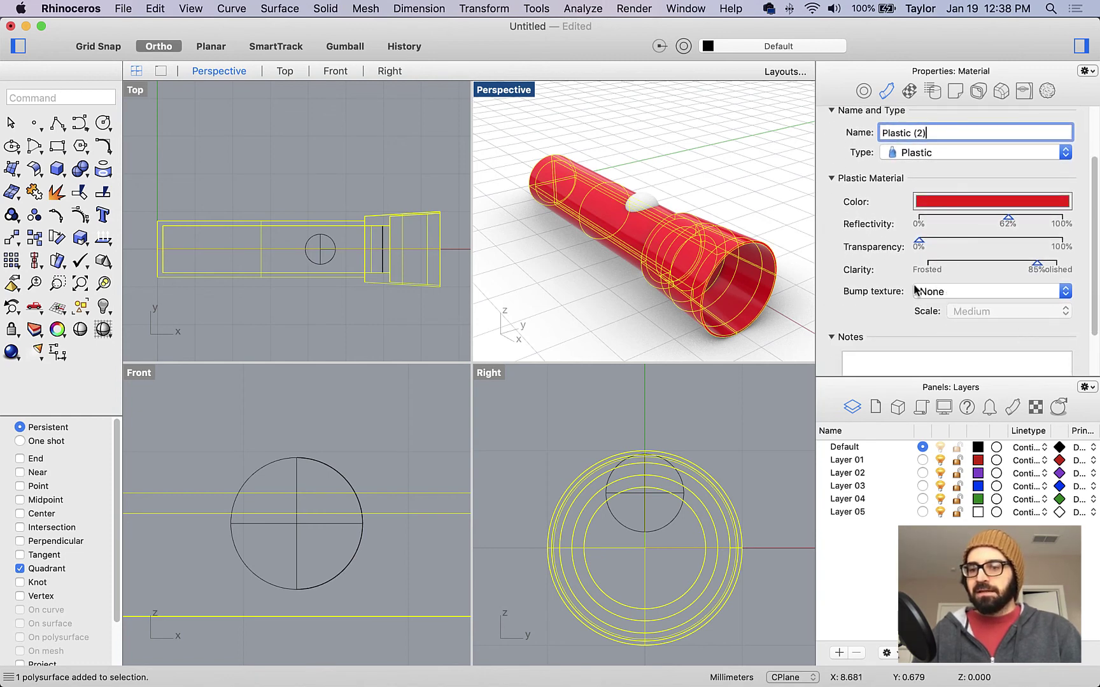
{"action": "scroll", "coordinate": [898, 290], "scroll_direction": "down", "scroll_amount": 3}
{"action": "scroll", "coordinate": [899, 289], "scroll_direction": "up", "scroll_amount": 6}
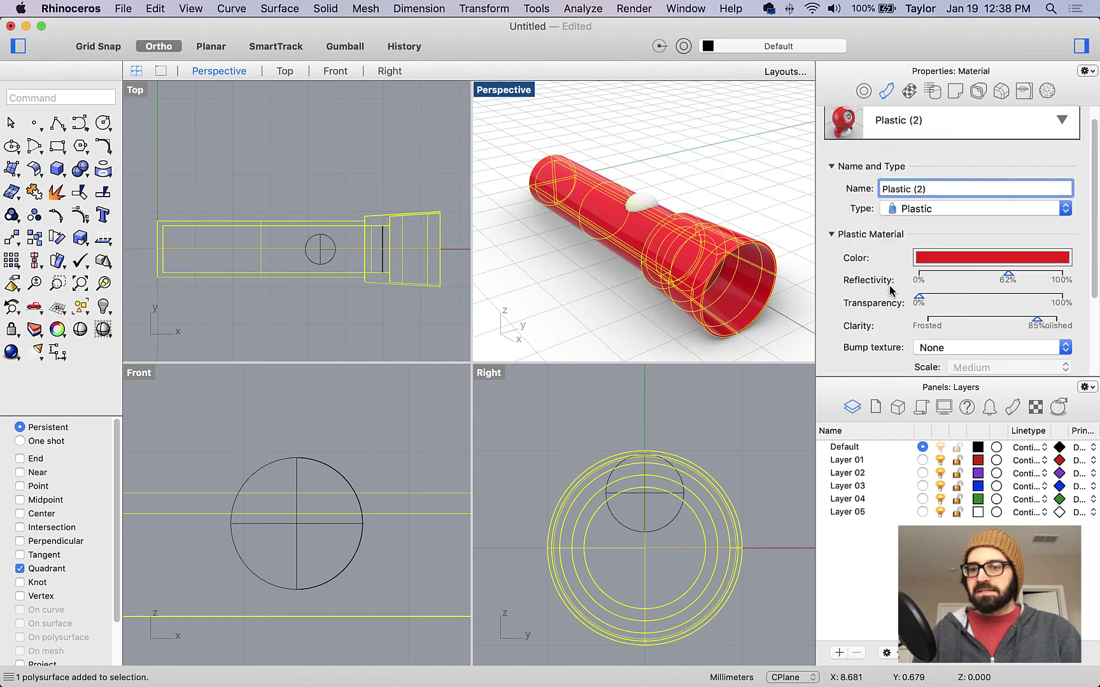
{"action": "left_click", "coordinate": [741, 178]}
{"action": "right_click_drag", "start_coordinate": [570, 285], "coordinate": [555, 265]}
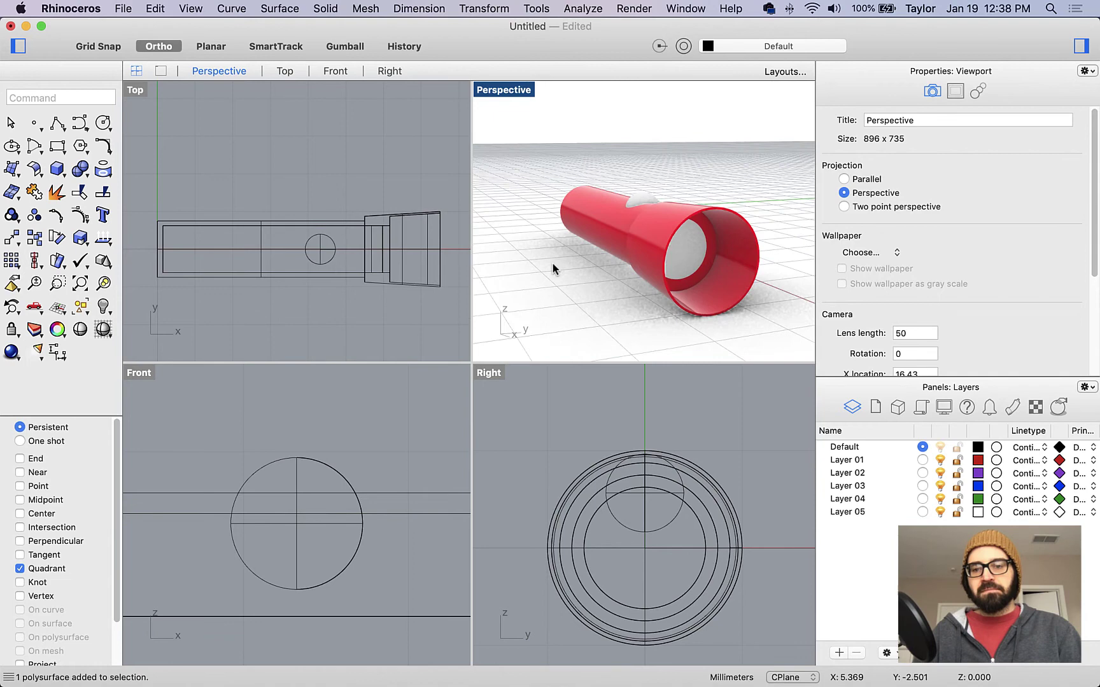
Step: Select the flashlight's lens disc and assign it a new Glass material
{"action": "left_click", "coordinate": [703, 242]}
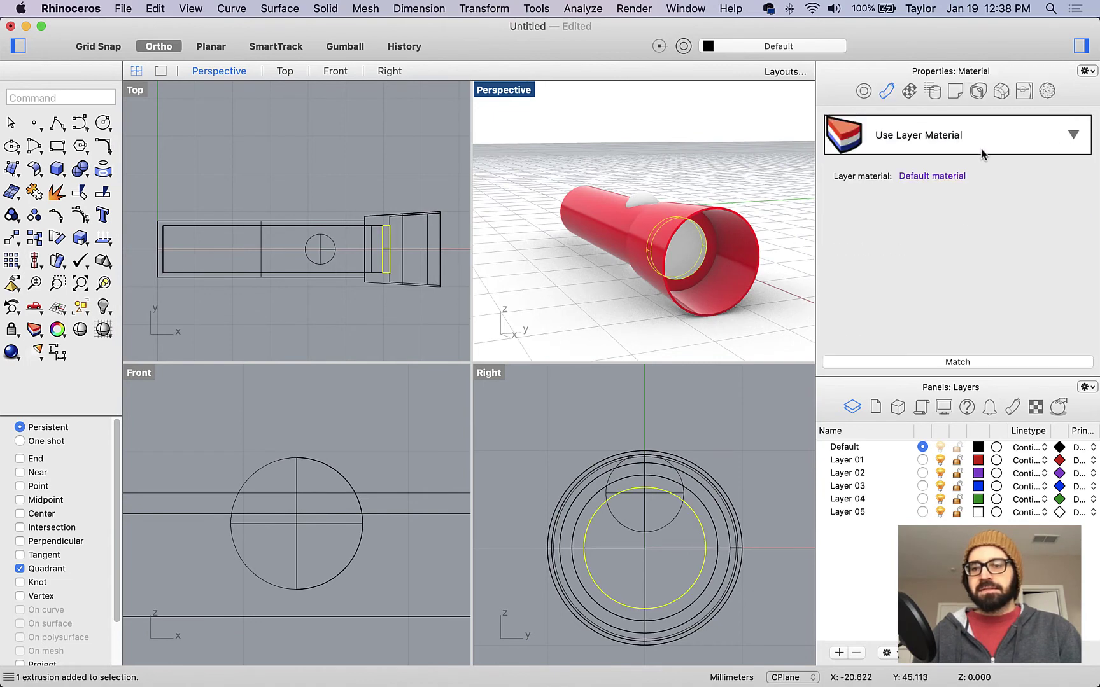
{"action": "left_click", "coordinate": [963, 140]}
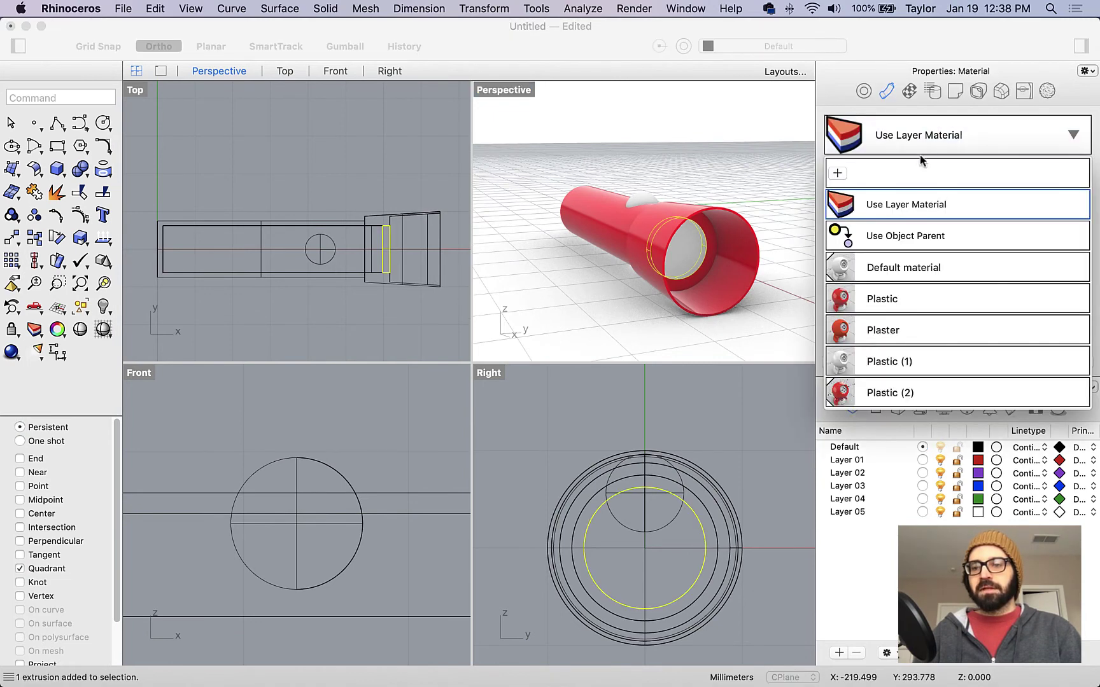
{"action": "left_click", "coordinate": [837, 174]}
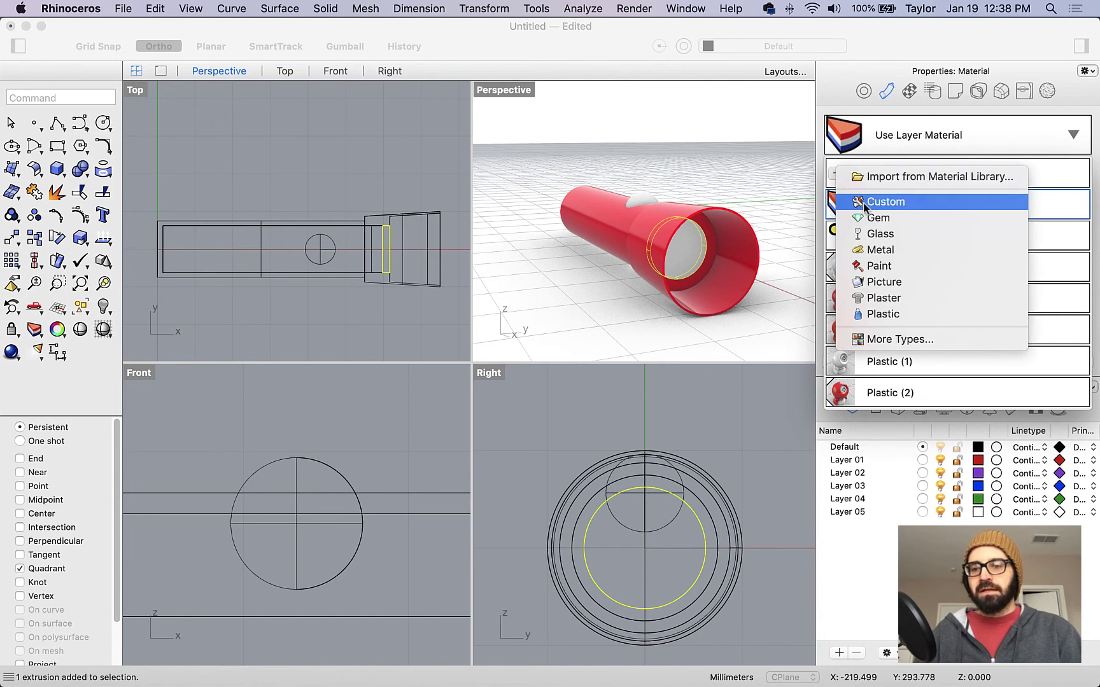
{"action": "left_click", "coordinate": [866, 234]}
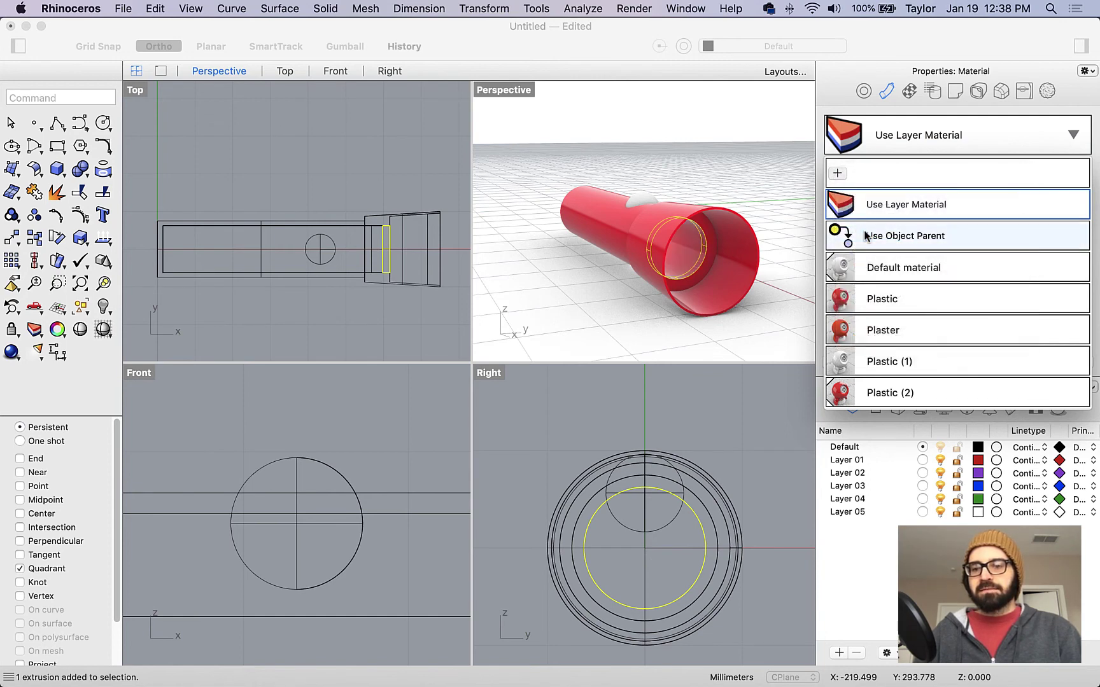
{"action": "right_click_drag", "start_coordinate": [744, 292], "coordinate": [697, 253]}
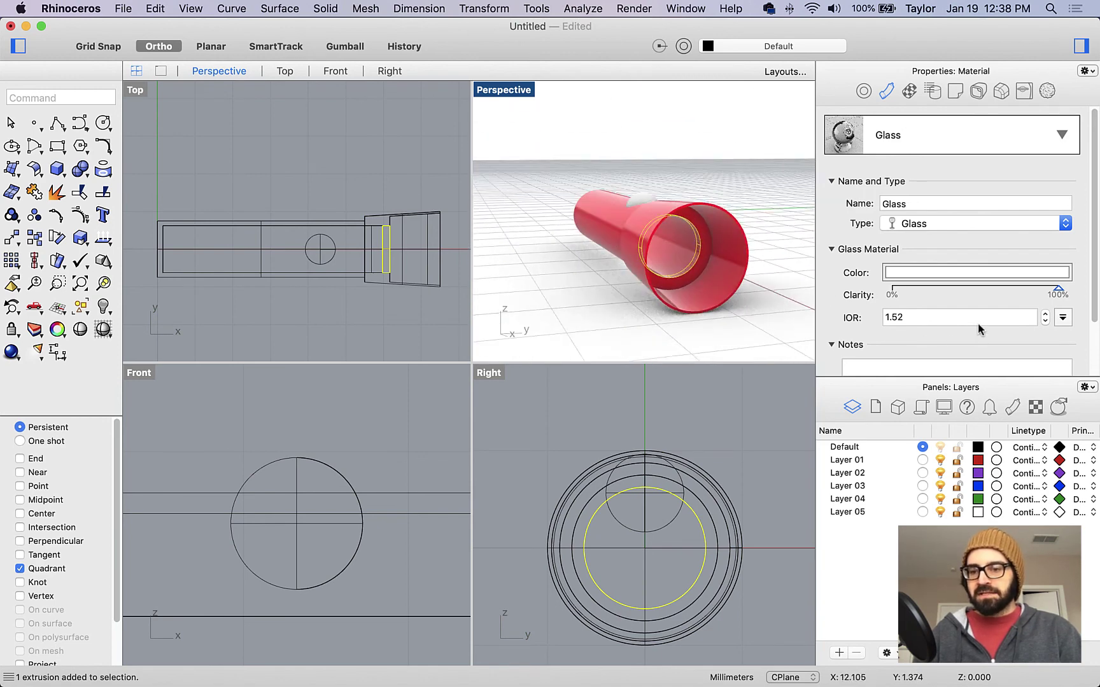
Step: Set the Clarity of the lens's glass material to 32% and check the effect in the Perspective view
{"action": "left_click", "coordinate": [984, 289]}
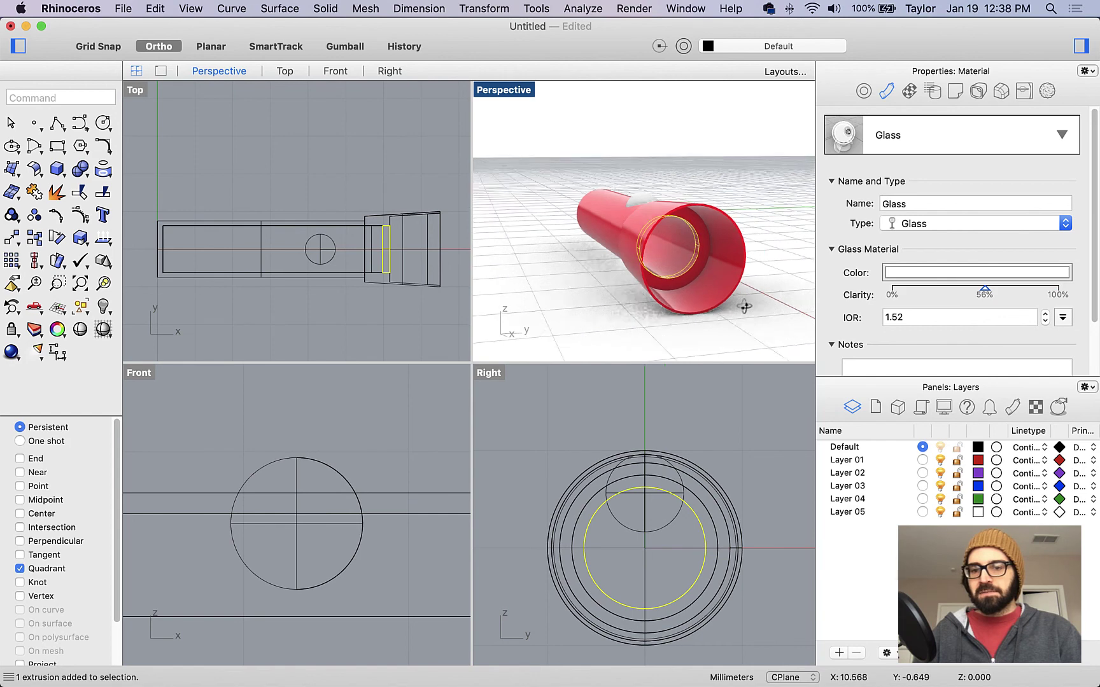
{"action": "left_click", "coordinate": [945, 289]}
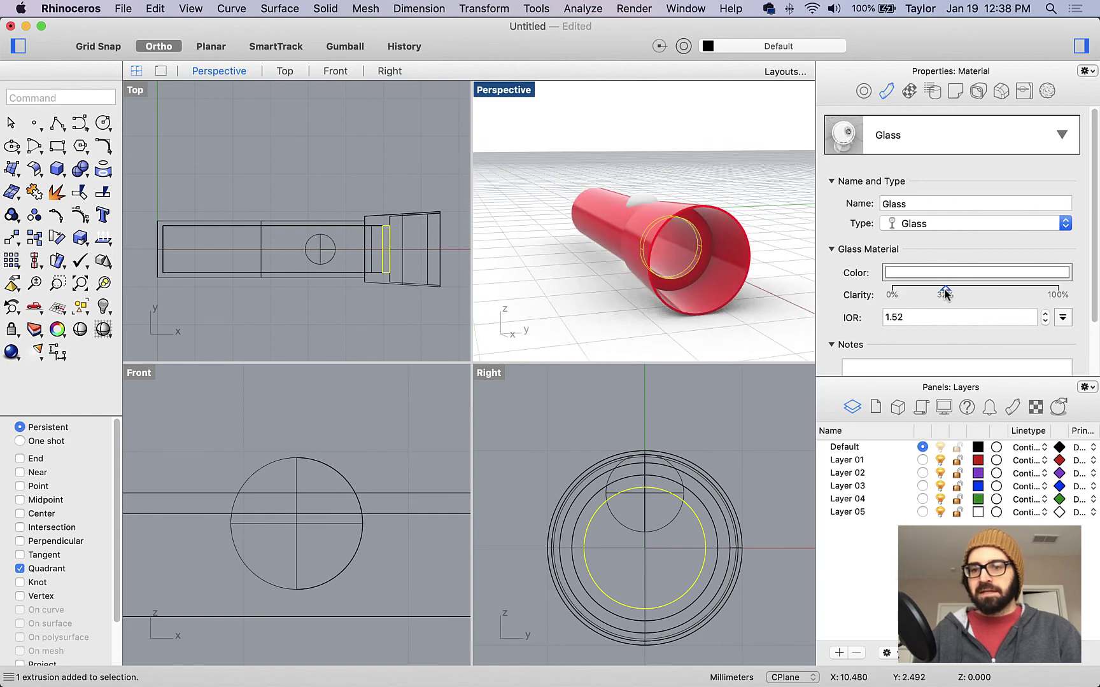
{"action": "mouse_move", "coordinate": [789, 307]}
{"action": "right_mouse_down"}
{"action": "mouse_move", "coordinate": [759, 310]}
{"action": "mouse_move", "coordinate": [775, 316]}
{"action": "right_mouse_up"}
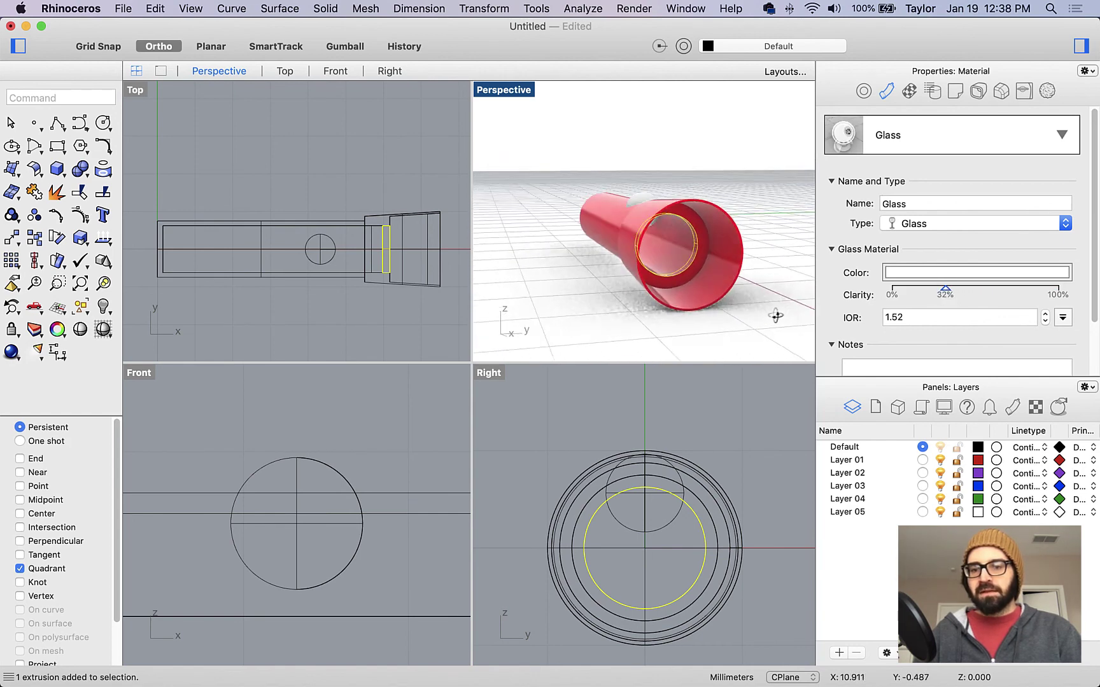
Step: Assign a new Plastic material to the lens, set its Transparency to 47% and deselect the lens
{"action": "left_click", "coordinate": [958, 144]}
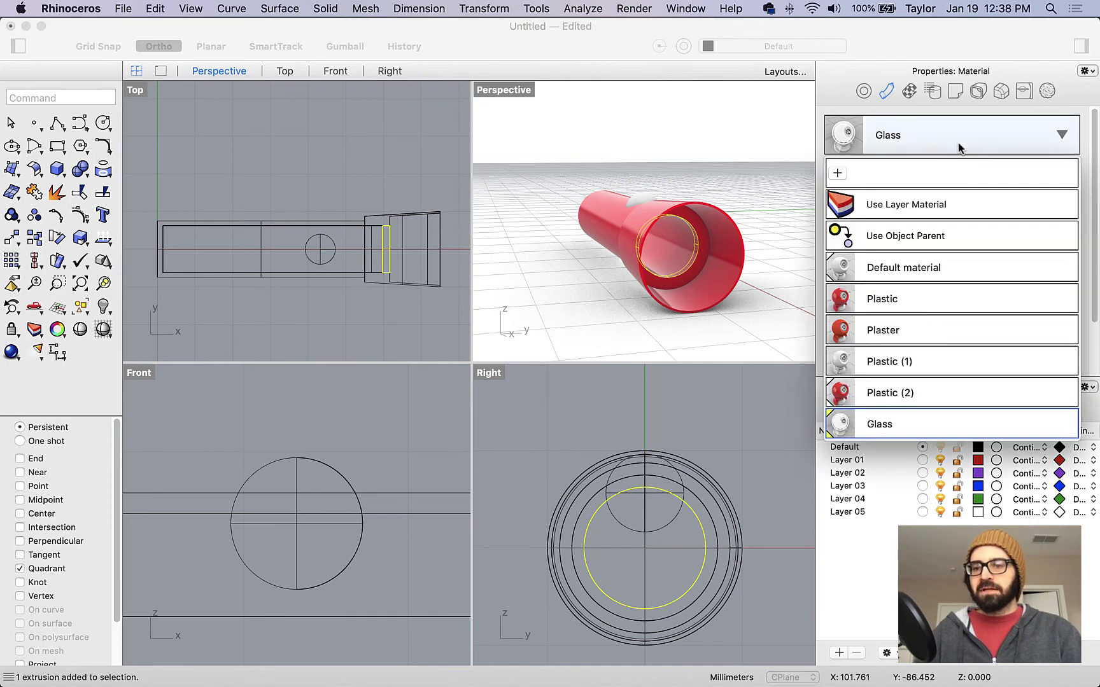
{"action": "left_click", "coordinate": [837, 173]}
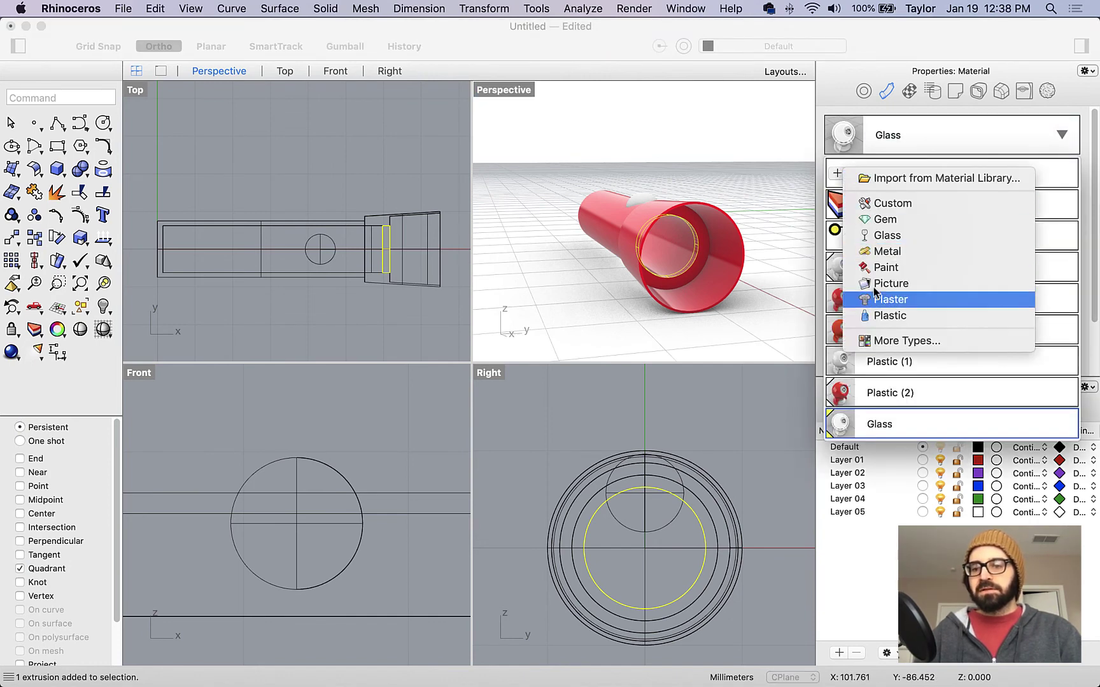
{"action": "left_click", "coordinate": [876, 313]}
{"action": "left_click", "coordinate": [877, 310]}
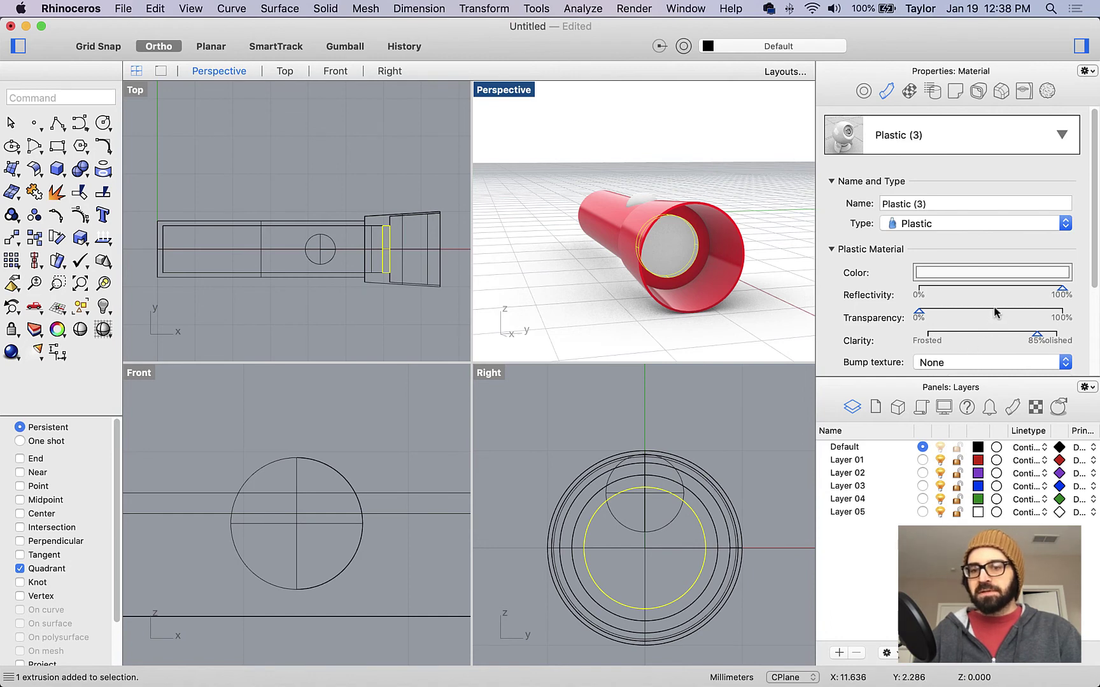
{"action": "left_click_drag", "start_coordinate": [920, 314], "coordinate": [985, 318]}
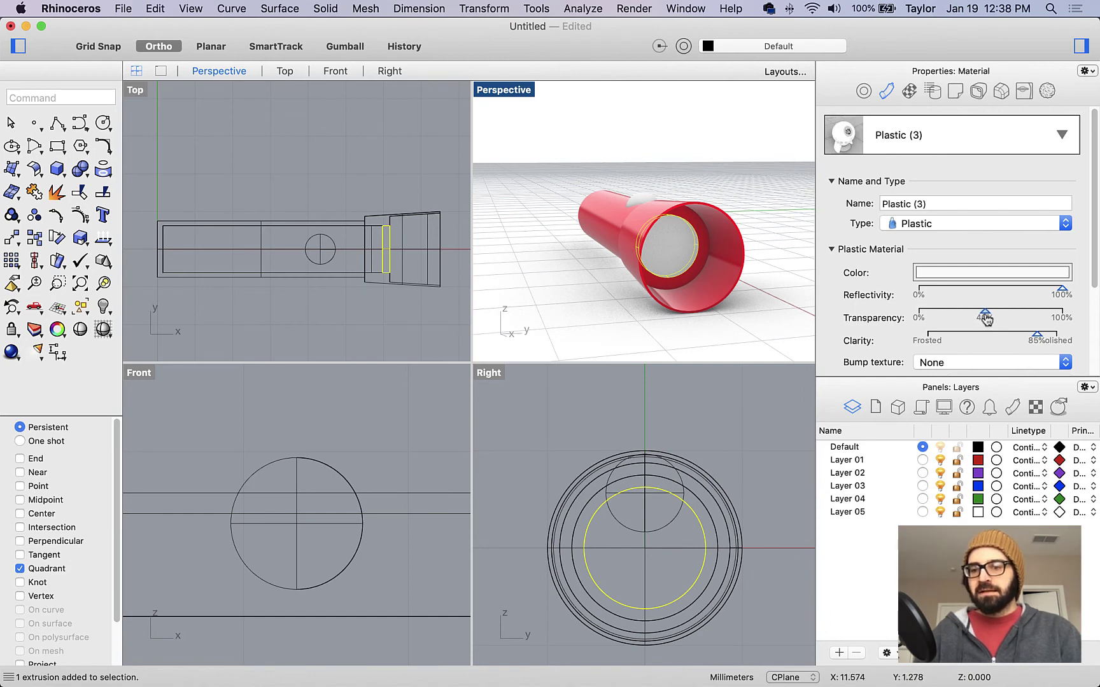
{"action": "right_click_drag", "start_coordinate": [724, 314], "coordinate": [760, 294]}
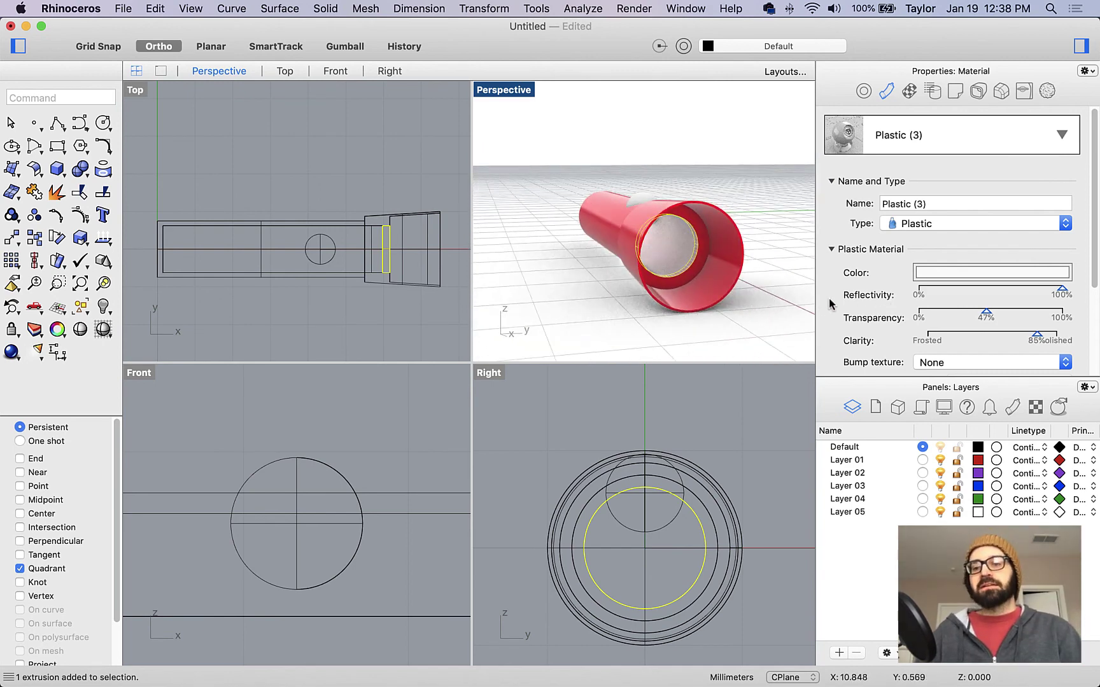
{"action": "left_click", "coordinate": [768, 300]}
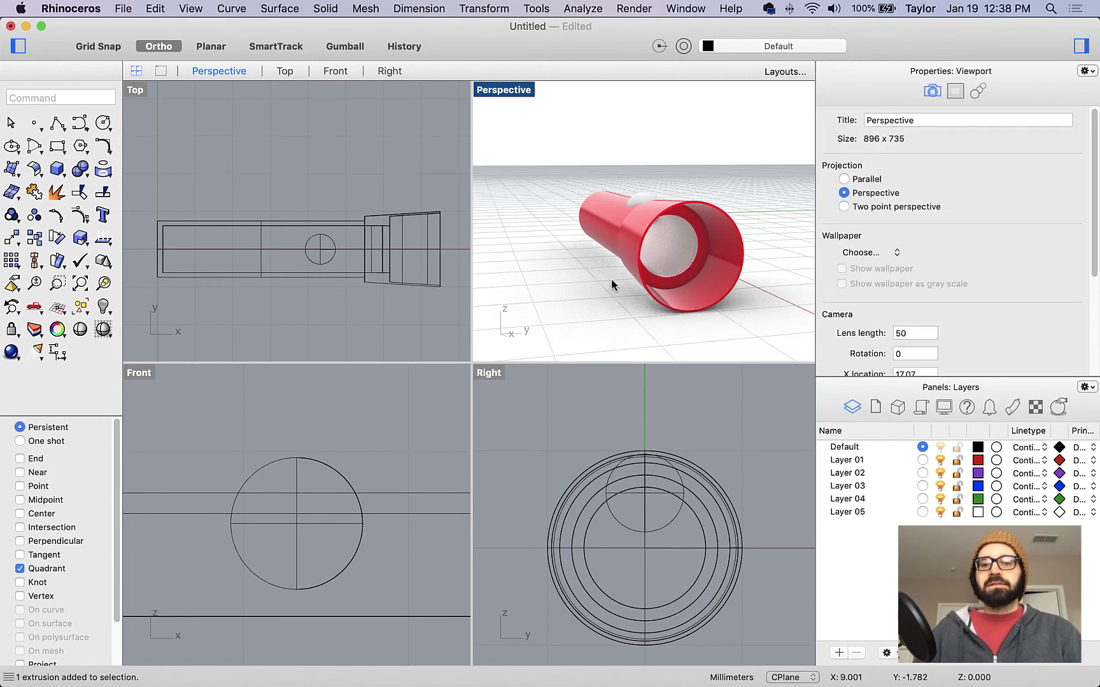
Step: Inspect the flashlight from several angles in the Perspective view, including a close front view through the translucent lens
{"action": "right_click_drag", "start_coordinate": [614, 282], "coordinate": [629, 306]}
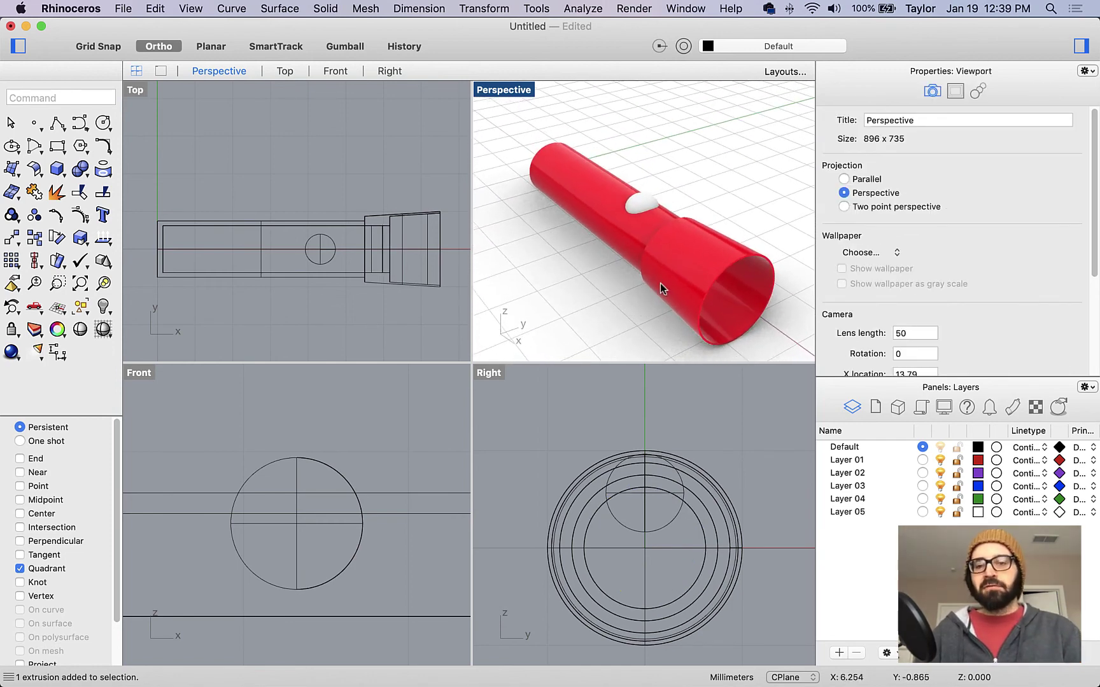
{"action": "right_click_drag", "start_coordinate": [702, 315], "coordinate": [629, 165]}
{"action": "scroll", "coordinate": [662, 248], "scroll_direction": "up", "scroll_amount": 6}
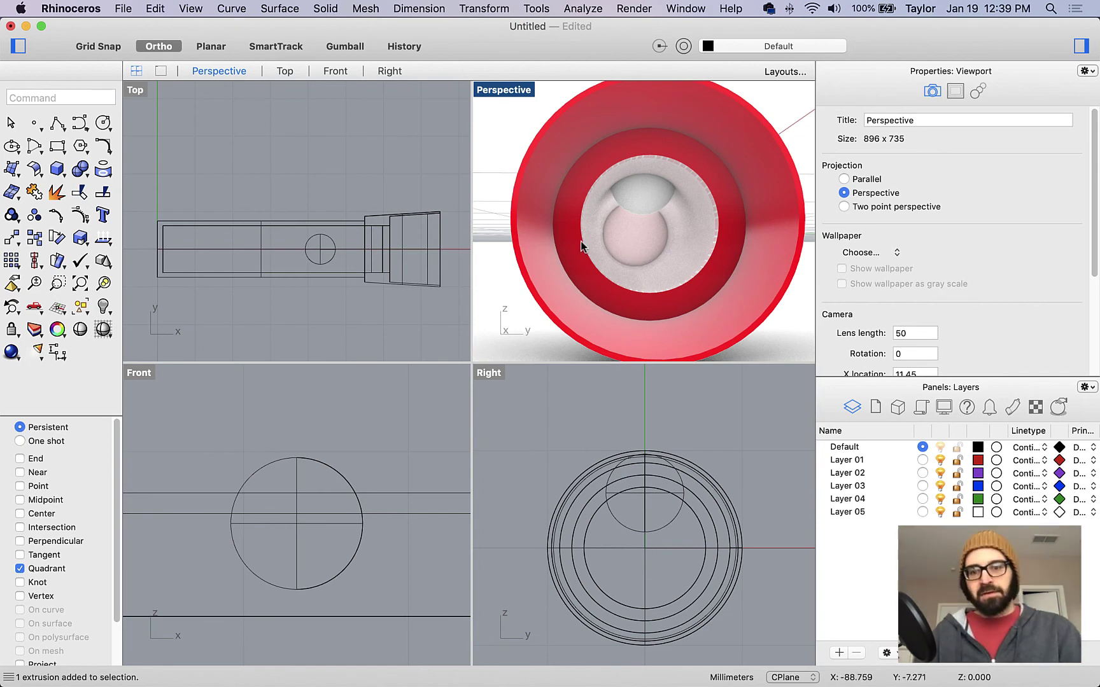
{"action": "scroll", "coordinate": [563, 235], "scroll_direction": "down", "scroll_amount": 4}
{"action": "right_click_drag", "start_coordinate": [532, 235], "coordinate": [561, 261]}
{"action": "scroll", "coordinate": [561, 265], "scroll_direction": "down", "scroll_amount": 4}
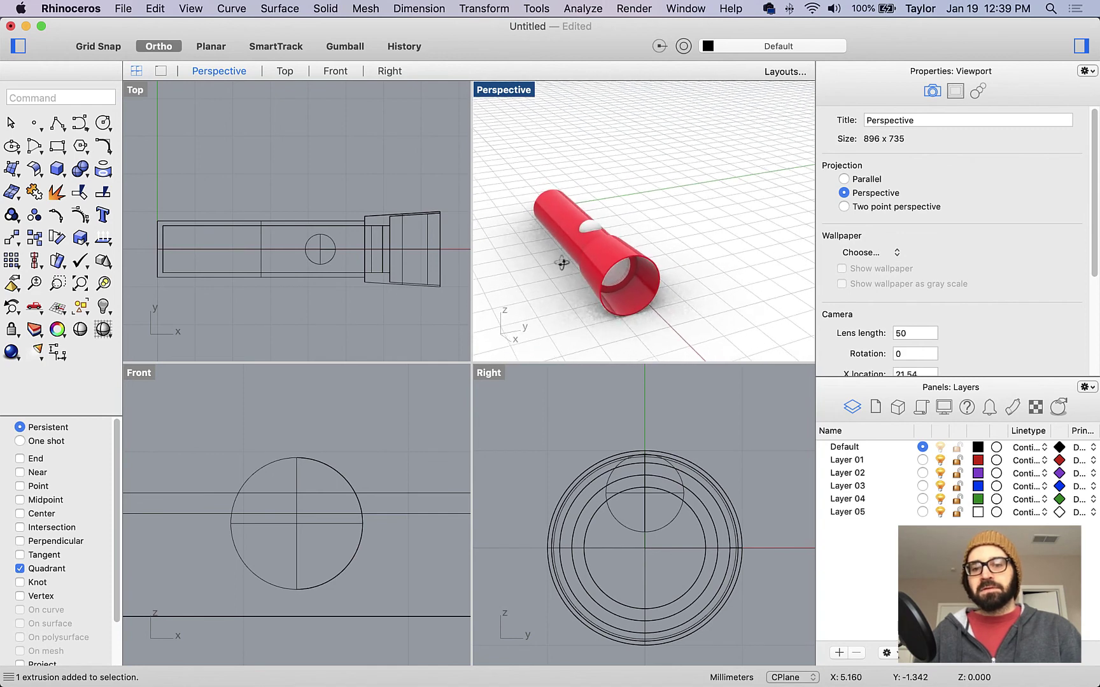
Step: Select all flashlight parts, zoom the Perspective view to them, deselect them and frame the whole flashlight with some margin
{"action": "left_click", "coordinate": [111, 287]}
{"action": "left_click_drag", "start_coordinate": [518, 151], "coordinate": [674, 384]}
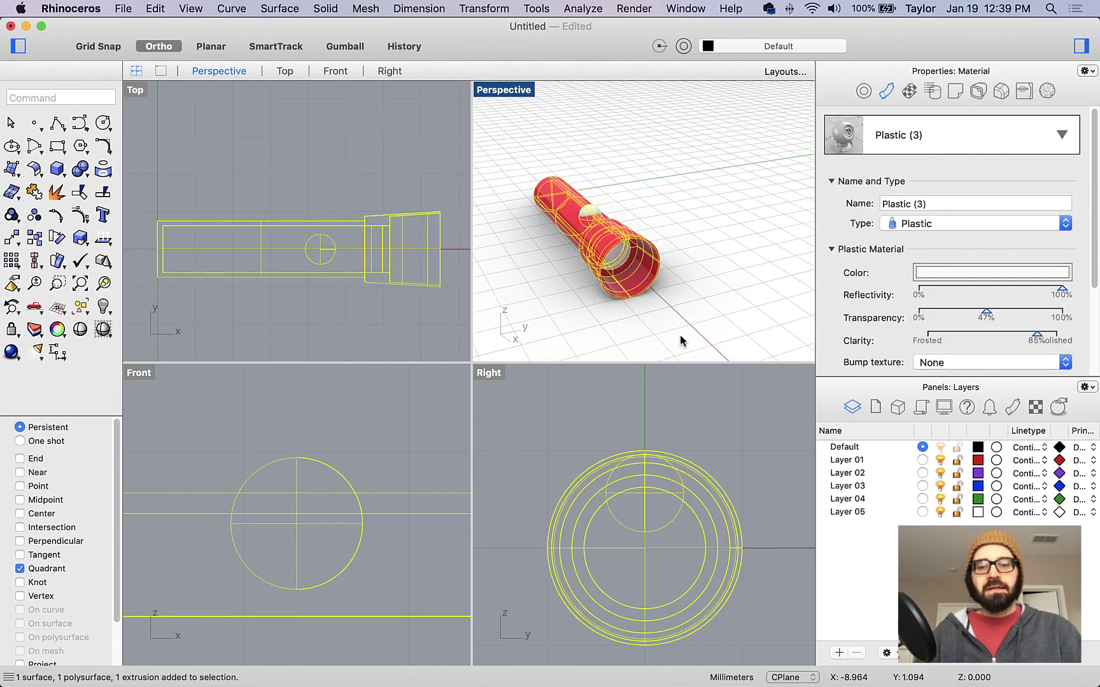
{"action": "left_click", "coordinate": [675, 383]}
{"action": "left_click_drag", "start_coordinate": [691, 336], "coordinate": [513, 152]}
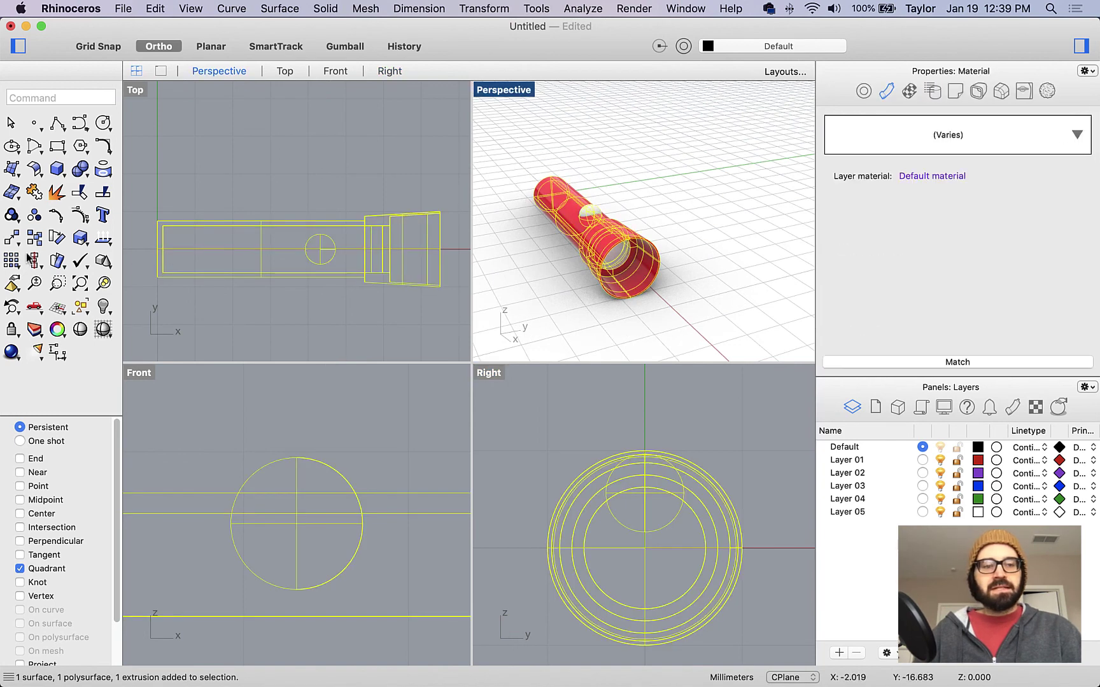
{"action": "left_click", "coordinate": [105, 283]}
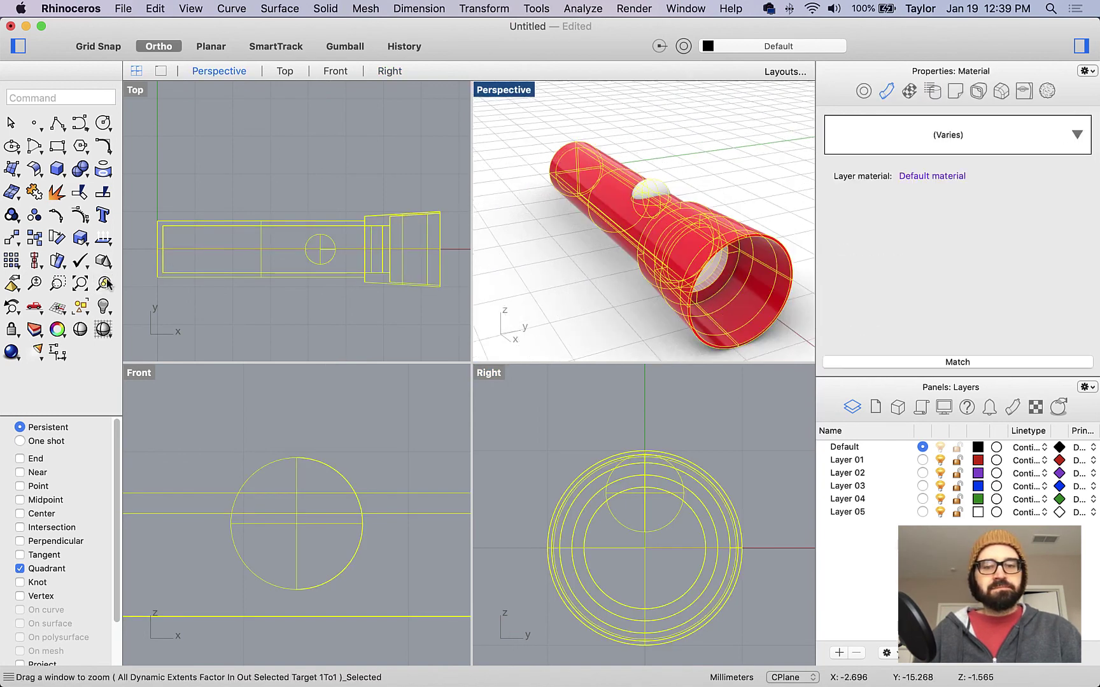
{"action": "left_click", "coordinate": [600, 300]}
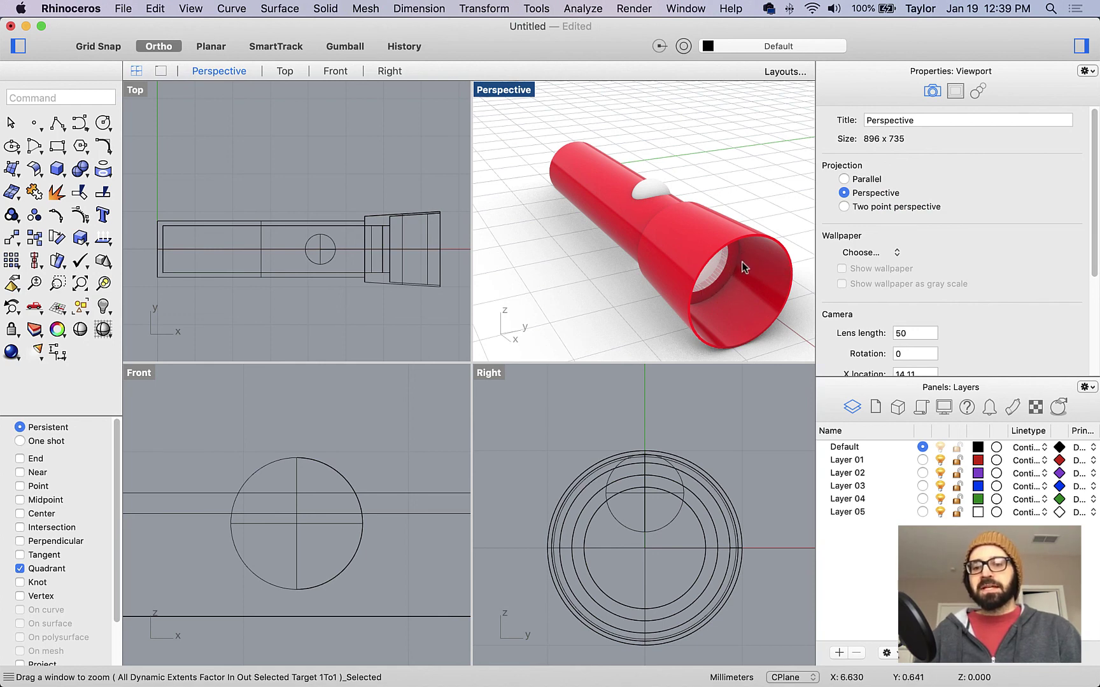
{"action": "scroll", "coordinate": [674, 277], "scroll_direction": "down", "scroll_amount": 4}
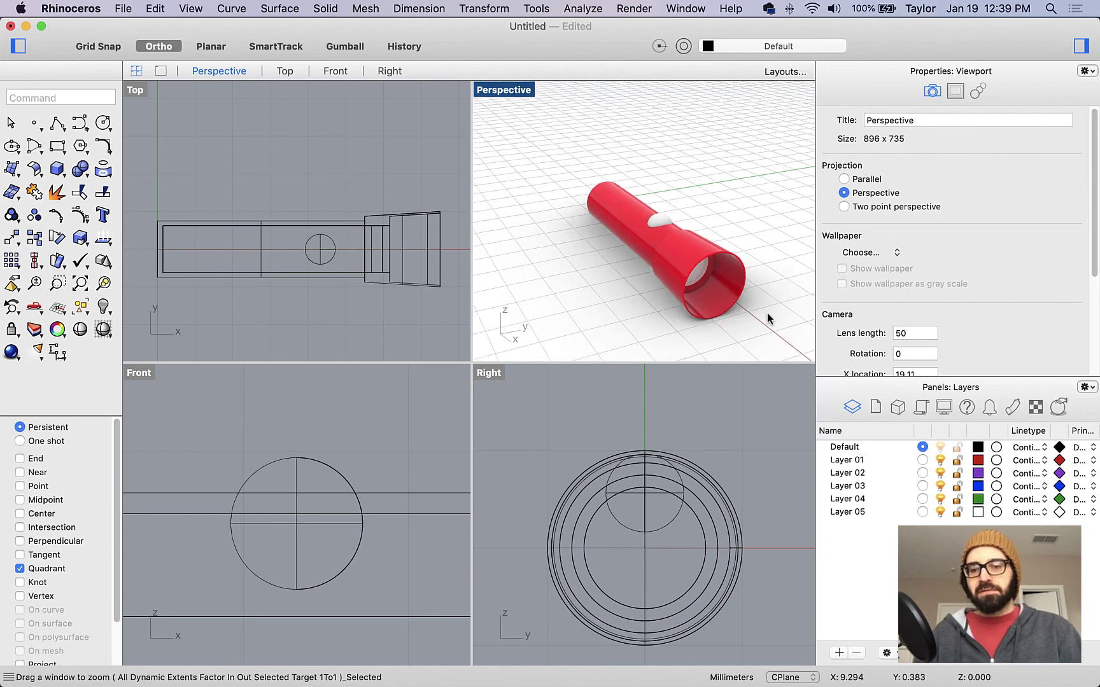
{"action": "scroll", "coordinate": [765, 316], "scroll_direction": "up", "scroll_amount": 3}
{"action": "scroll", "coordinate": [706, 303], "scroll_direction": "down", "scroll_amount": 1}
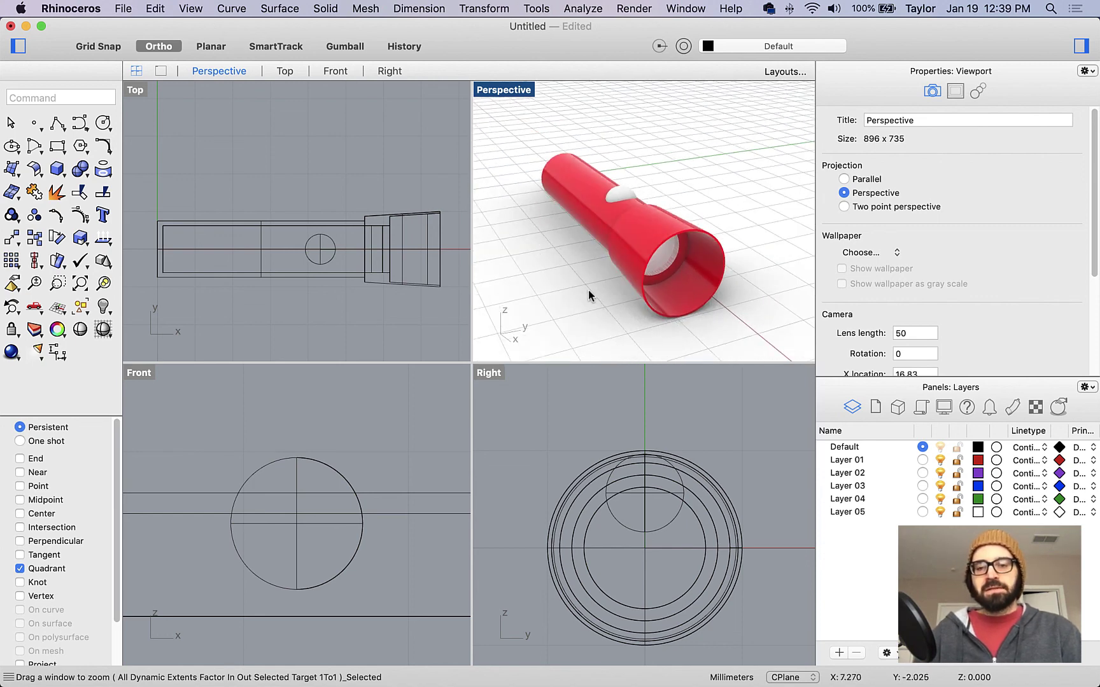
Step: Start a test render of the Perspective view, abort it and close the render window
{"action": "left_click", "coordinate": [11, 351]}
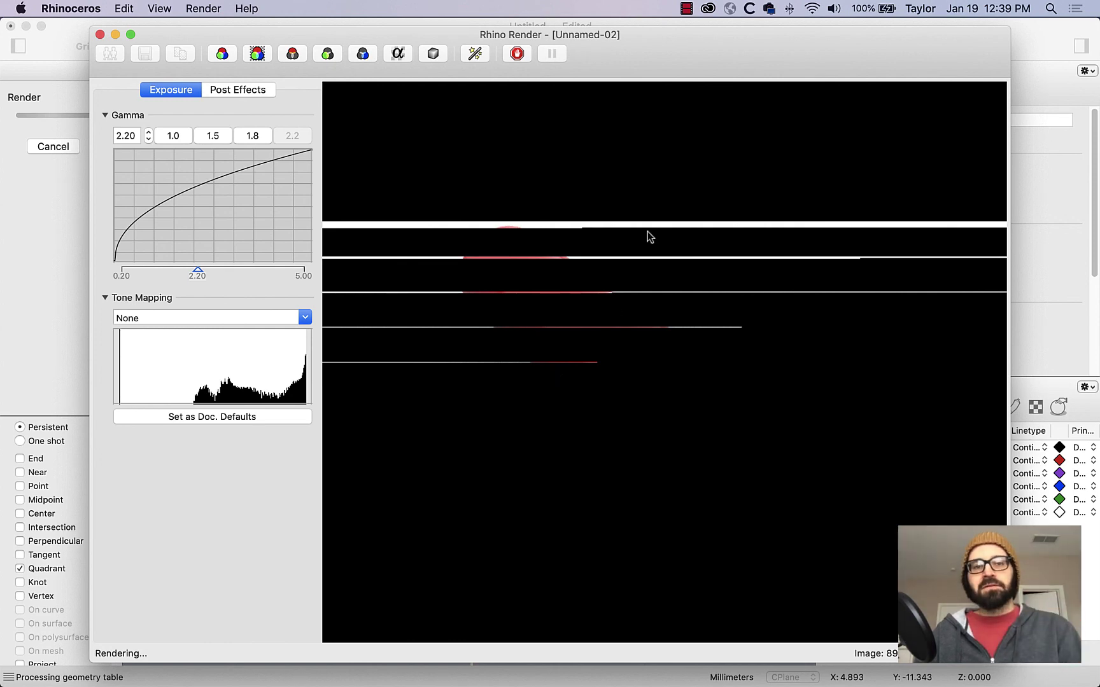
{"action": "left_click", "coordinate": [516, 55]}
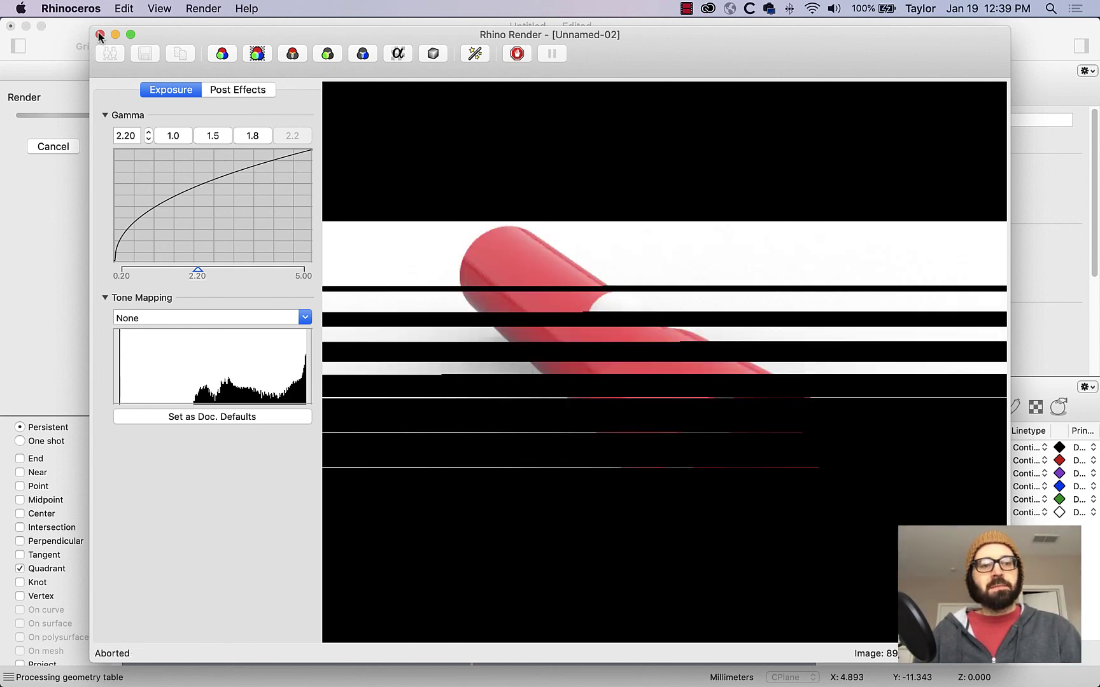
{"action": "left_click", "coordinate": [99, 33]}
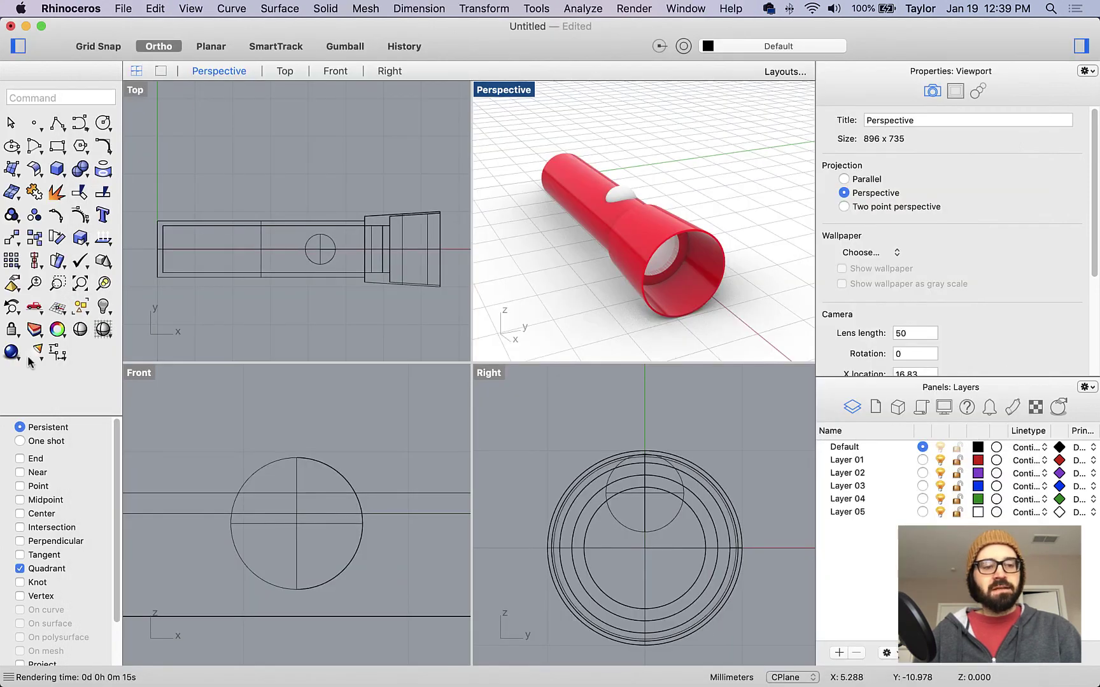
Step: Set the render dimensions to 800 x 600 and the render quality to Low quality
{"action": "right_click", "coordinate": [13, 355]}
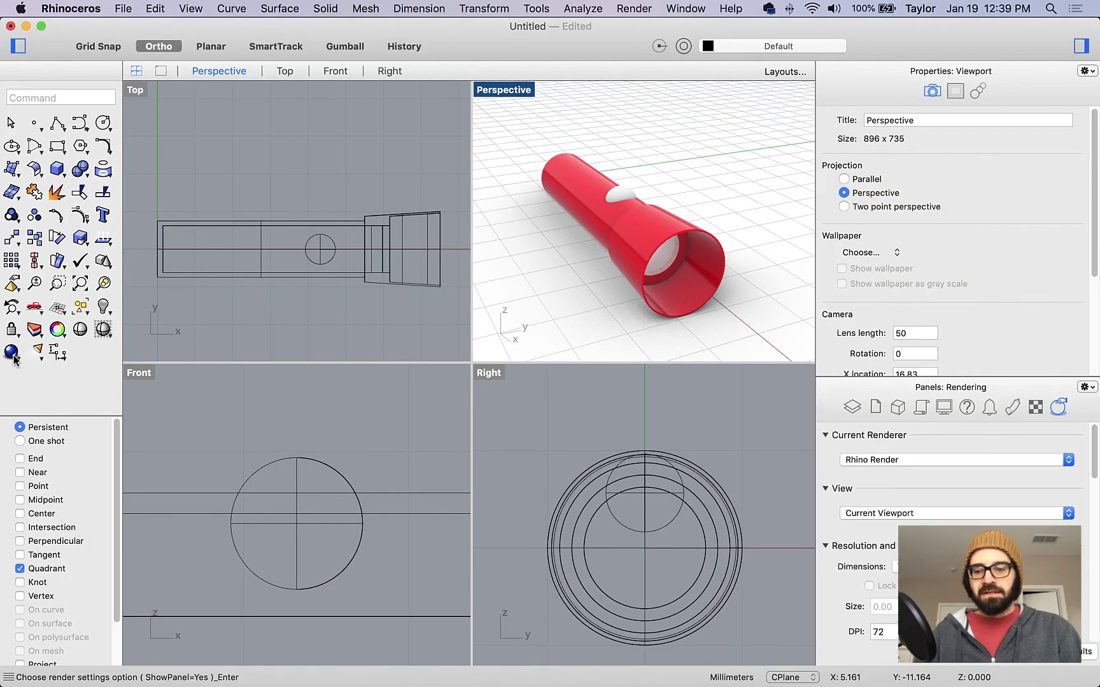
{"action": "scroll", "coordinate": [833, 545], "scroll_direction": "down", "scroll_amount": 1}
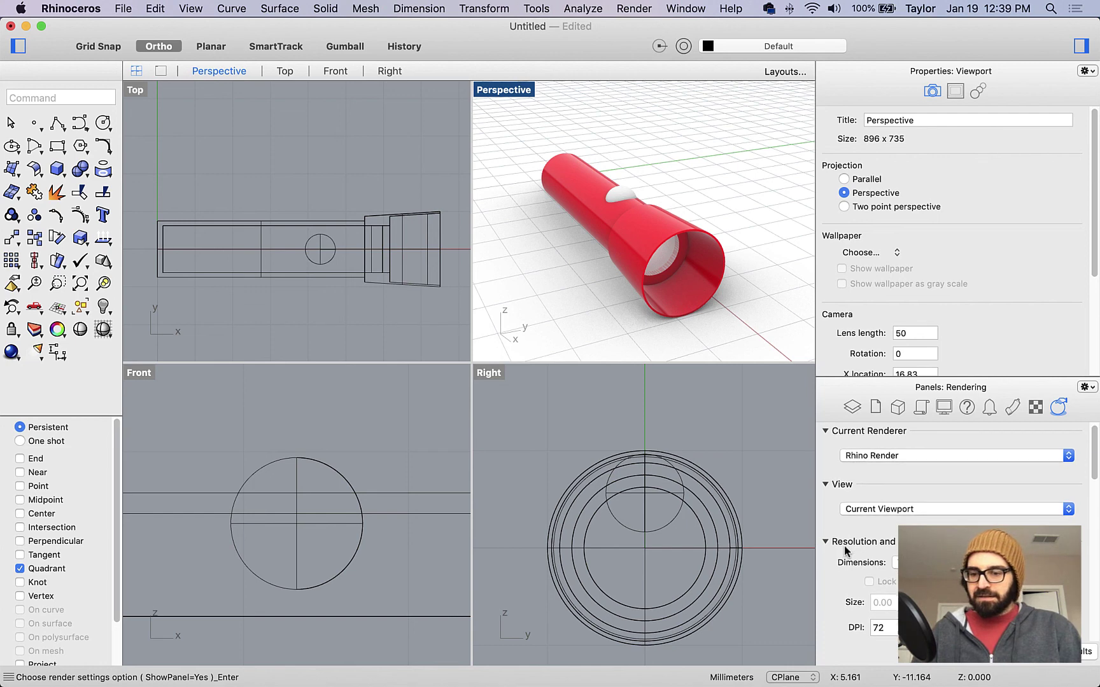
{"action": "left_click", "coordinate": [890, 565]}
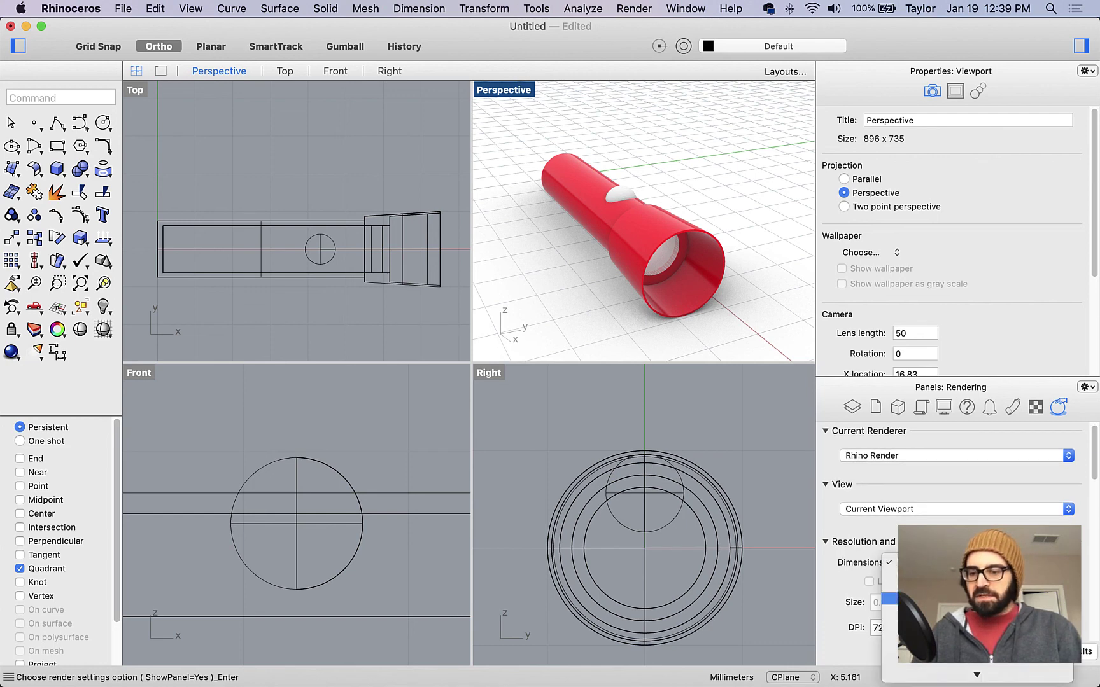
{"action": "left_click", "coordinate": [889, 598]}
{"action": "scroll", "coordinate": [840, 580], "scroll_direction": "down", "scroll_amount": 5}
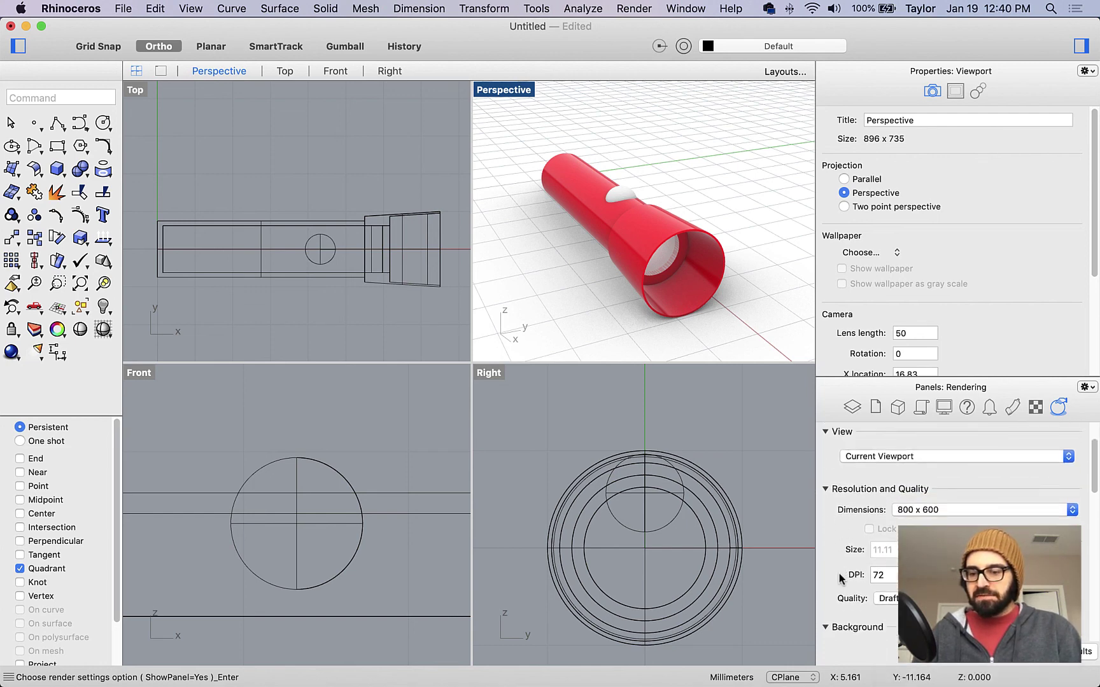
{"action": "left_click", "coordinate": [888, 567]}
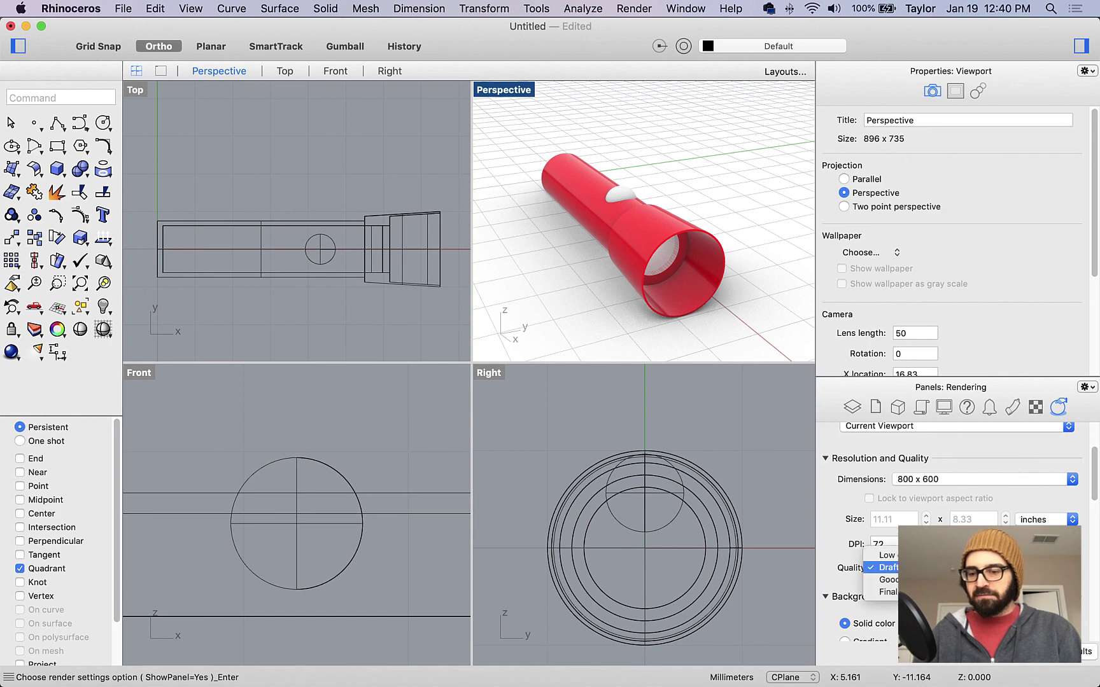
{"action": "left_click", "coordinate": [887, 555]}
{"action": "scroll", "coordinate": [838, 561], "scroll_direction": "down", "scroll_amount": 2}
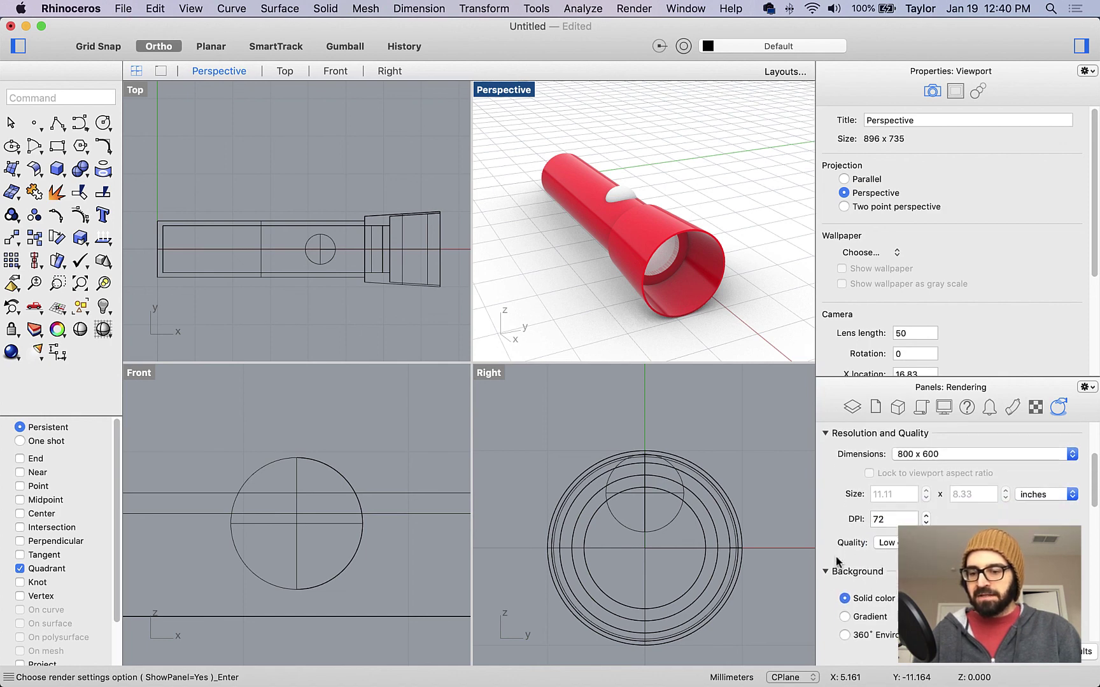
Step: Set the render's solid background color to black
{"action": "scroll", "coordinate": [826, 616], "scroll_direction": "down", "scroll_amount": 1}
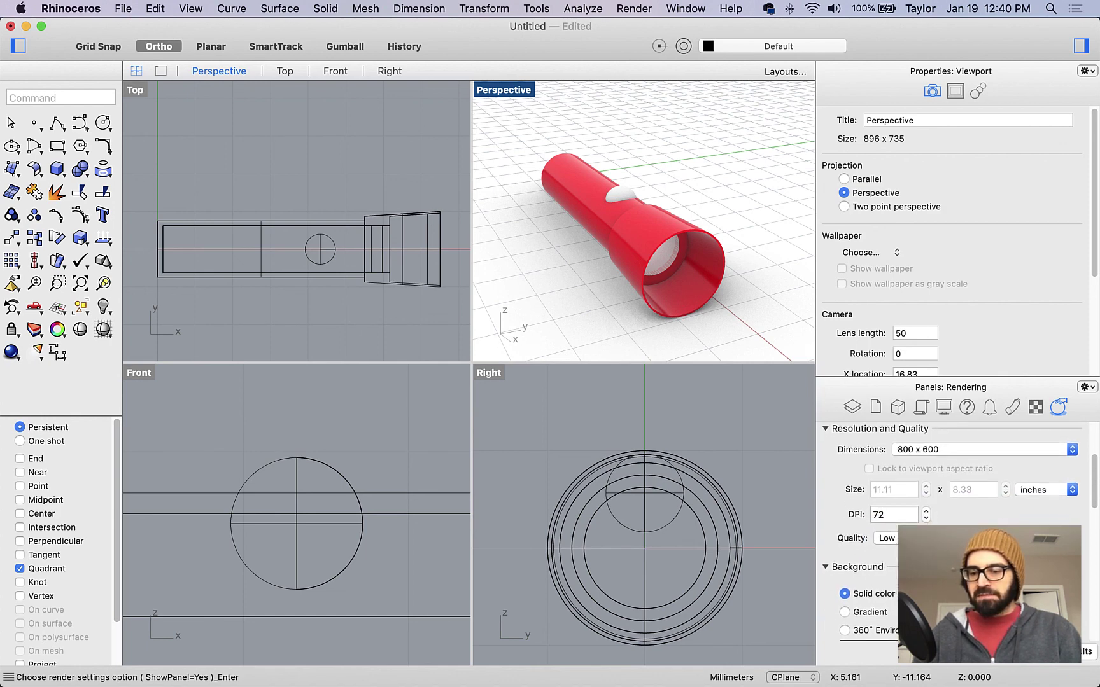
{"action": "left_click", "coordinate": [942, 595]}
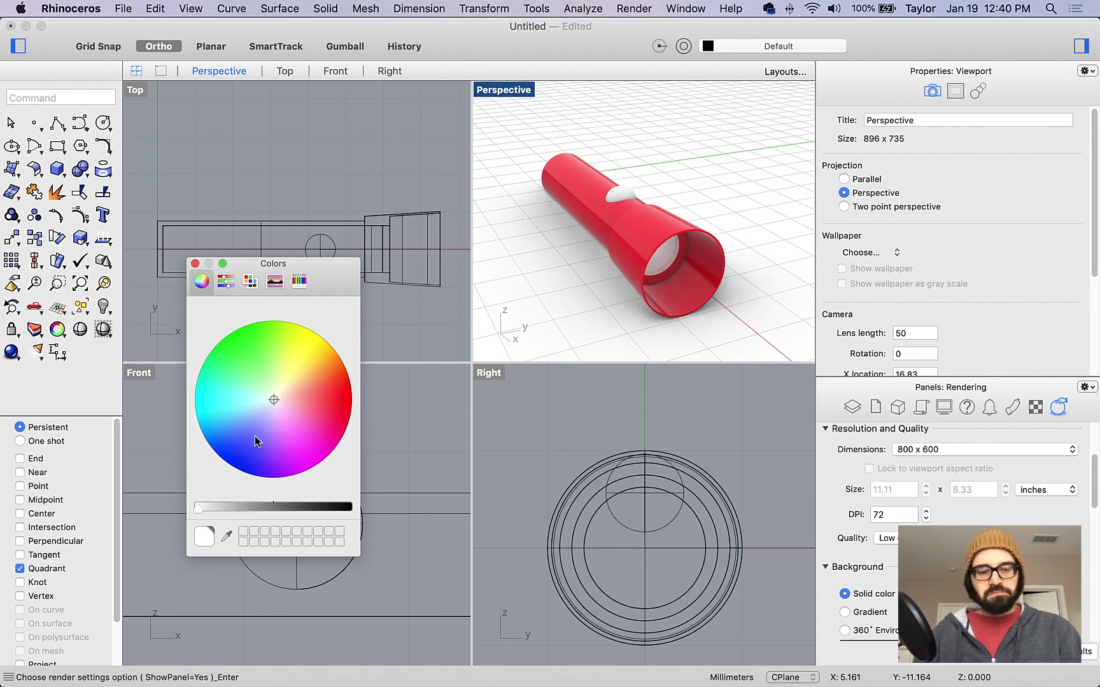
{"action": "left_click_drag", "start_coordinate": [263, 513], "coordinate": [379, 513]}
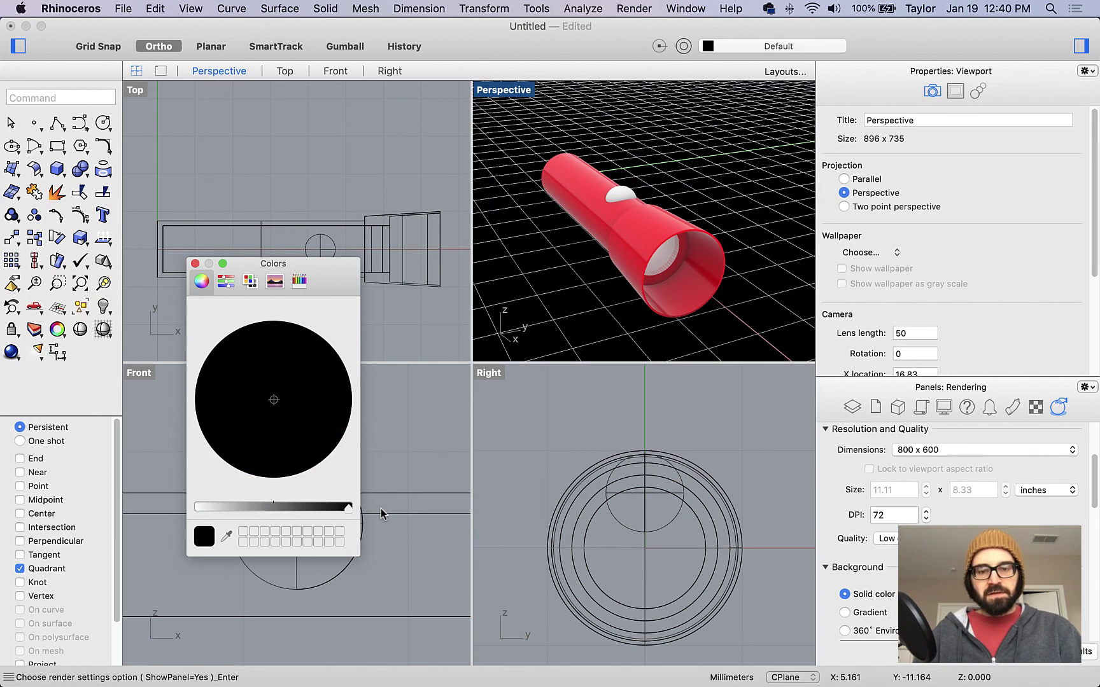
{"action": "left_click", "coordinate": [195, 263]}
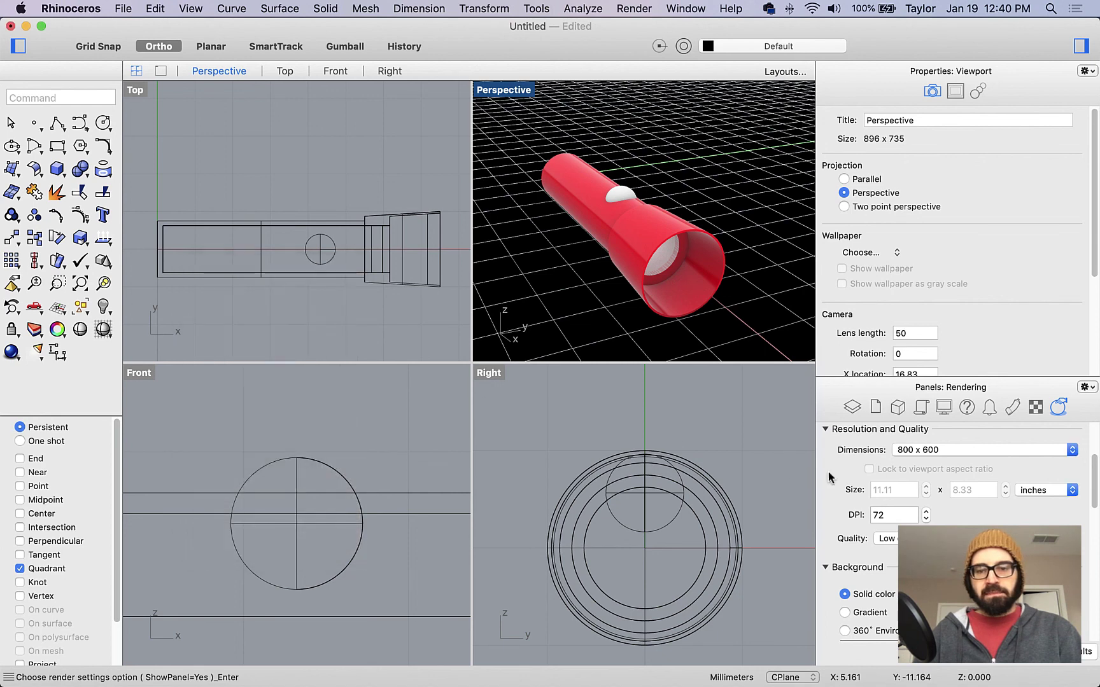
Step: Look through the remaining background and lighting options in the render settings
{"action": "scroll", "coordinate": [879, 541], "scroll_direction": "down", "scroll_amount": 3}
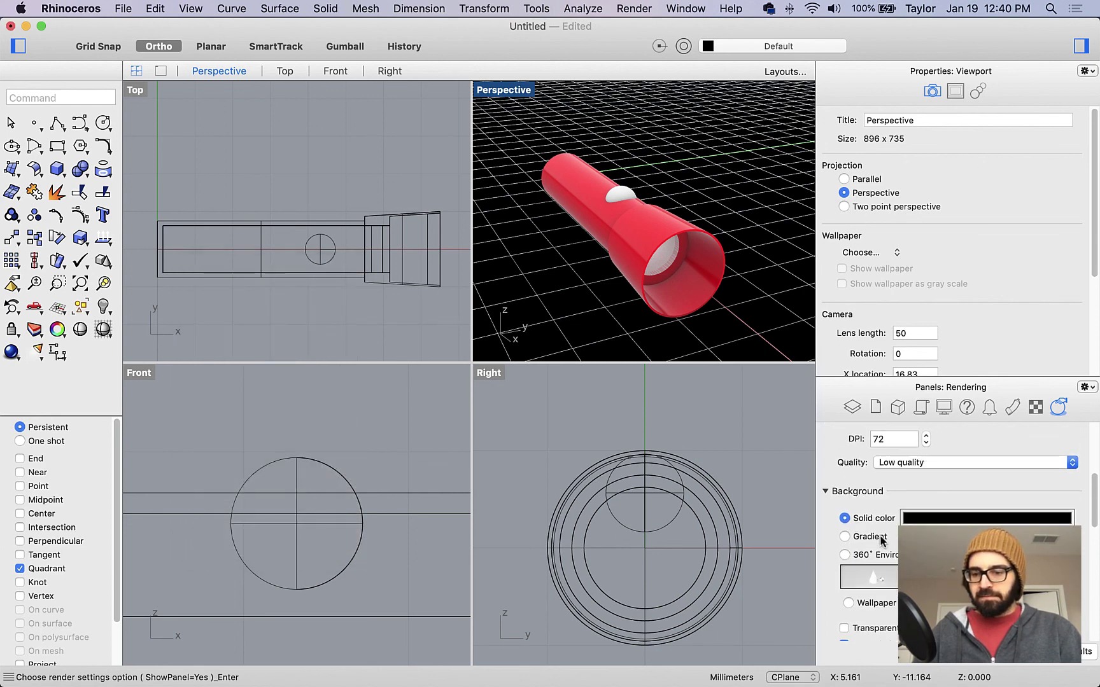
{"action": "scroll", "coordinate": [879, 541], "scroll_direction": "down", "scroll_amount": 3}
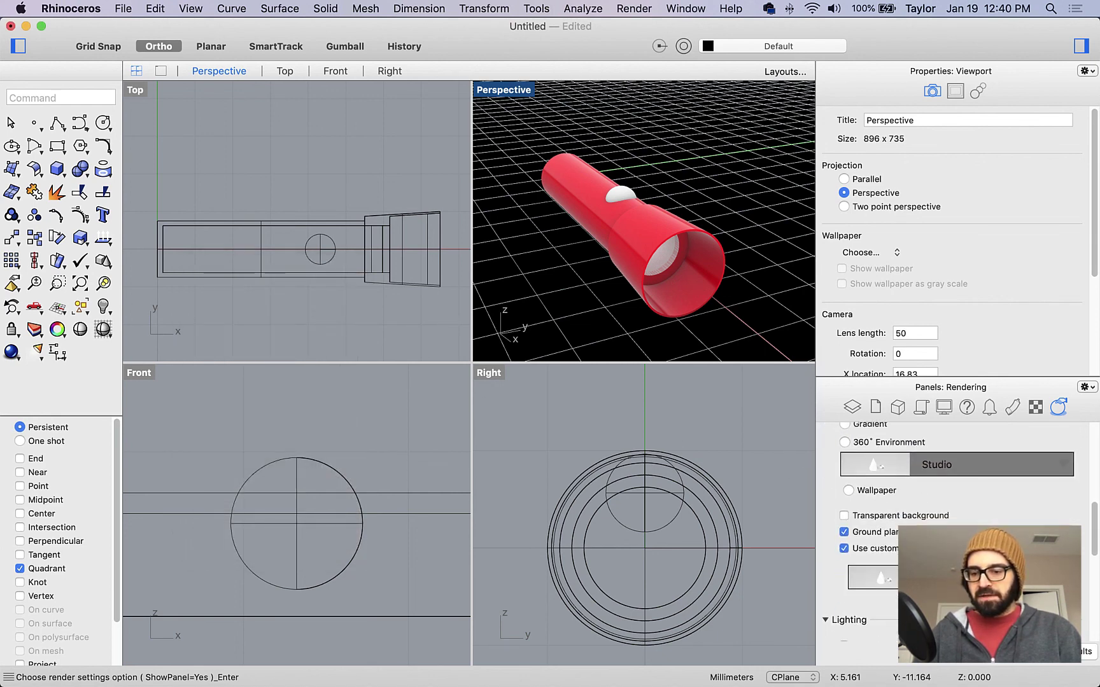
{"action": "scroll", "coordinate": [878, 541], "scroll_direction": "down", "scroll_amount": 1}
{"action": "scroll", "coordinate": [1081, 619], "scroll_direction": "up", "scroll_amount": 10}
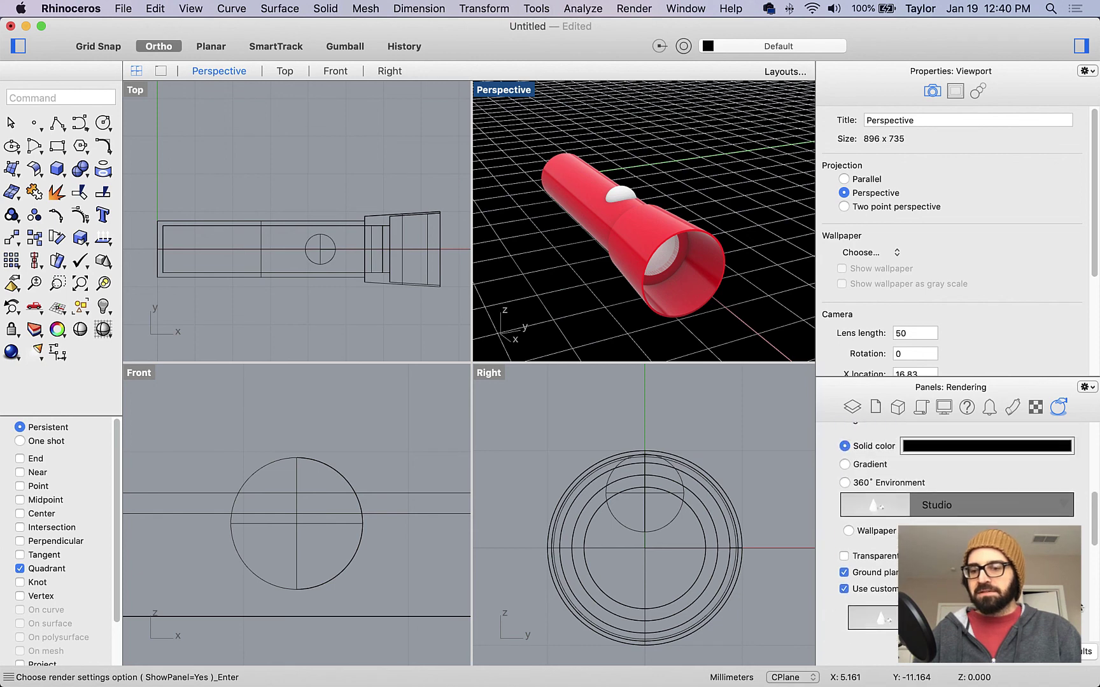